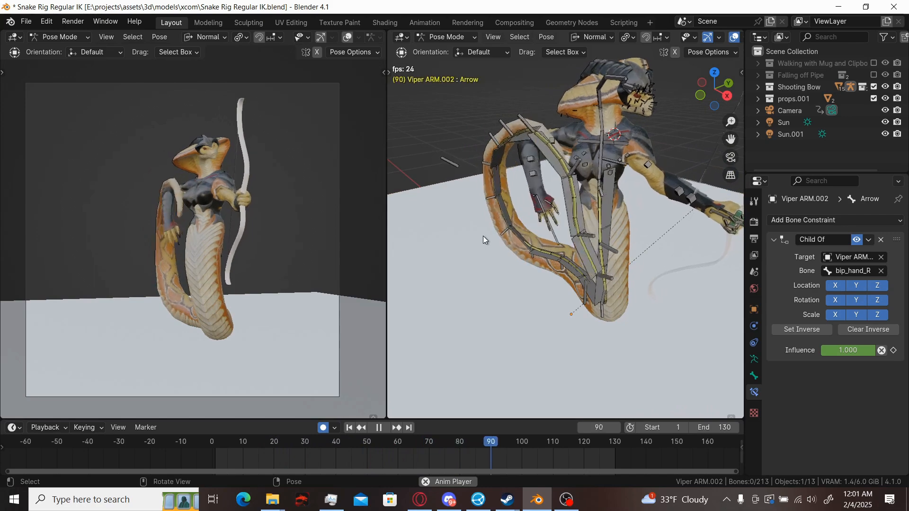
Switch the visibility of the Tail FK bone collection off and back on to compare the playing snake rig.
{"action": "middle_click_drag", "start_coordinate": [483, 236], "coordinate": [498, 235]}
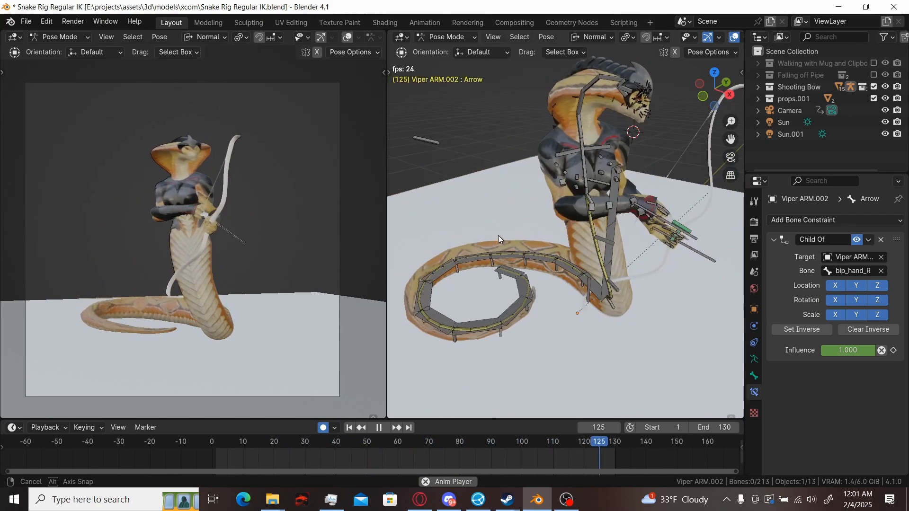
{"action": "left_click", "coordinate": [754, 359]}
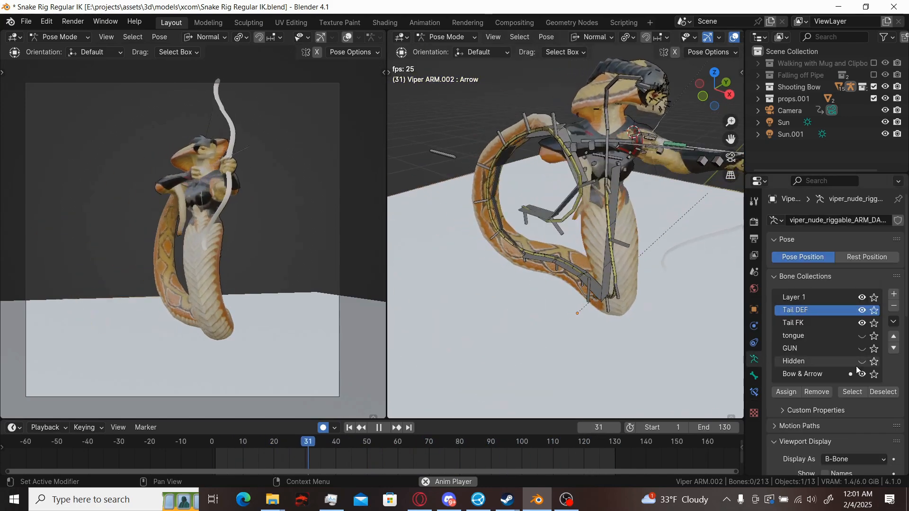
{"action": "left_click", "coordinate": [862, 324]}
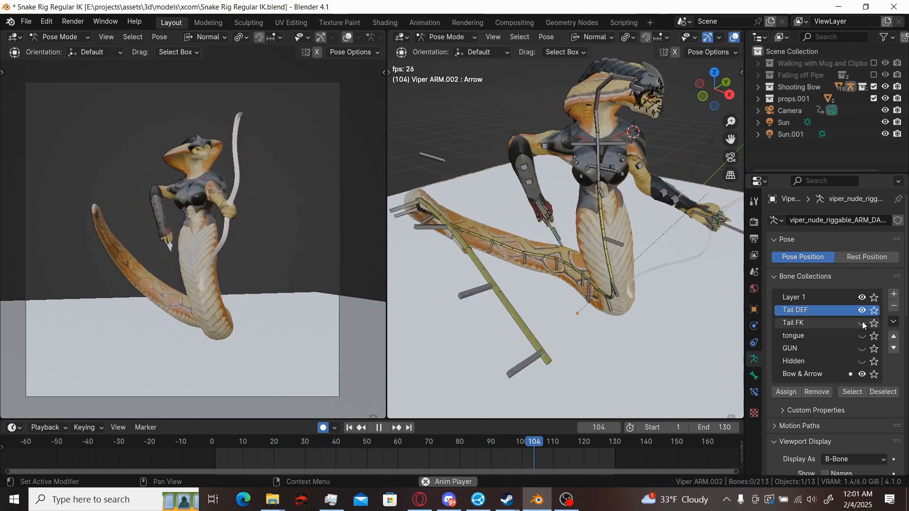
{"action": "left_click", "coordinate": [863, 324]}
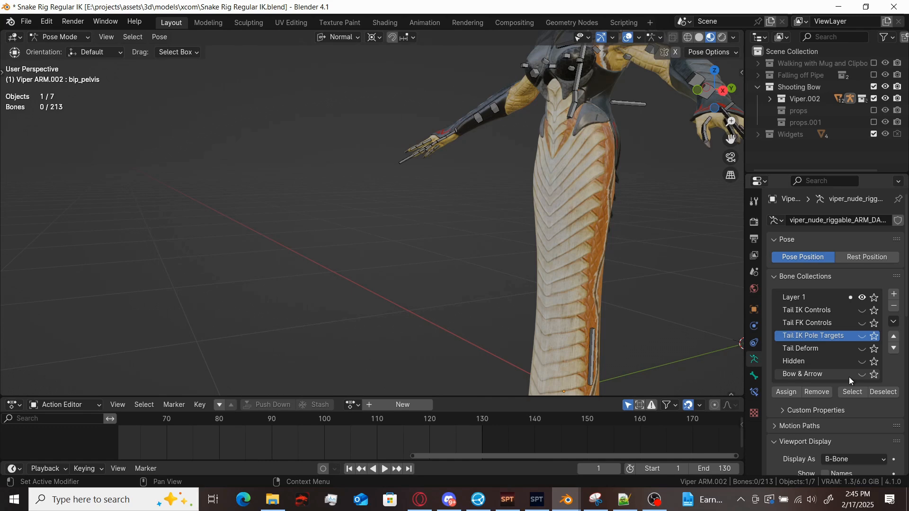
Show the Tail Deform, Tail IK Controls, Tail IK Pole Targets and Tail FK Controls bone collections.
{"action": "left_click", "coordinate": [863, 349]}
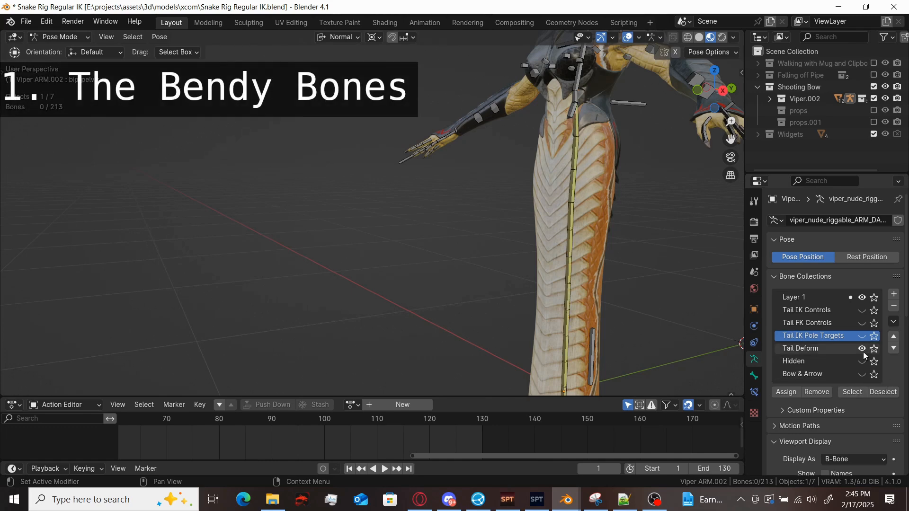
{"action": "left_click", "coordinate": [862, 311]}
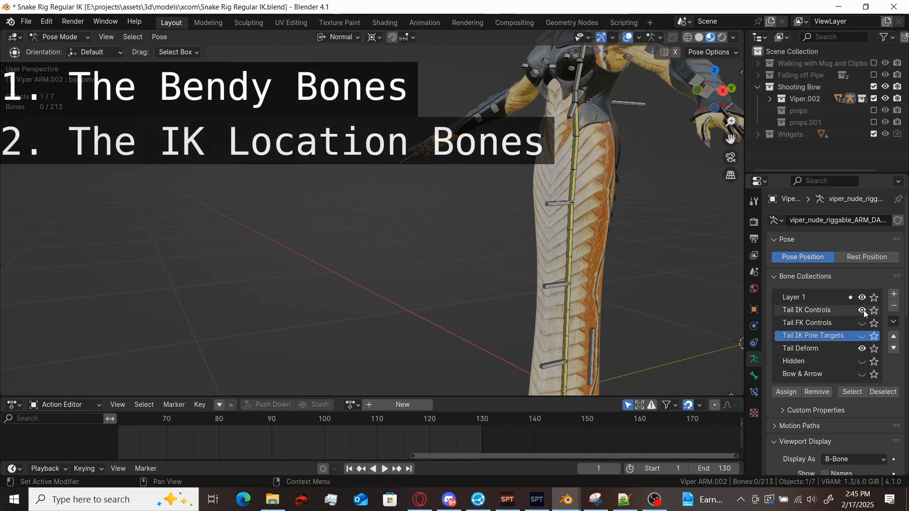
{"action": "left_click", "coordinate": [860, 335]}
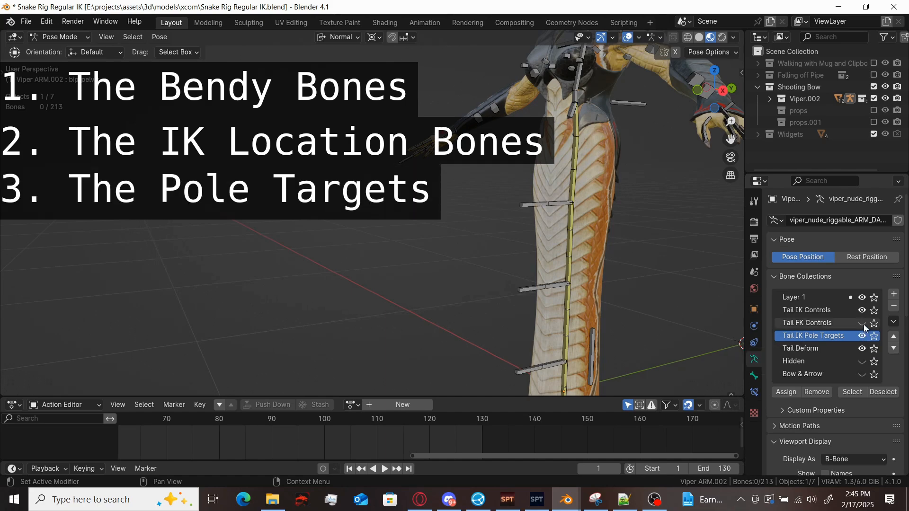
{"action": "left_click", "coordinate": [862, 323]}
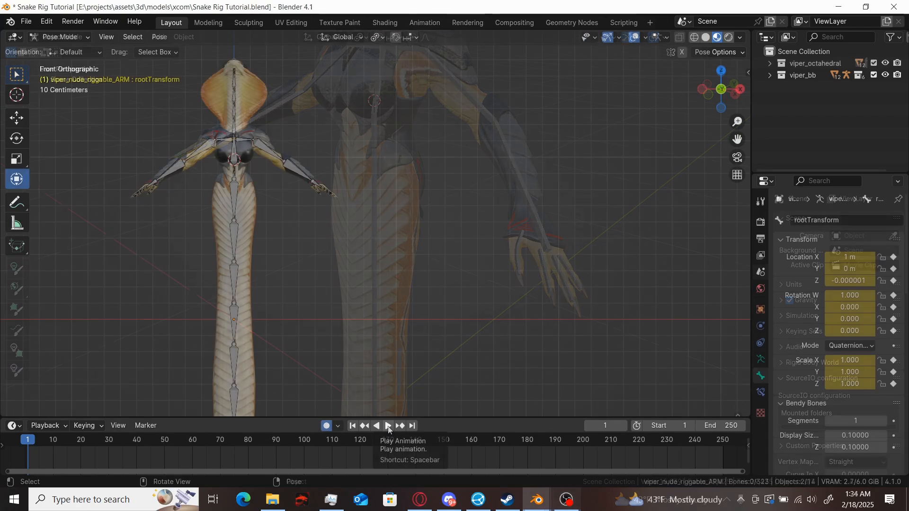
Play back the animation of the viper rig.
{"action": "left_click", "coordinate": [388, 426]}
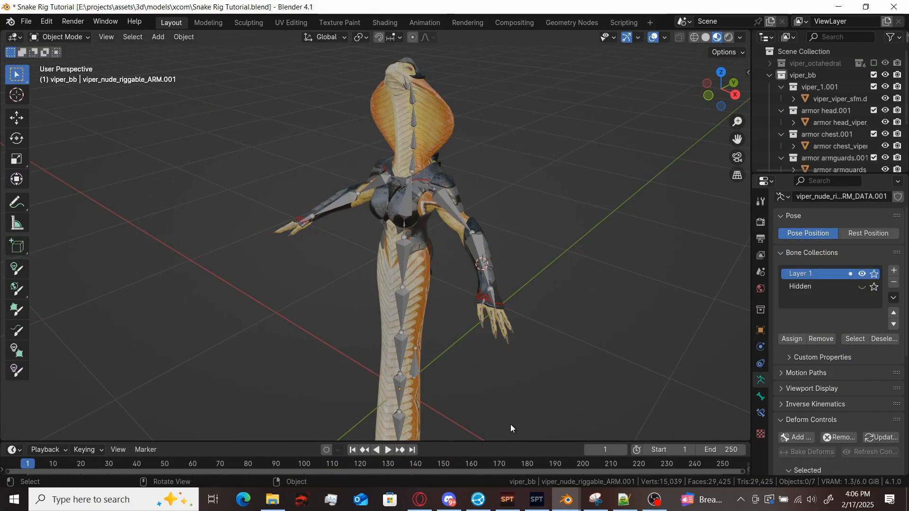
Select the viper armature and set its viewport display type to B-Bone.
{"action": "left_click", "coordinate": [401, 255]}
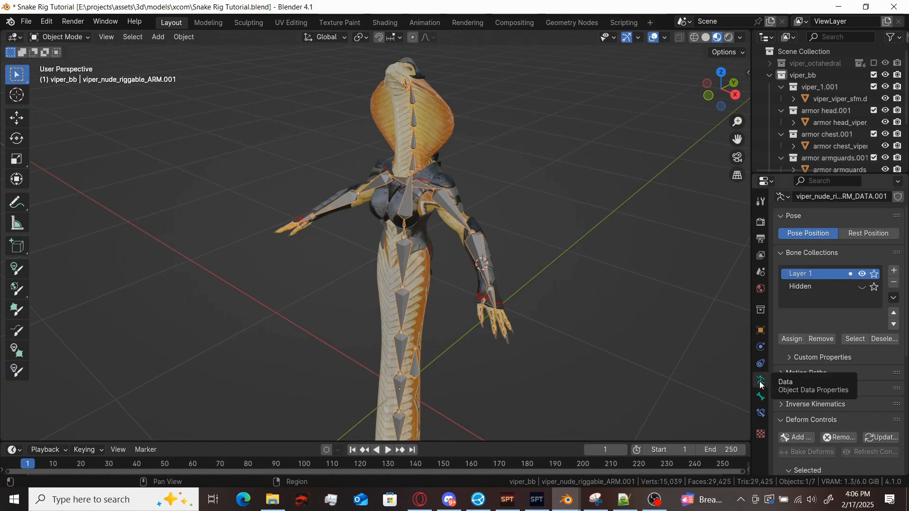
{"action": "scroll", "coordinate": [809, 360], "scroll_direction": "down", "scroll_amount": 3}
{"action": "left_click", "coordinate": [794, 318]}
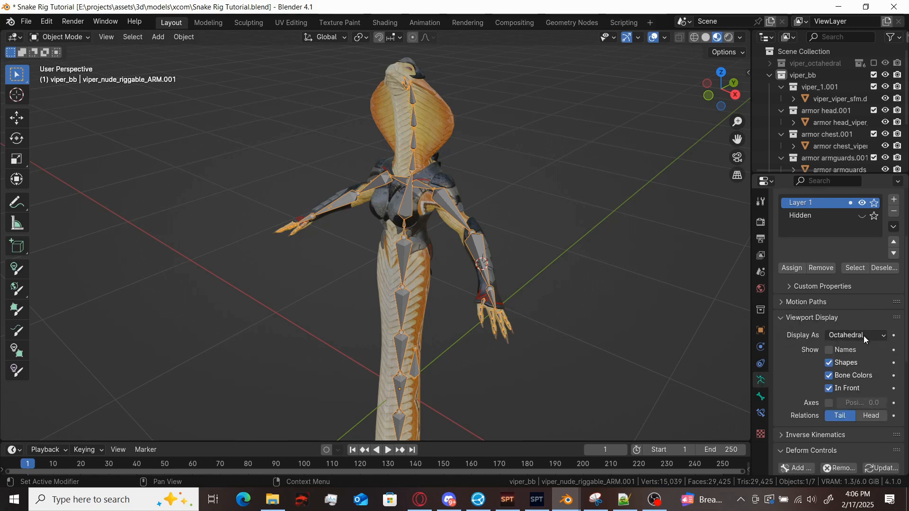
{"action": "left_click", "coordinate": [877, 336]}
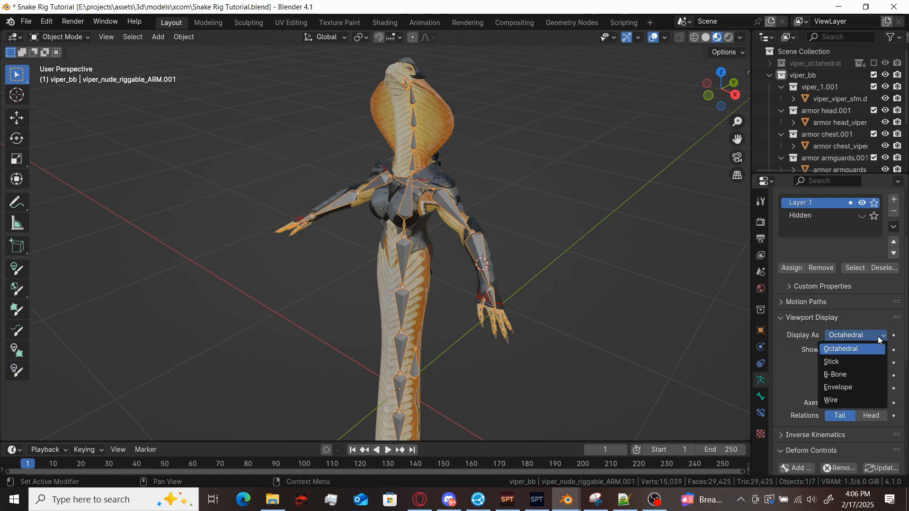
{"action": "left_click", "coordinate": [867, 376]}
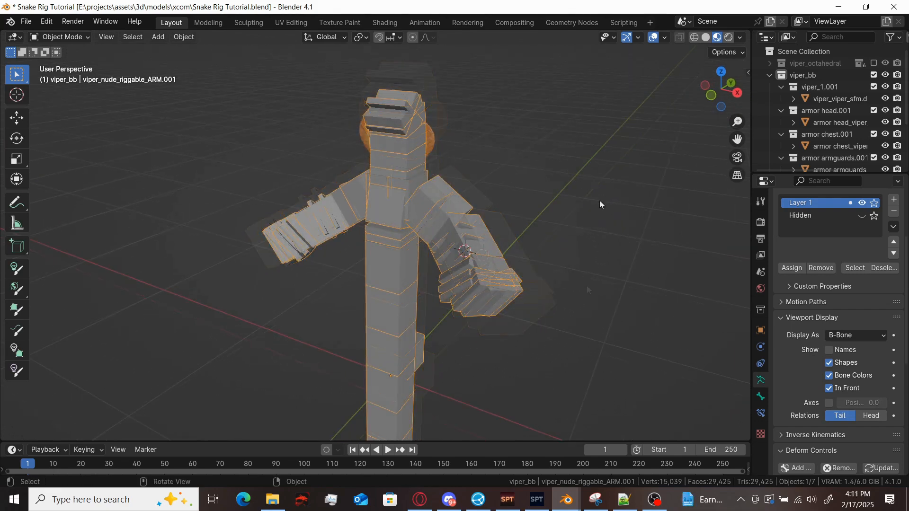
In Pose Mode, select all of the armature's bones and scale down their B-Bone display size.
{"action": "key", "text": "ctrl+Tab"}
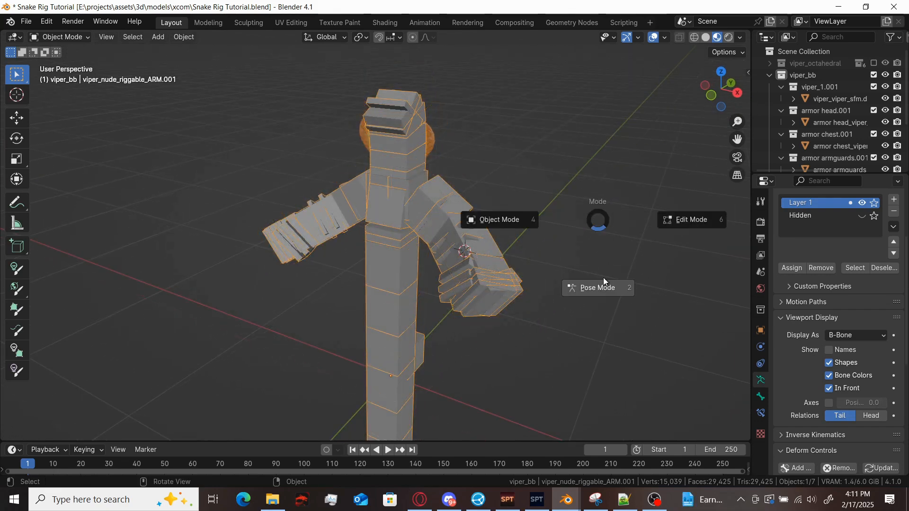
{"action": "left_click", "coordinate": [602, 294]}
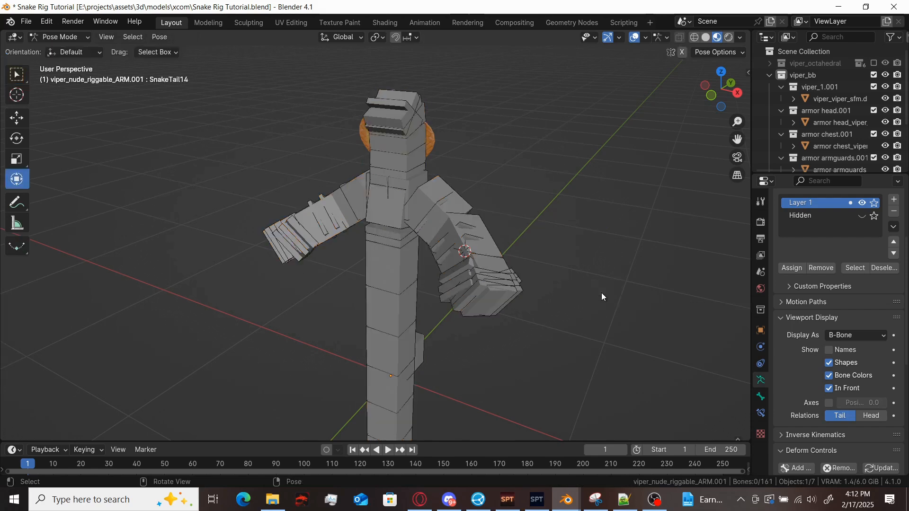
{"action": "key", "text": "a"}
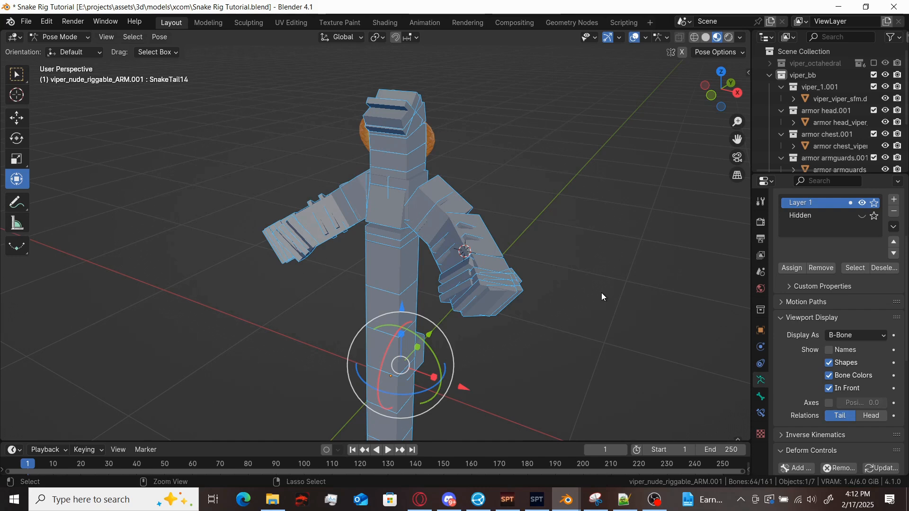
{"action": "key", "text": "s"}
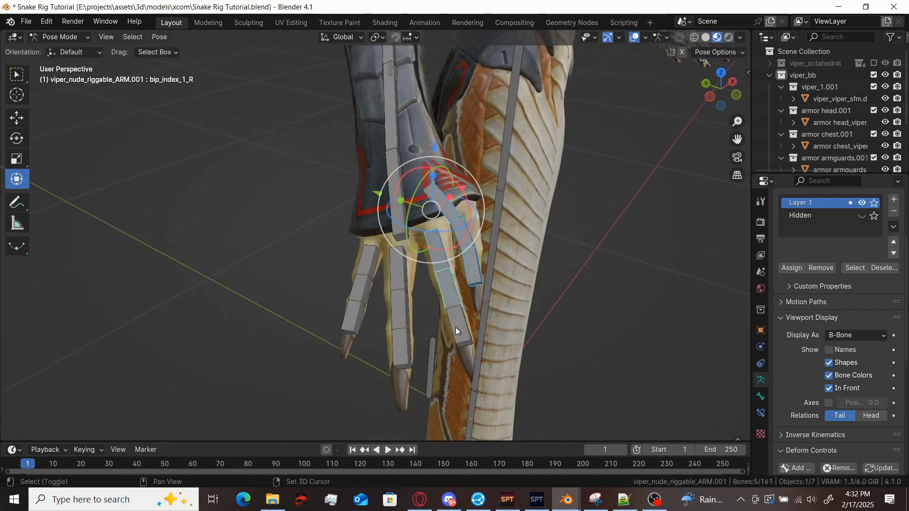
Add the middle and pinky finger bones to the selection and scale the finger bones' display size to about 0.46.
{"action": "left_click", "coordinate": [405, 276], "text": "shift"}
{"action": "left_click", "coordinate": [400, 310], "text": "shift"}
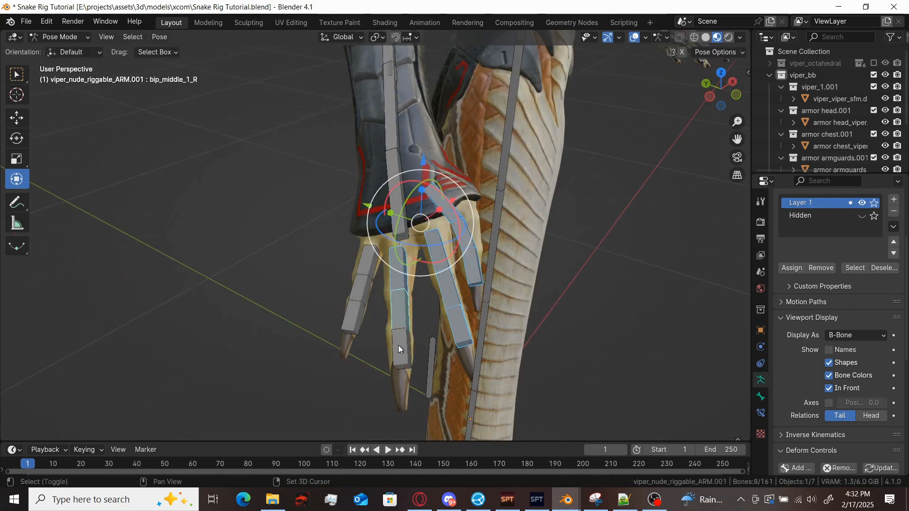
{"action": "left_click", "coordinate": [370, 266], "text": "shift"}
{"action": "left_click", "coordinate": [363, 288], "text": "shift"}
{"action": "left_click", "coordinate": [357, 309], "text": "shift"}
{"action": "key", "text": "ctrl+alt+s"}
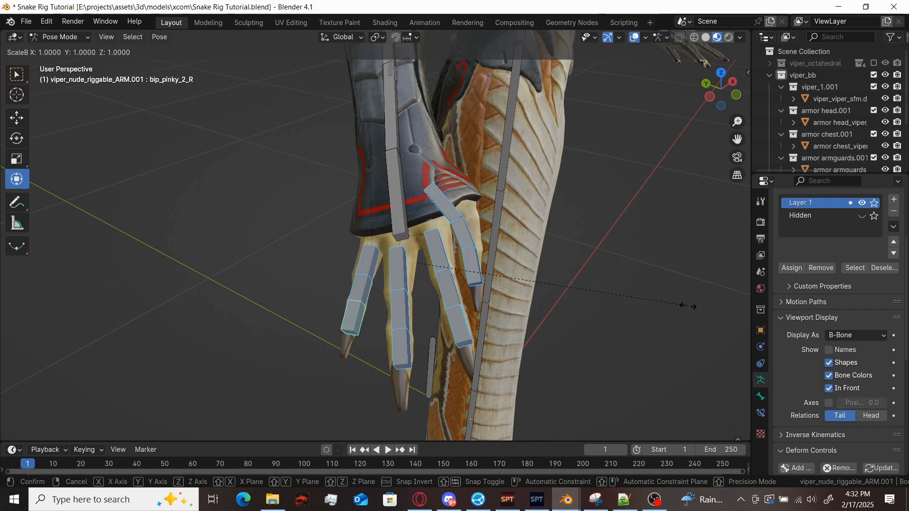
{"action": "mouse_move", "coordinate": [547, 280]}
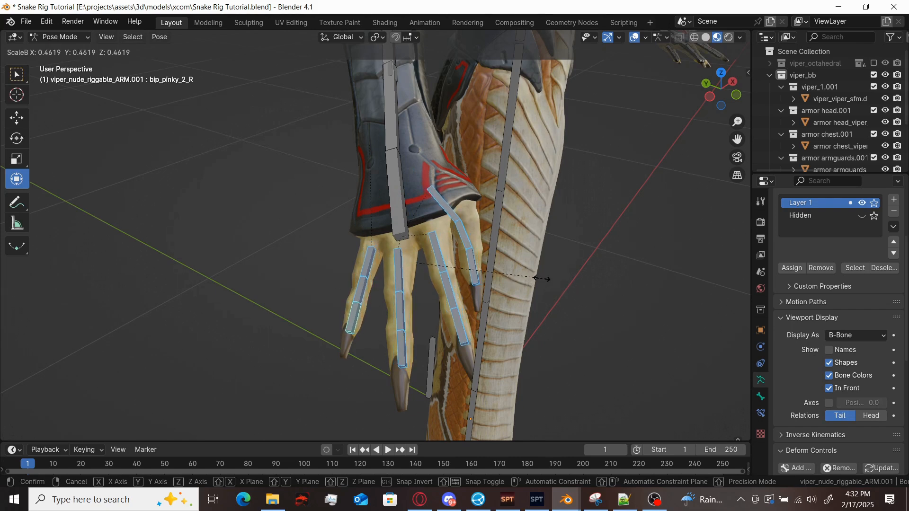
{"action": "left_click", "coordinate": [542, 279]}
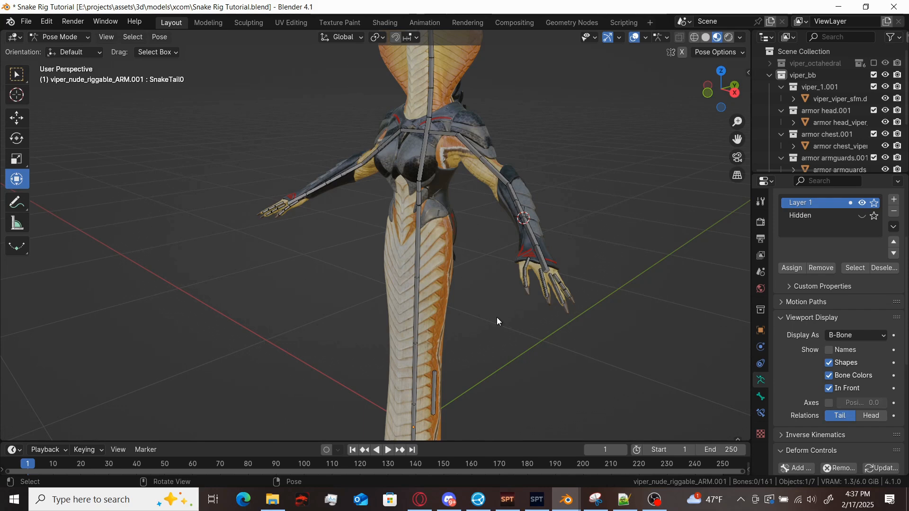
Set the Bendy Bones segments of the first tail bone, SnakeTail0, to 3.
{"action": "left_click", "coordinate": [416, 243]}
{"action": "left_click", "coordinate": [761, 398]}
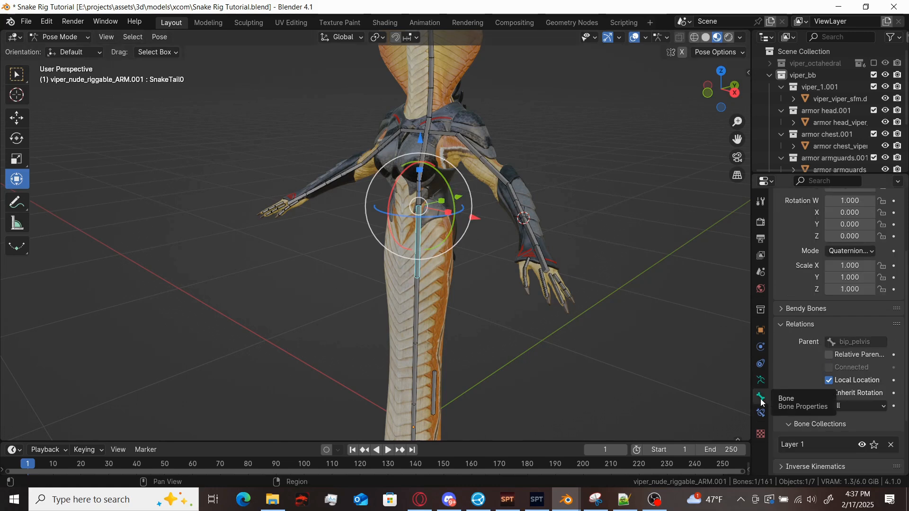
{"action": "left_click", "coordinate": [794, 308]}
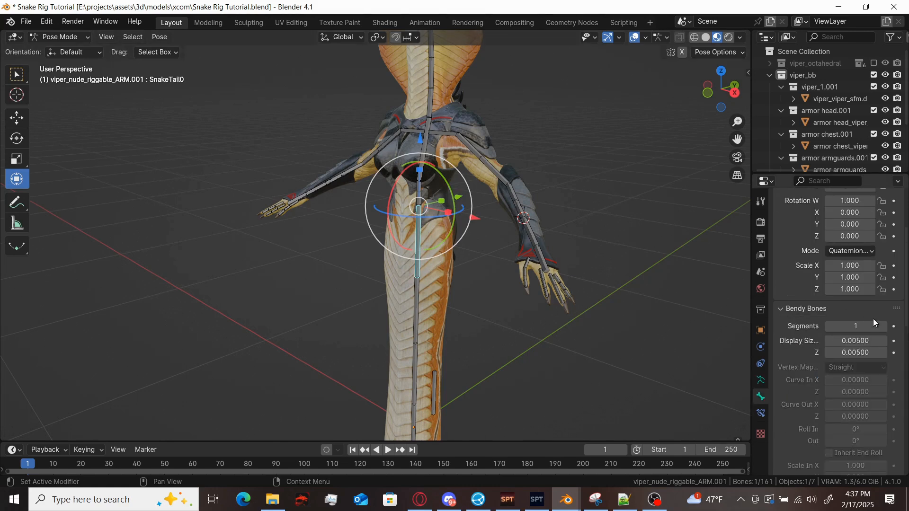
{"action": "left_click", "coordinate": [884, 327]}
{"action": "left_click", "coordinate": [884, 327]}
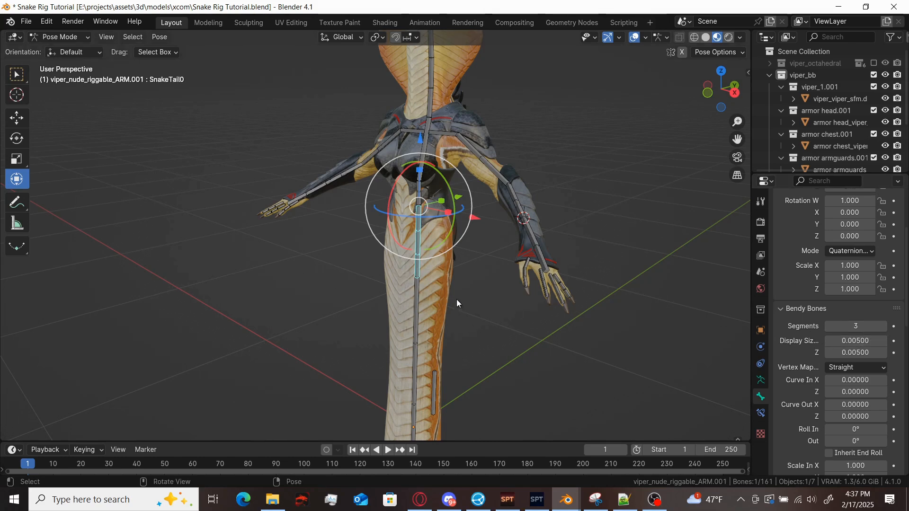
Increase the Bendy Bones segments of SnakeTail1 and select the next tail bone down.
{"action": "left_click", "coordinate": [419, 296]}
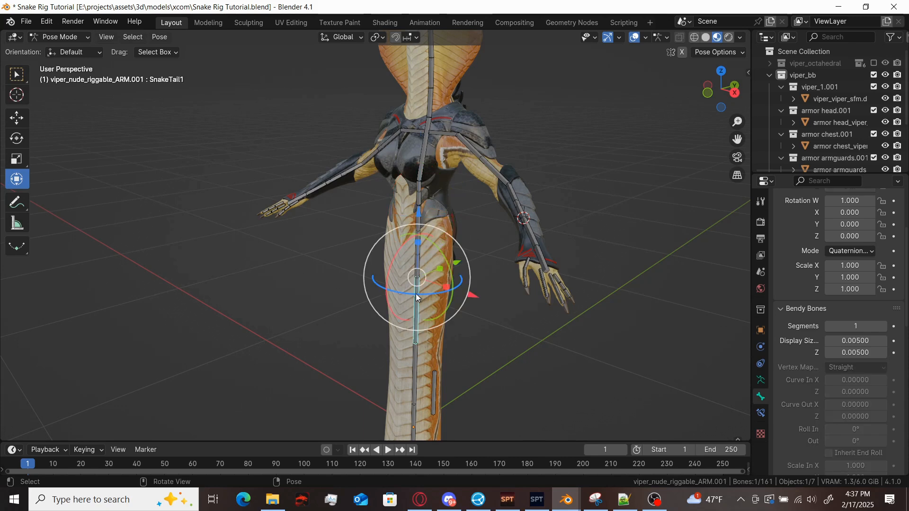
{"action": "left_click", "coordinate": [884, 326]}
{"action": "left_click", "coordinate": [416, 381]}
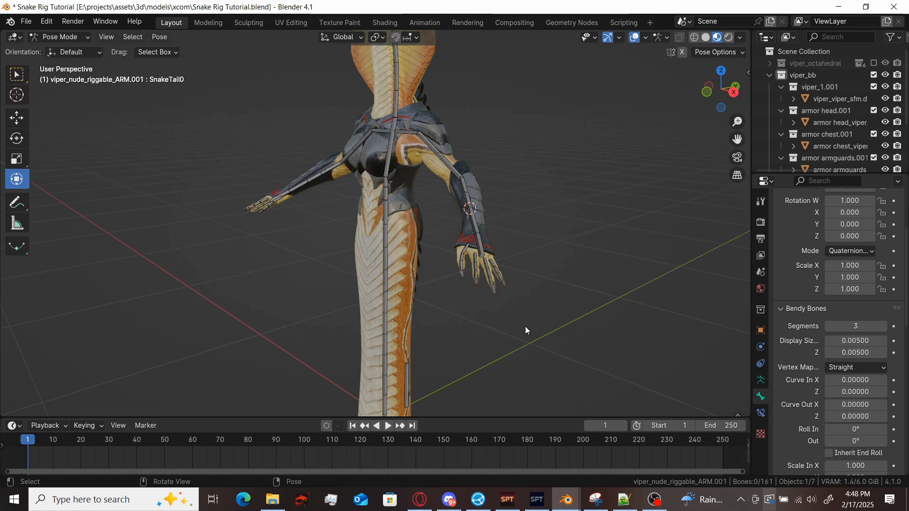
Try rotating the SnakeTail0 bone to check how the bendy tail deforms.
{"action": "left_click", "coordinate": [382, 231]}
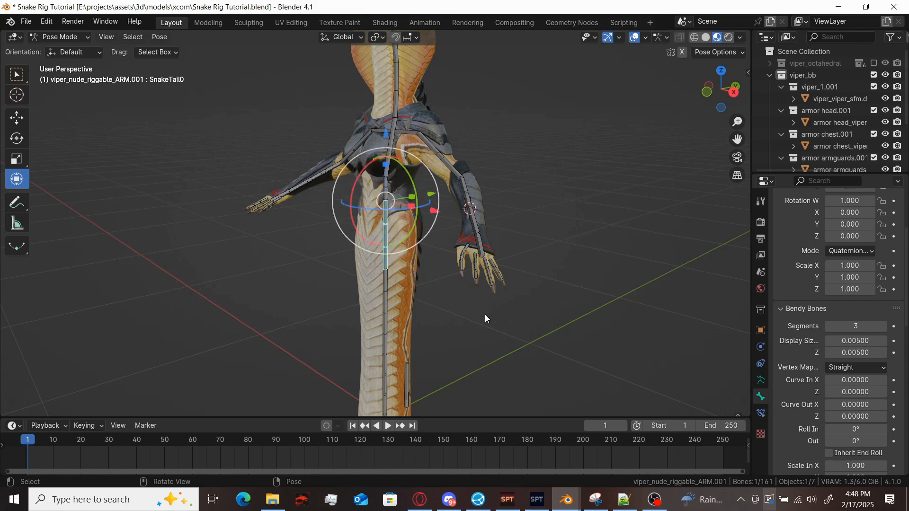
{"action": "key", "text": "r"}
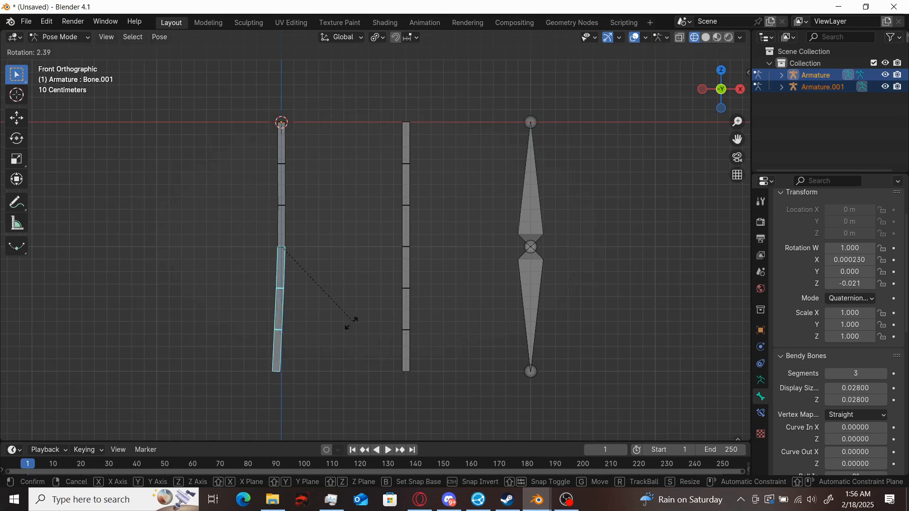
Cancel the rotation of Bone.001 and try rotating Bone.003, the lower bone of the middle segmented chain.
{"action": "right_click", "coordinate": [382, 288]}
{"action": "left_click", "coordinate": [405, 309]}
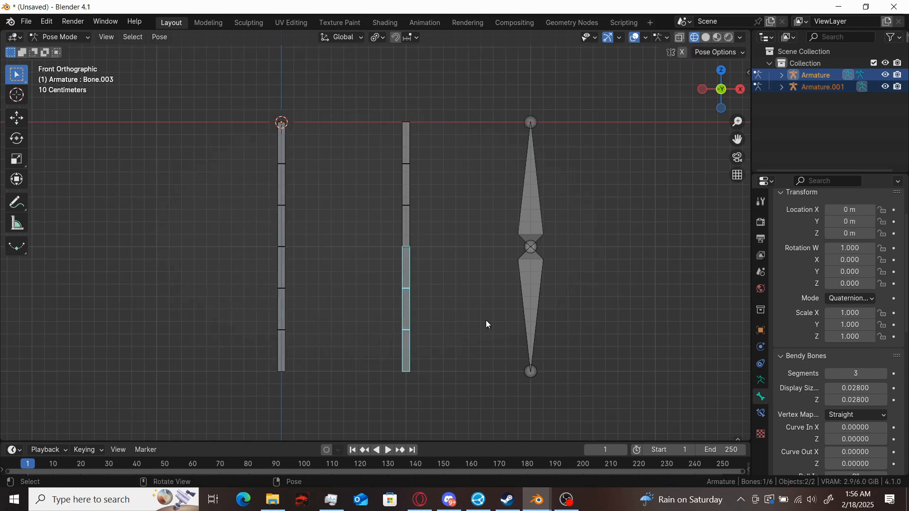
{"action": "key", "text": "r"}
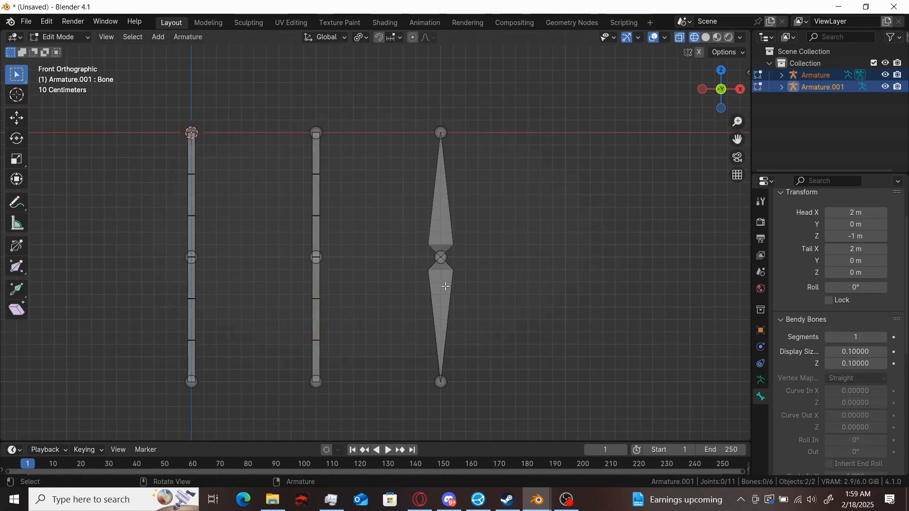
In the octahedral armature, parent the lower bone to the upper bone.
{"action": "left_click", "coordinate": [445, 286]}
{"action": "left_click", "coordinate": [442, 204], "text": "shift"}
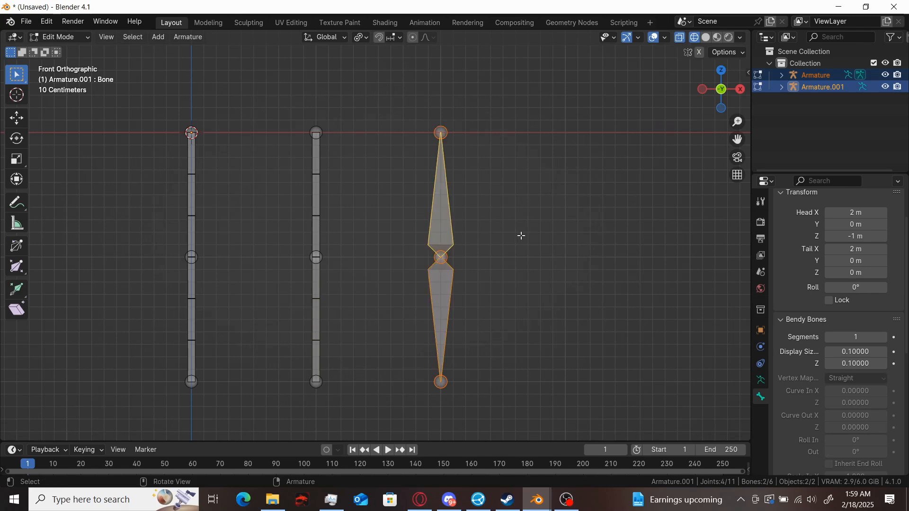
{"action": "key", "text": "ctrl+p"}
{"action": "left_click", "coordinate": [521, 236]}
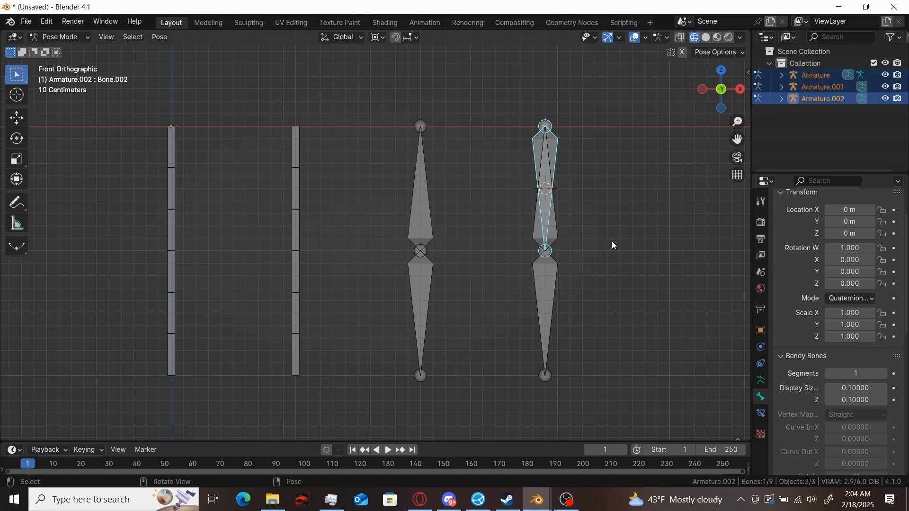
Clear the bone selection and select the lower bone of the fourth chain, Armature.002.
{"action": "left_click", "coordinate": [613, 280]}
{"action": "left_click", "coordinate": [553, 279]}
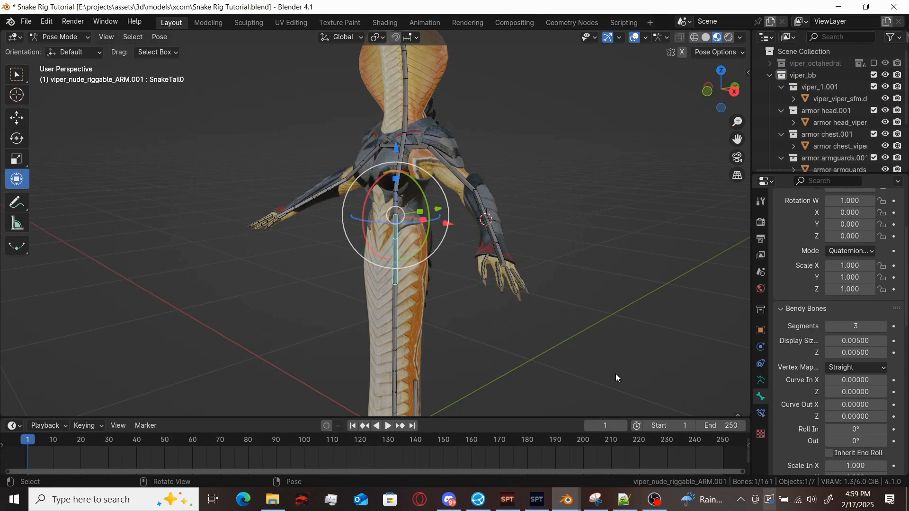
Set the viper armature's viewport display type back to Octahedral.
{"action": "left_click", "coordinate": [760, 380]}
{"action": "left_click", "coordinate": [855, 335]}
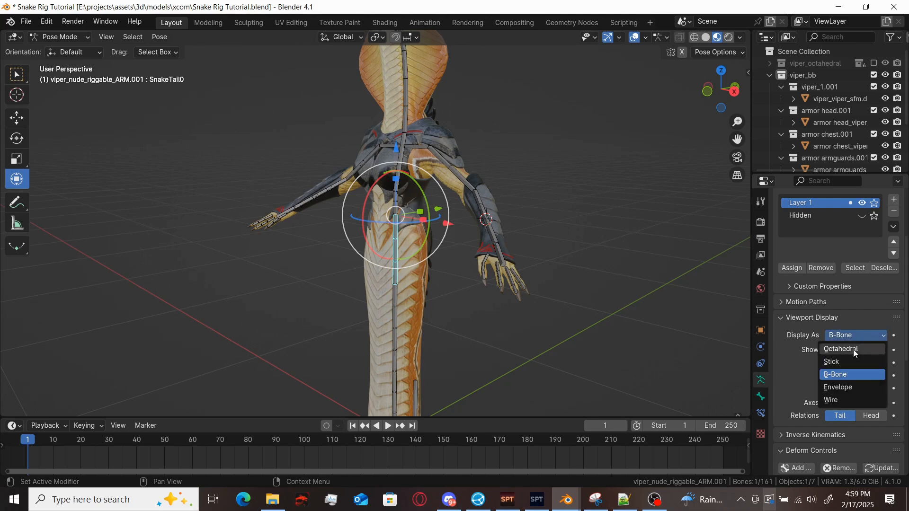
{"action": "left_click", "coordinate": [855, 353]}
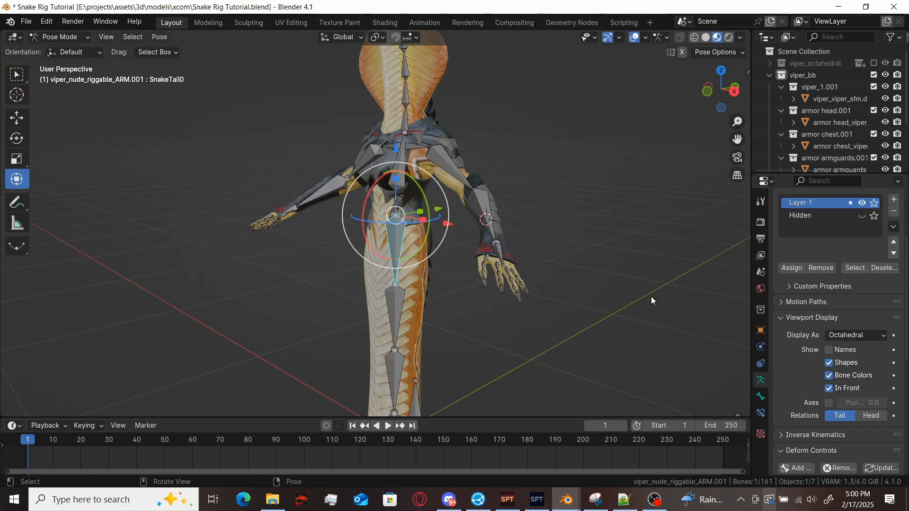
In Edit Mode, extrude a new bone about 0.24 m upward along Z from the top joint of the SnakeTail0 bone.
{"action": "key", "text": "ctrl+Tab"}
{"action": "left_click", "coordinate": [672, 252]}
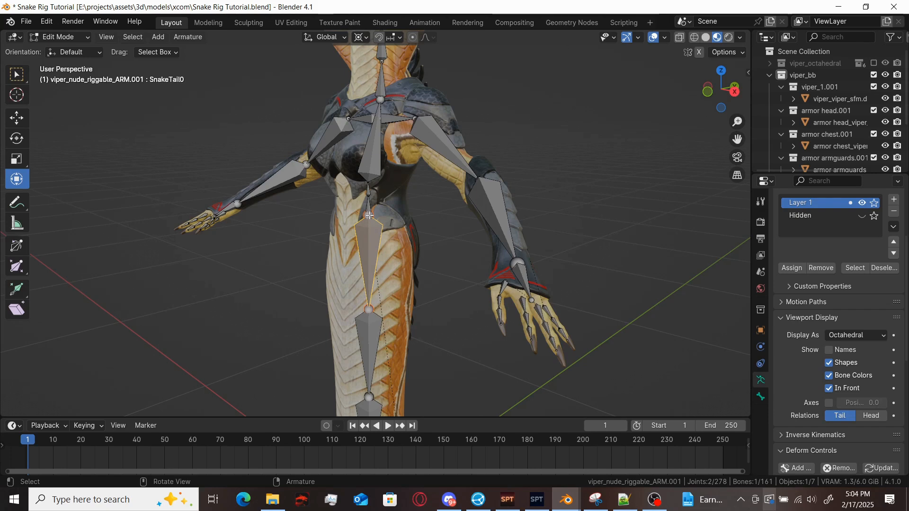
{"action": "left_click", "coordinate": [369, 215]}
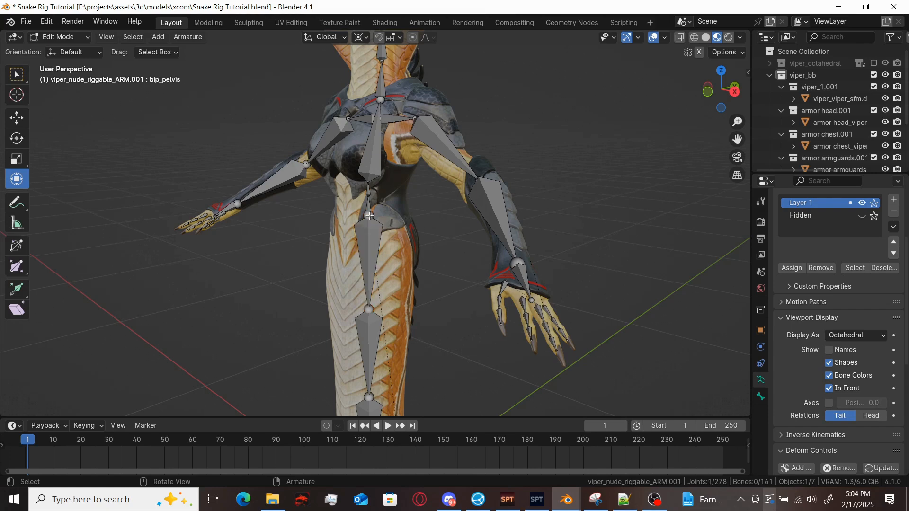
{"action": "key", "text": "e"}
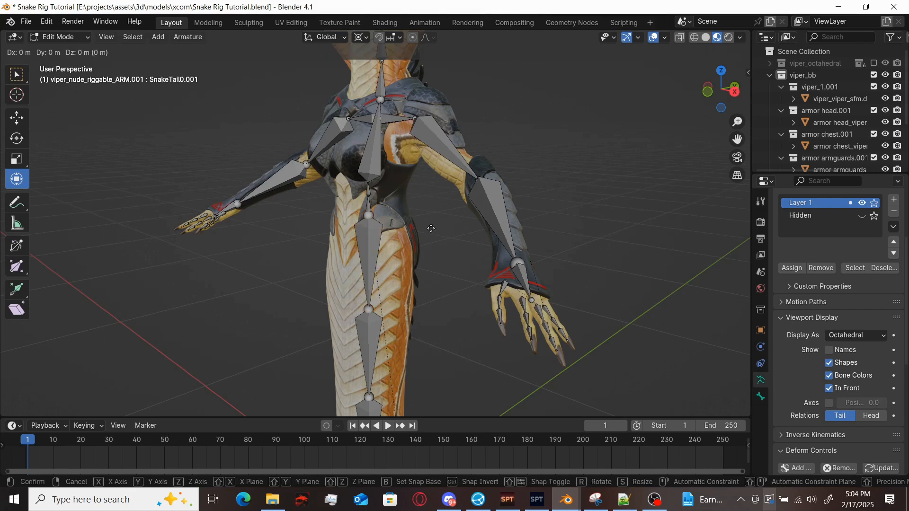
{"action": "key", "text": "z"}
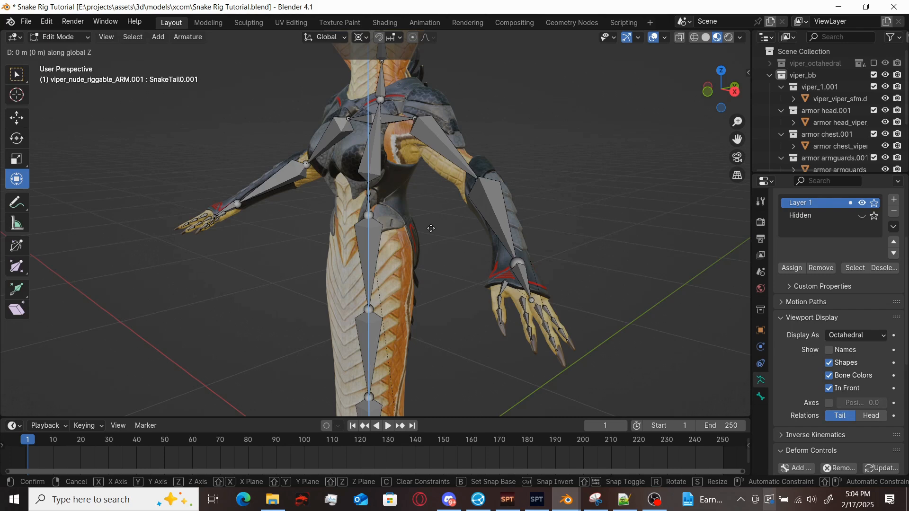
{"action": "left_click", "coordinate": [431, 154]}
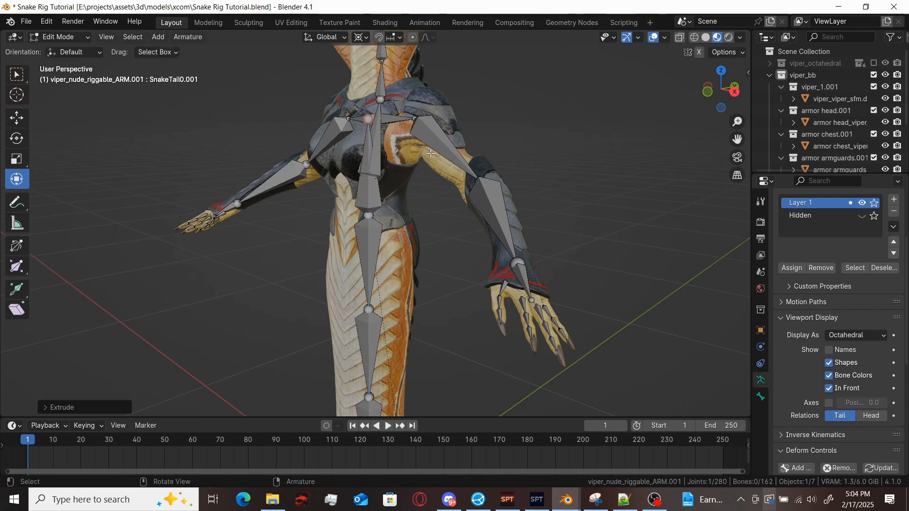
Snap the 3D cursor to the newly extruded bone and set the pivot point to 3D Cursor.
{"action": "left_click", "coordinate": [375, 196]}
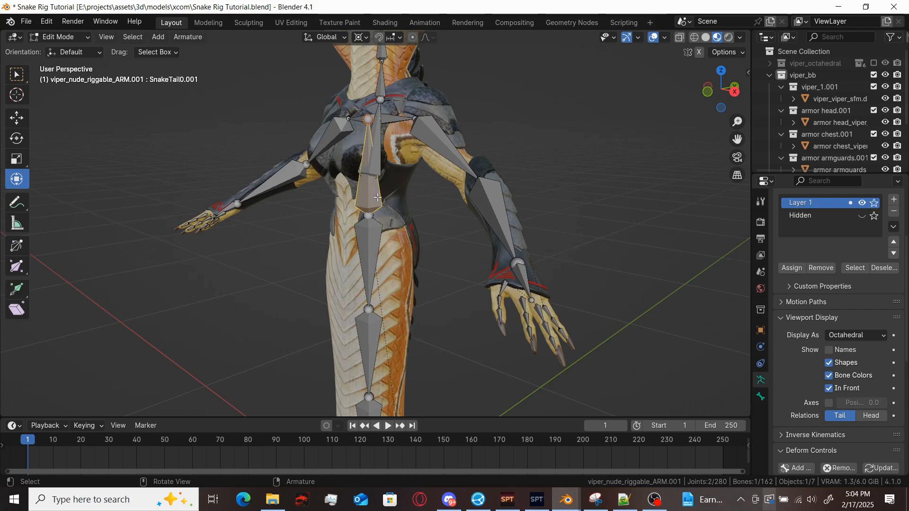
{"action": "key", "text": "shift+s"}
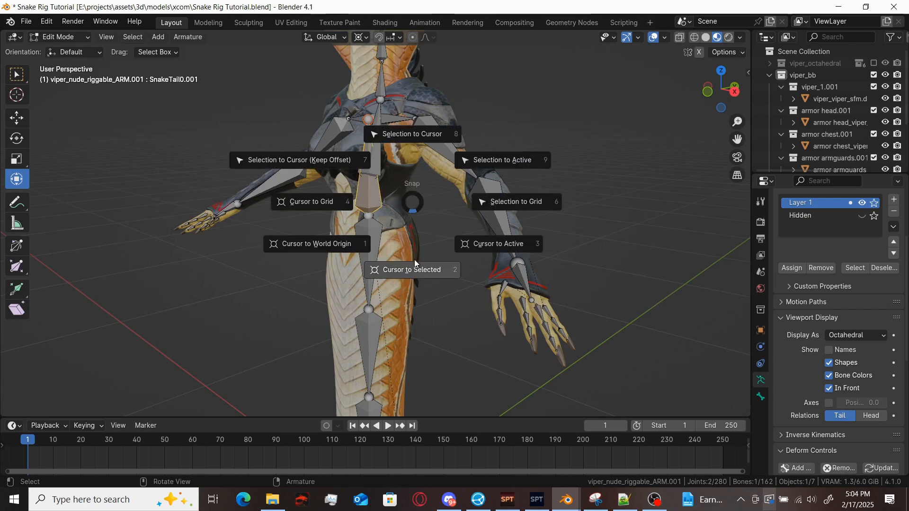
{"action": "left_click", "coordinate": [430, 271]}
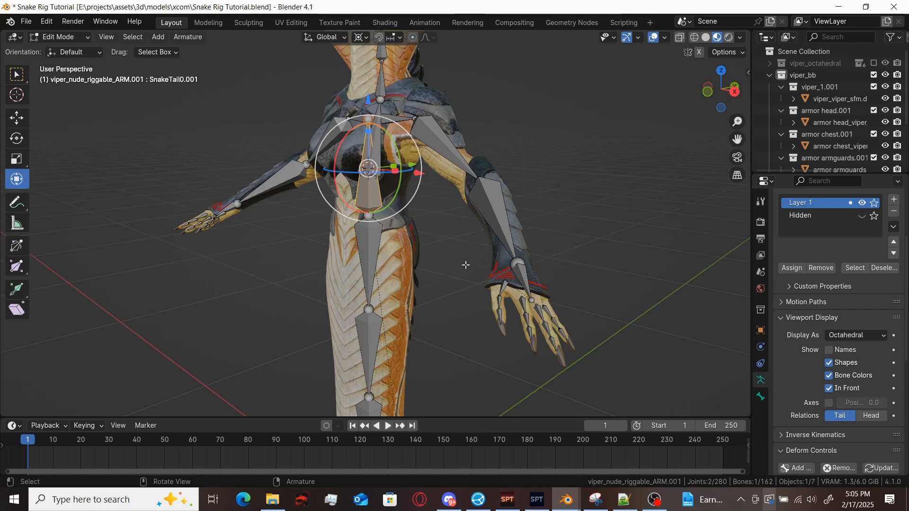
{"action": "key", "text": "period"}
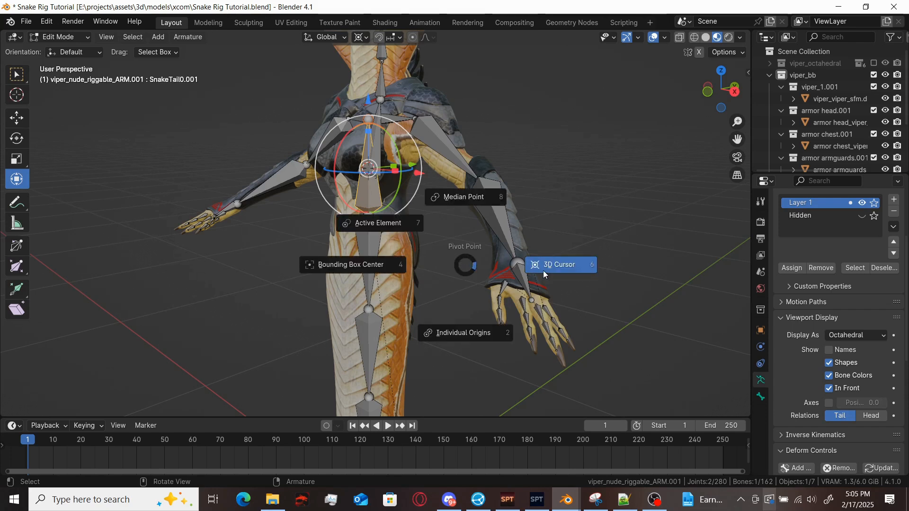
{"action": "left_click", "coordinate": [561, 266]}
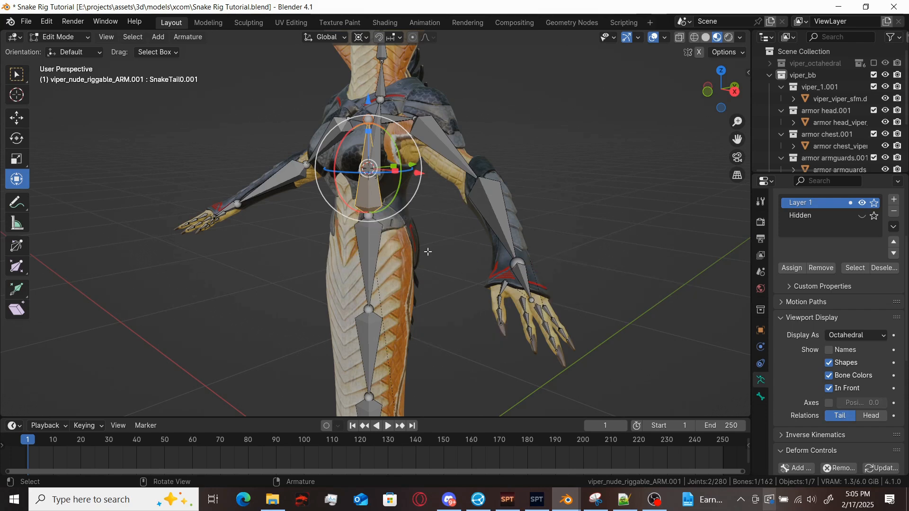
Try rotating the new bone freely, about the global X axis and about the global Y axis.
{"action": "key", "text": "r"}
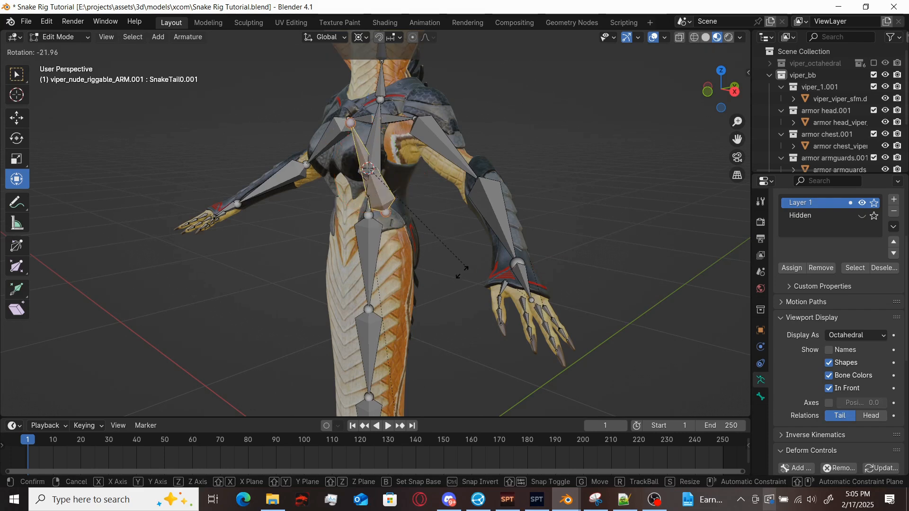
{"action": "right_click", "coordinate": [323, 250]}
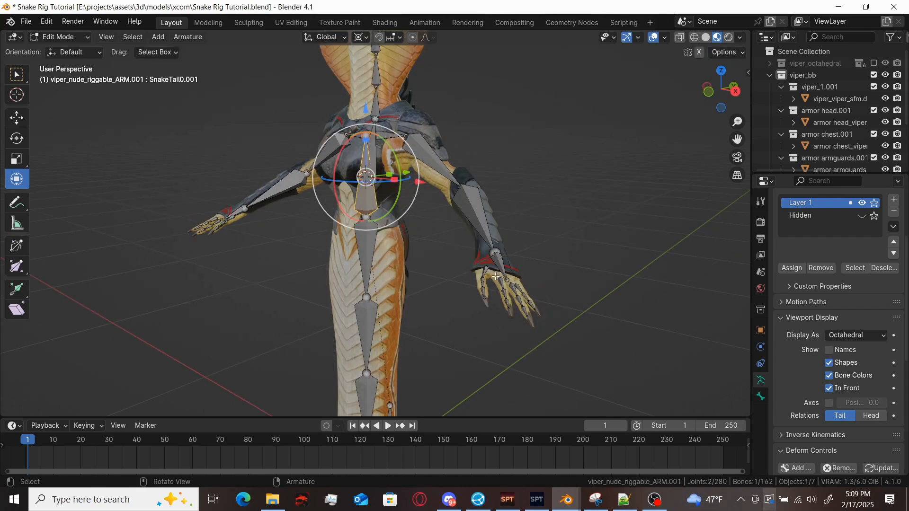
{"action": "middle_click_drag", "start_coordinate": [455, 279], "coordinate": [538, 246]}
{"action": "scroll", "coordinate": [436, 341], "scroll_direction": "down", "scroll_amount": 2}
{"action": "key", "text": "r"}
{"action": "key", "text": "x"}
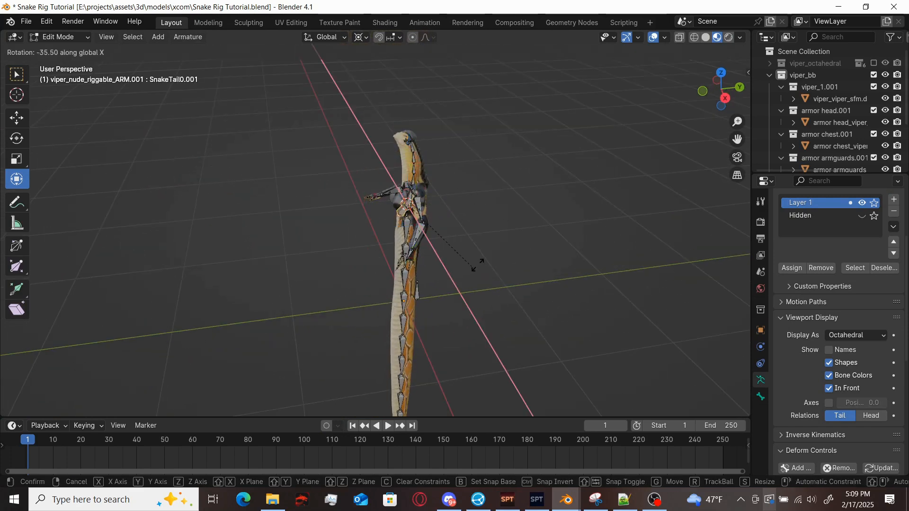
{"action": "left_click", "coordinate": [483, 161]}
{"action": "scroll", "coordinate": [530, 168], "scroll_direction": "up", "scroll_amount": 4}
{"action": "middle_click_drag", "start_coordinate": [564, 175], "coordinate": [569, 264], "text": "shift"}
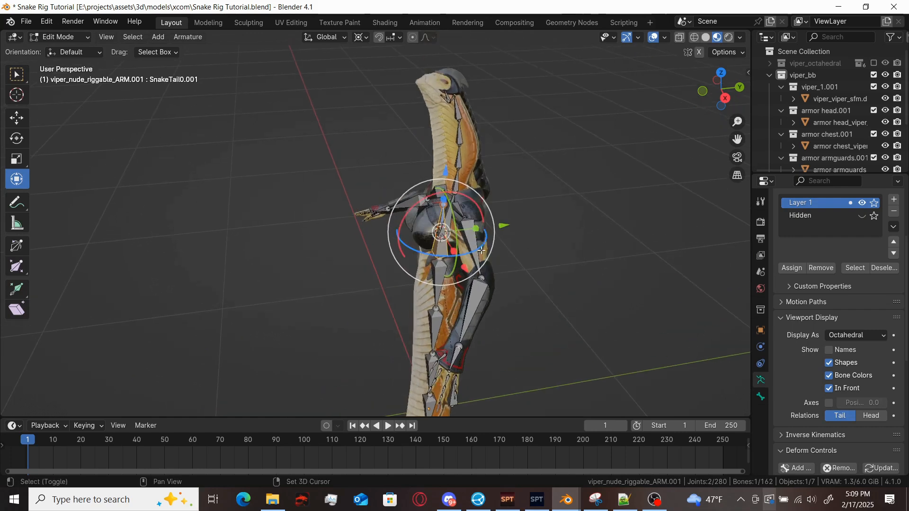
{"action": "middle_click_drag", "start_coordinate": [569, 264], "coordinate": [542, 264], "text": "shift"}
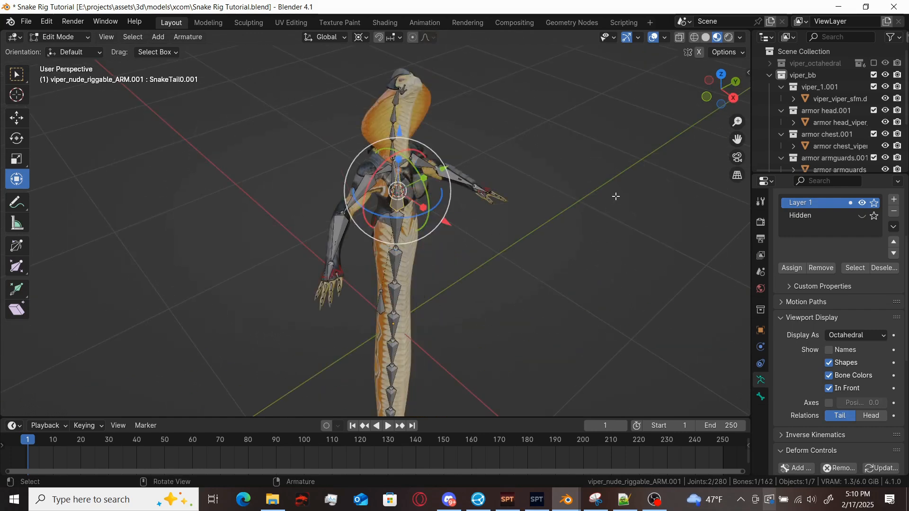
{"action": "key", "text": "r"}
{"action": "key", "text": "y"}
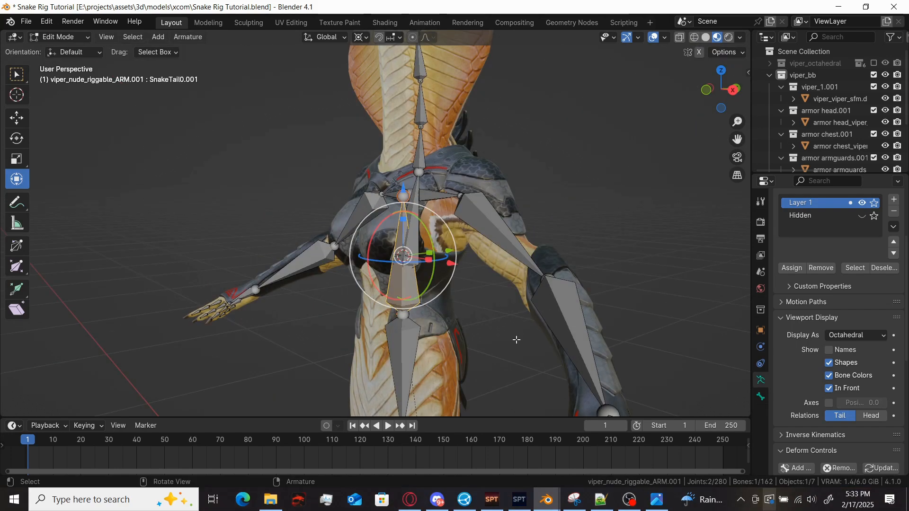
Rotate the new bone 180° about the global X axis around the 3D cursor.
{"action": "key", "text": "r"}
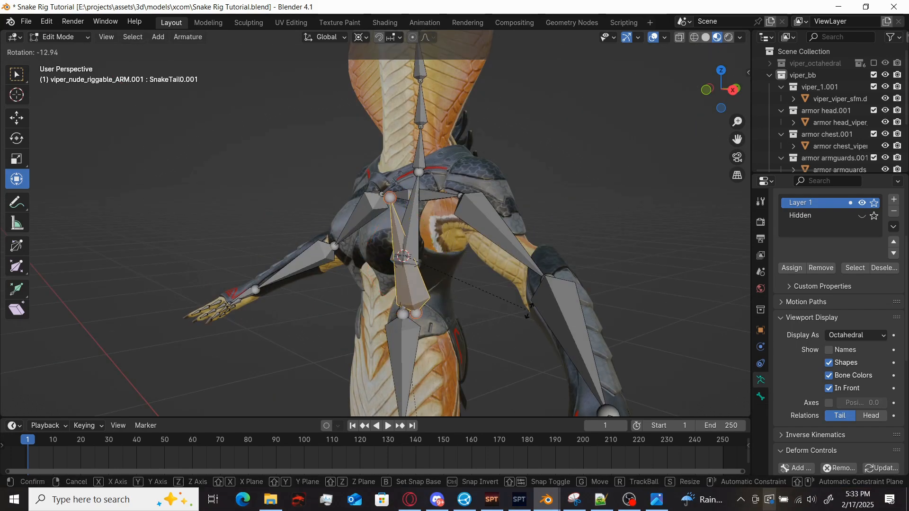
{"action": "type", "text": "x"}
{"action": "type", "text": "180"}
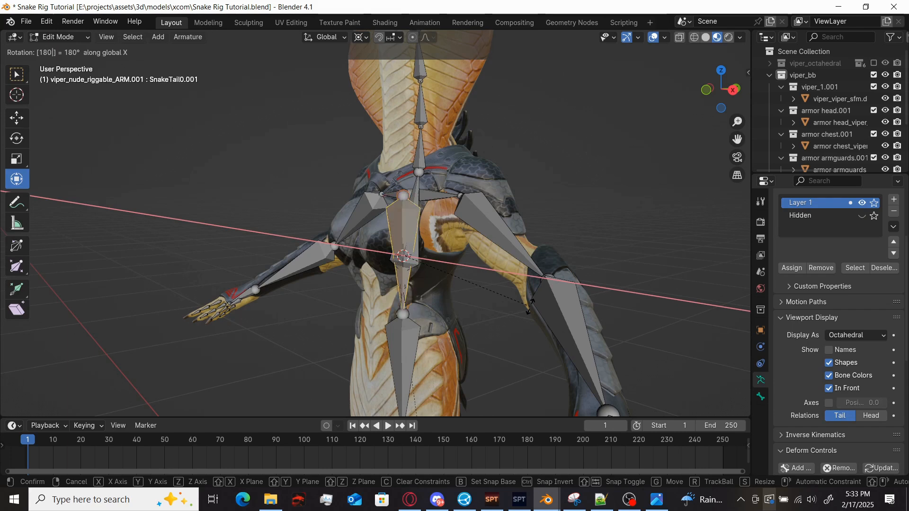
{"action": "key", "text": "Return"}
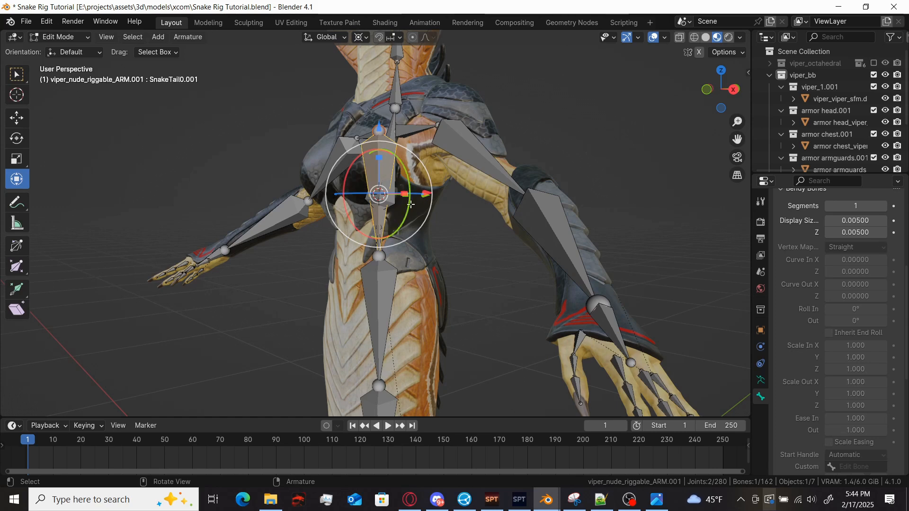
Parent the SnakeTail0 bone to the flipped bone above it with the Connected option.
{"action": "left_click", "coordinate": [377, 290], "text": "shift"}
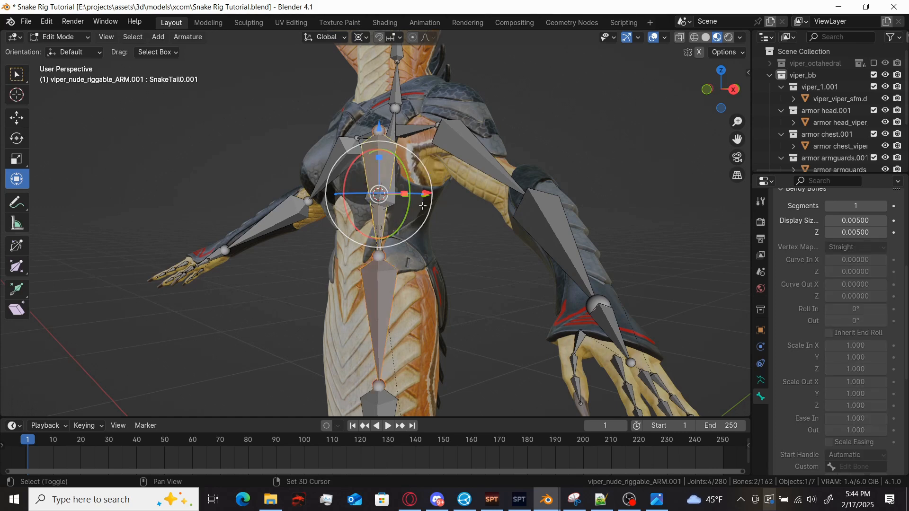
{"action": "key", "text": "ctrl+p"}
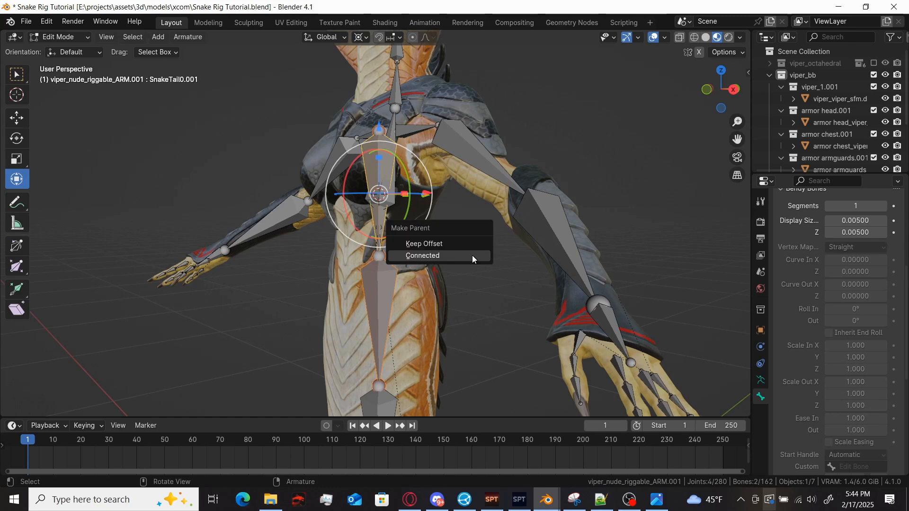
{"action": "left_click", "coordinate": [473, 254]}
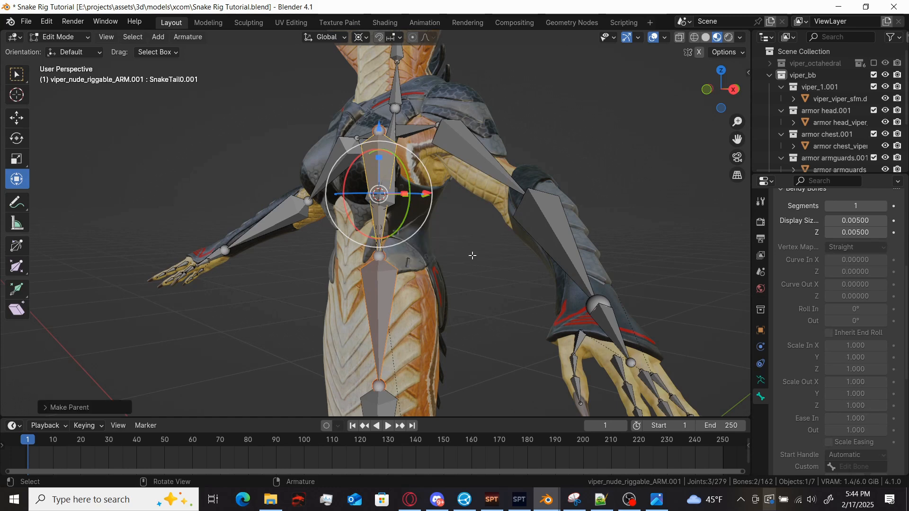
Set the viper armature's viewport display type to B-Bone.
{"action": "left_click", "coordinate": [760, 380]}
{"action": "left_click", "coordinate": [859, 323]}
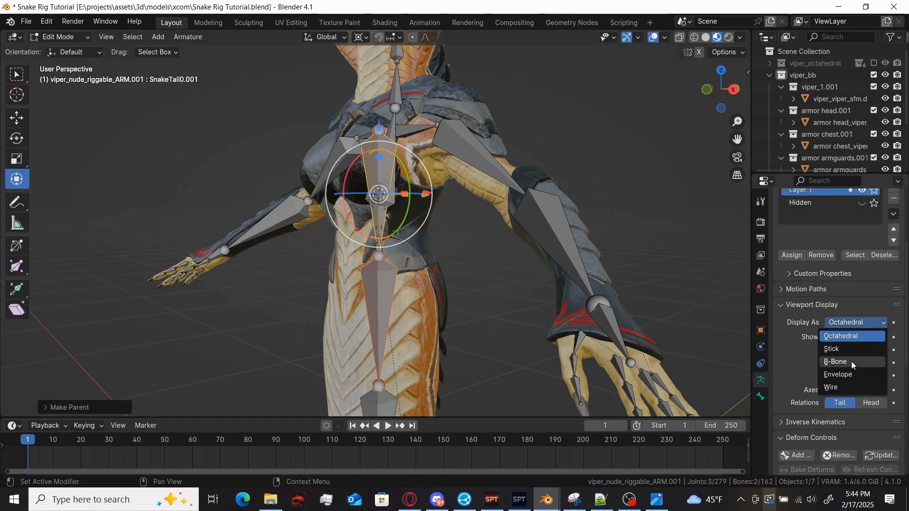
{"action": "left_click", "coordinate": [847, 363]}
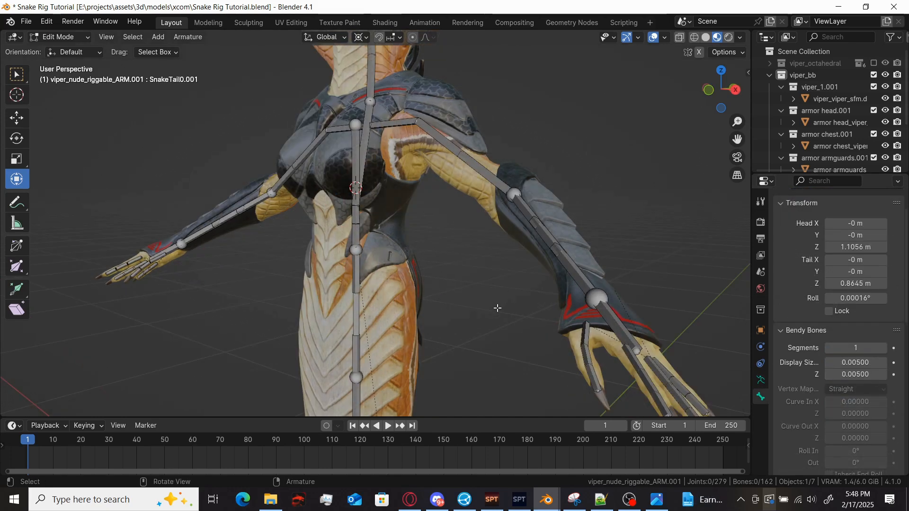
Select the flipped bone above the tail and set its bendy bone segments to 3.
{"action": "left_click", "coordinate": [354, 155]}
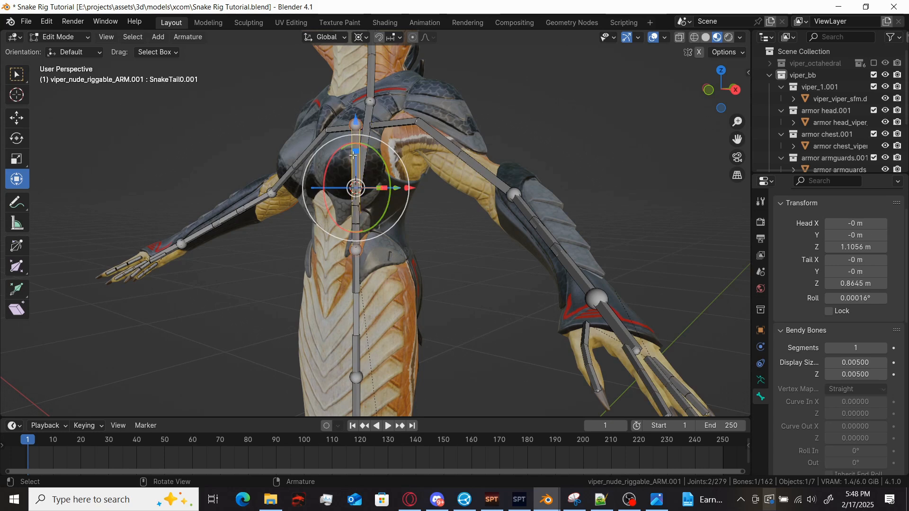
{"action": "left_click", "coordinate": [883, 348]}
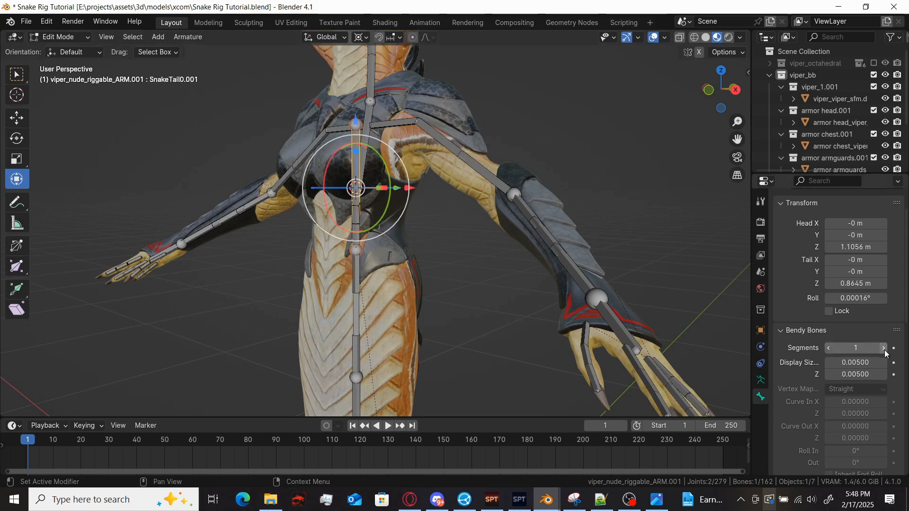
{"action": "left_click", "coordinate": [883, 349]}
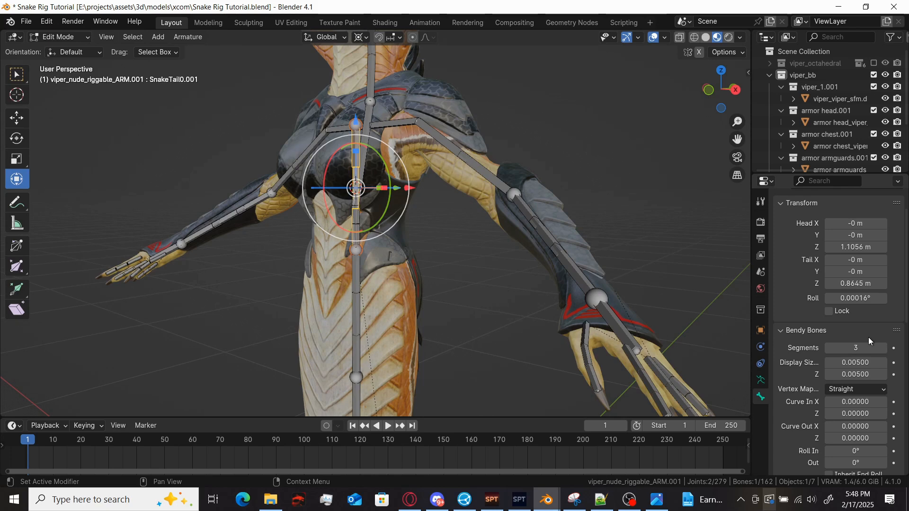
Set the roll of the flipped bone above the tail to 90°.
{"action": "middle_click_drag", "start_coordinate": [687, 313], "coordinate": [642, 314]}
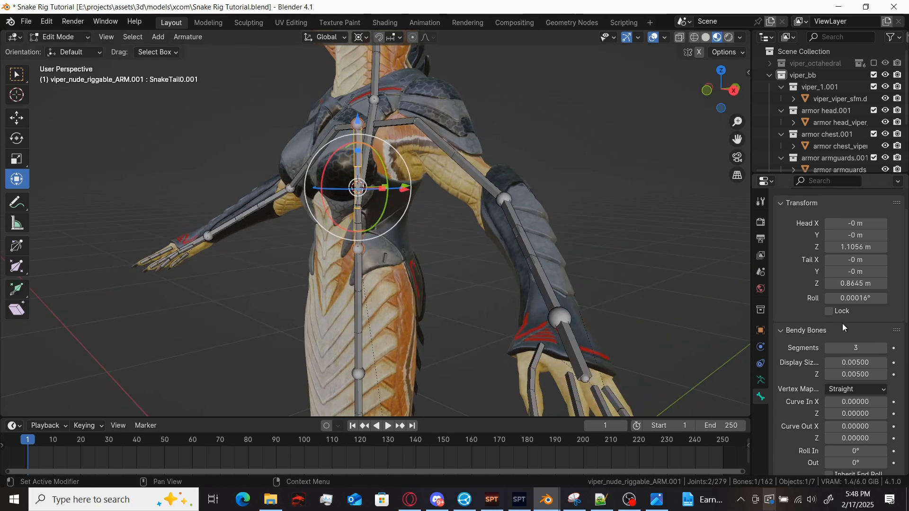
{"action": "left_click_drag", "start_coordinate": [856, 298], "coordinate": [889, 298]}
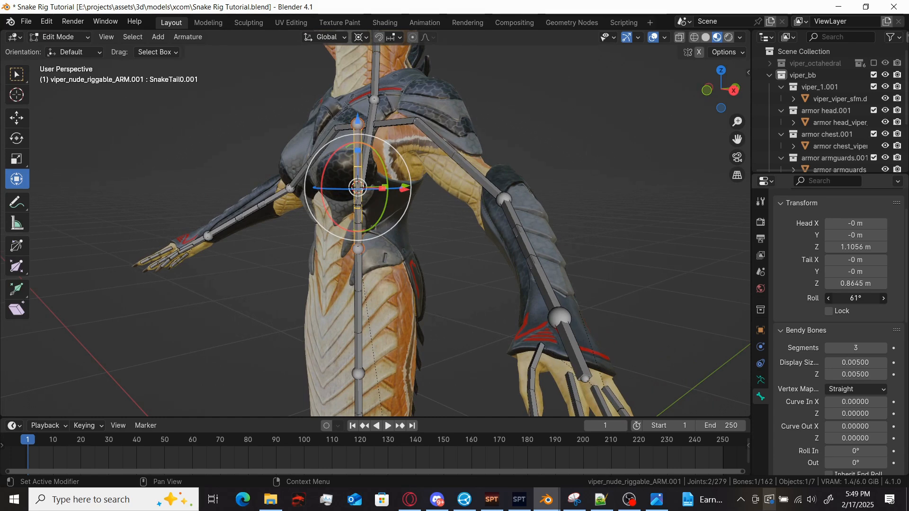
{"action": "left_click_drag", "start_coordinate": [861, 298], "coordinate": [855, 298]}
{"action": "left_click", "coordinate": [851, 298]}
{"action": "type", "text": "90"}
{"action": "key", "text": "Return"}
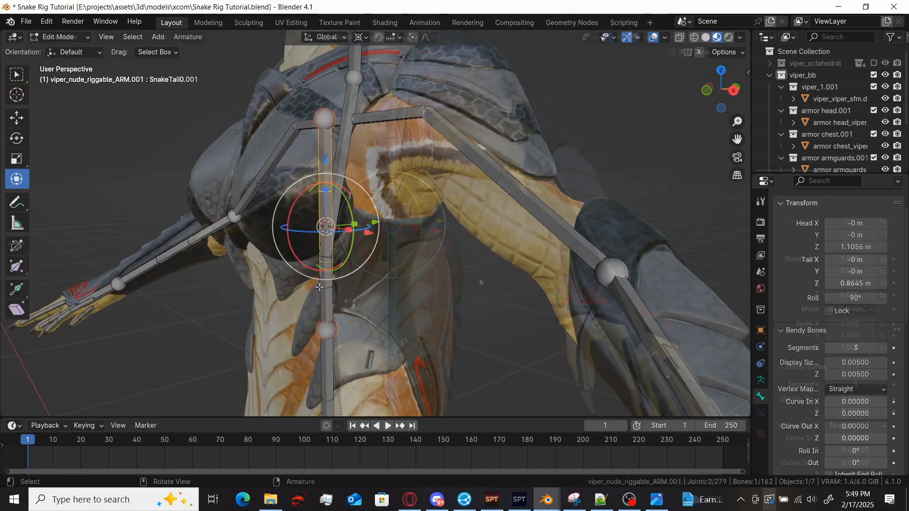
Try rotating the SnakeTail0 bone in Pose Mode to test how the tail bends.
{"action": "key", "text": "r"}
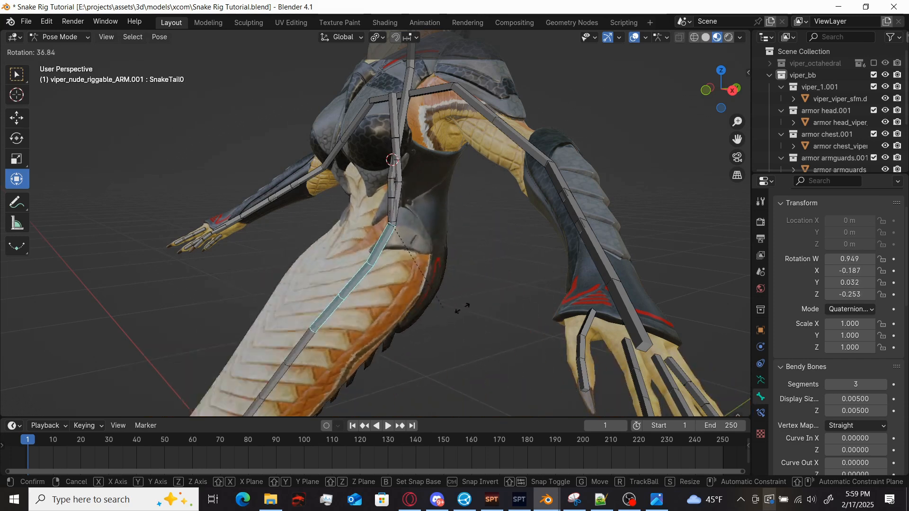
{"action": "key", "text": "Escape"}
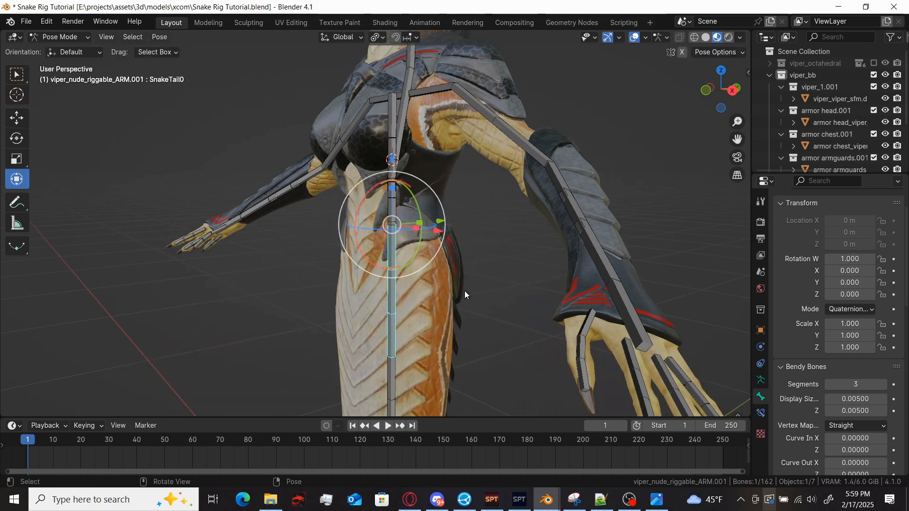
With the flipped bone above the tail selected, add a bone collection named Hidden and move it directly below Layer 1.
{"action": "left_click", "coordinate": [390, 120]}
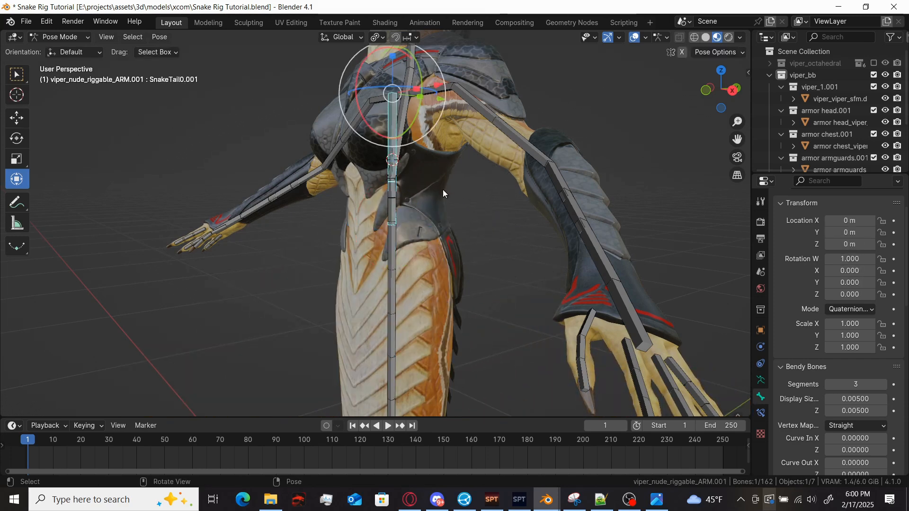
{"action": "middle_click_drag", "start_coordinate": [446, 180], "coordinate": [447, 247]}
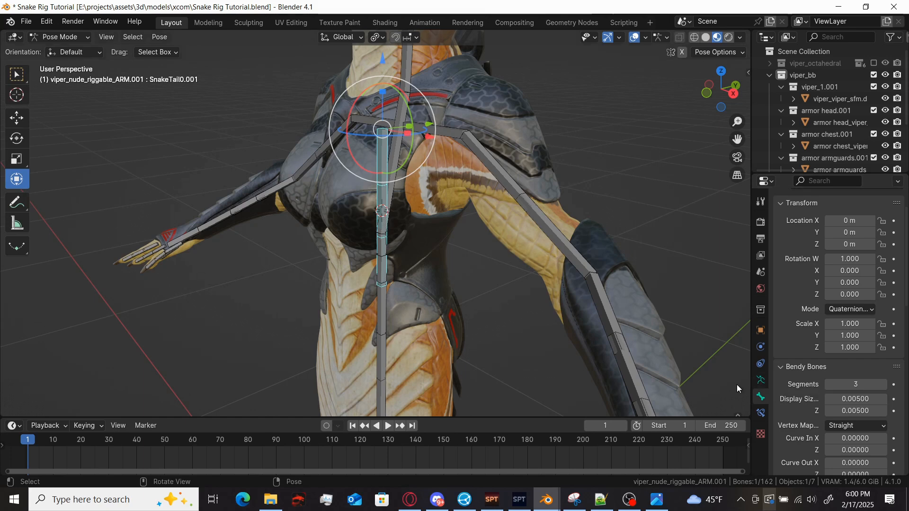
{"action": "left_click", "coordinate": [761, 380]}
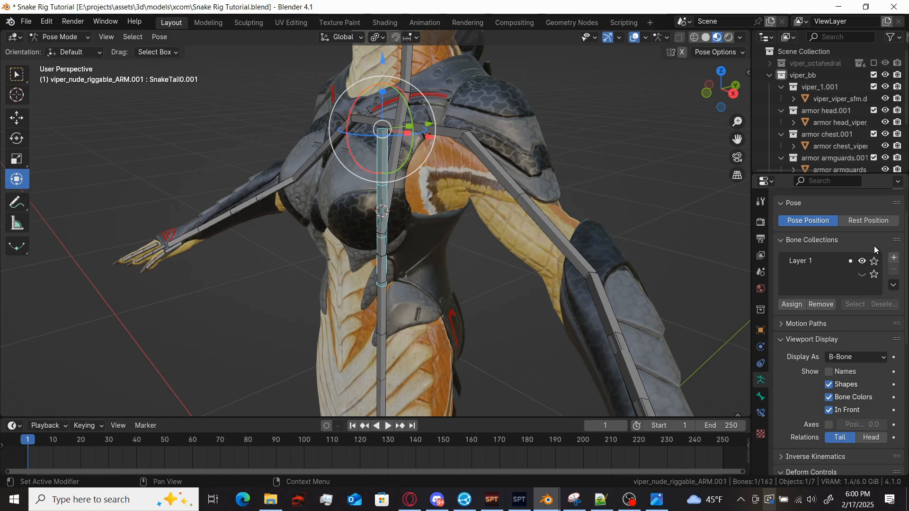
{"action": "left_click", "coordinate": [894, 258]}
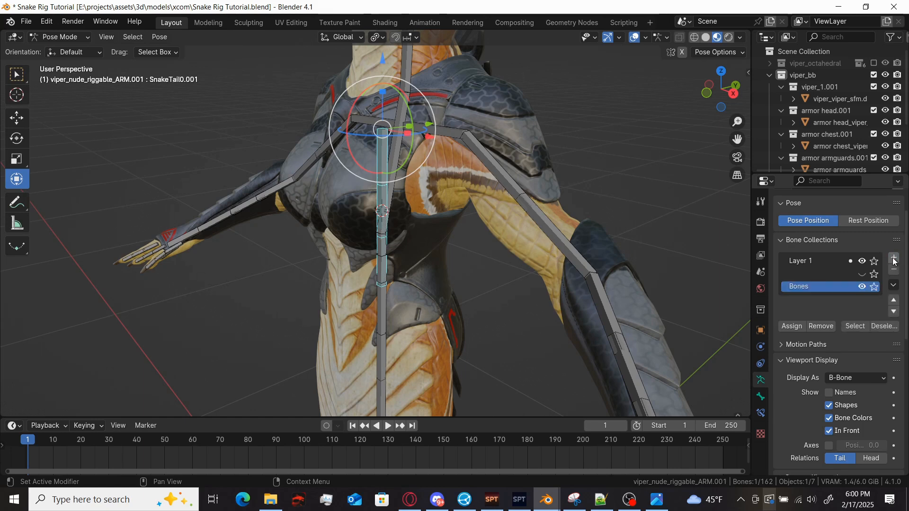
{"action": "double_click", "coordinate": [800, 290]}
{"action": "type", "text": "Hidden"}
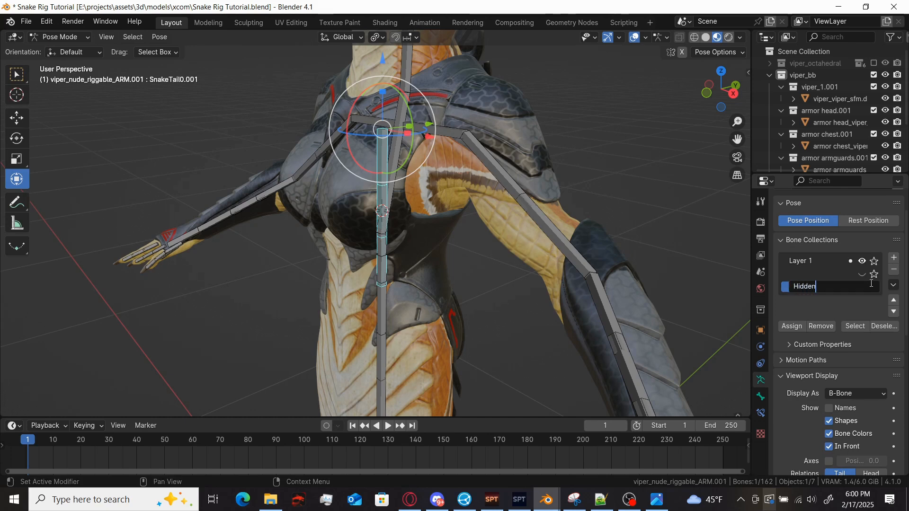
{"action": "key", "text": "Return"}
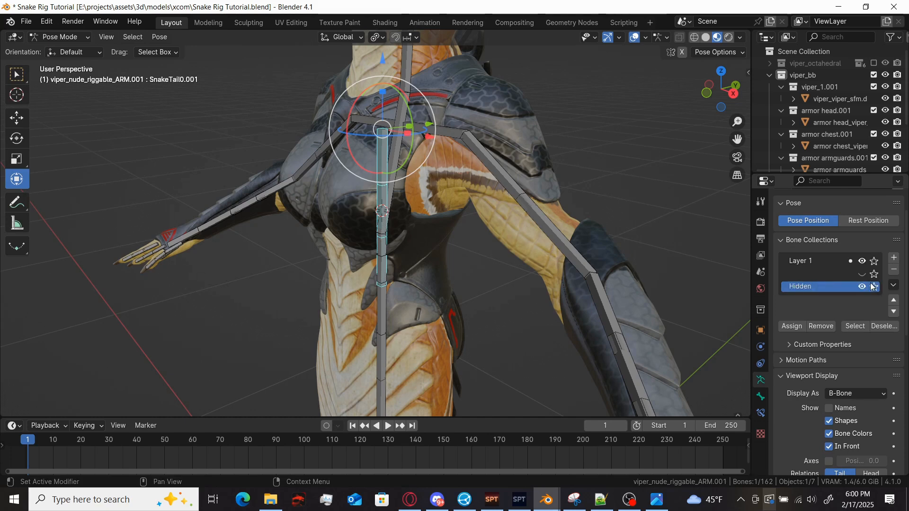
{"action": "left_click", "coordinate": [894, 300]}
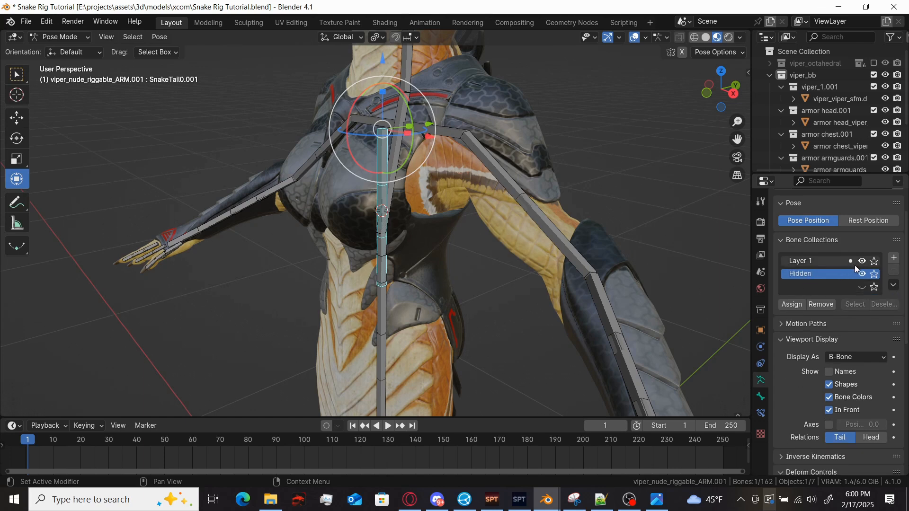
Assign the flipped bone to the Hidden collection, remove it from Layer 1, and turn off the Hidden collection's visibility.
{"action": "left_click", "coordinate": [826, 262]}
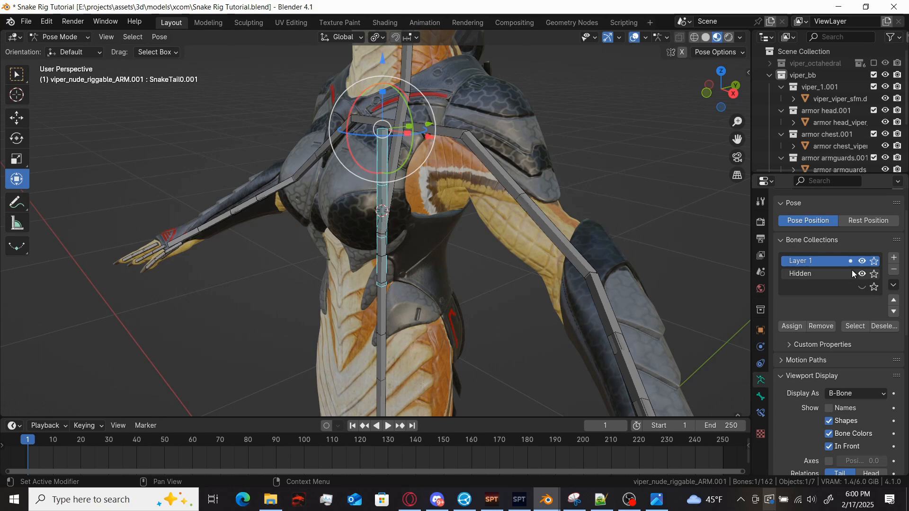
{"action": "left_click", "coordinate": [827, 276]}
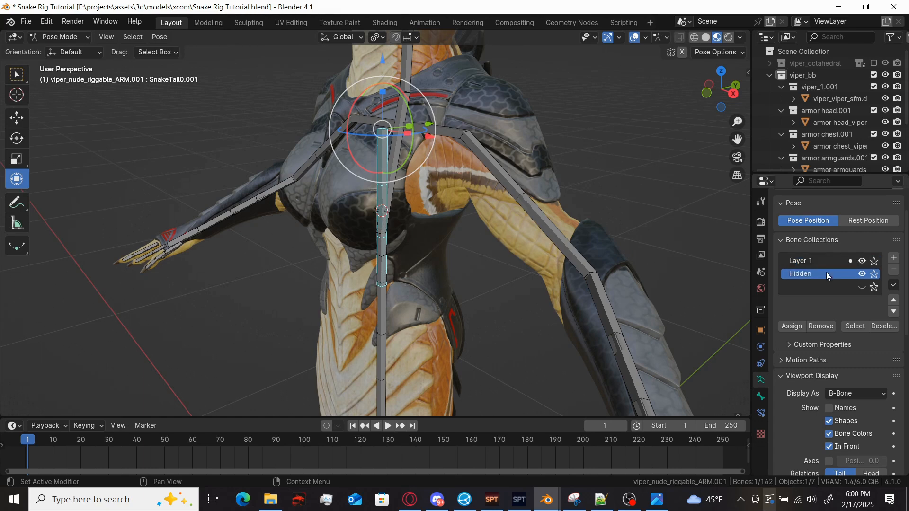
{"action": "left_click", "coordinate": [796, 330]}
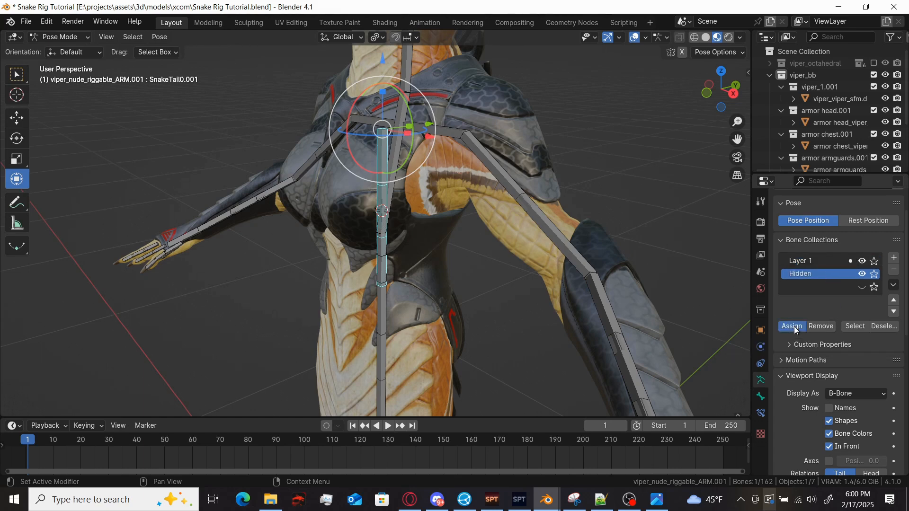
{"action": "left_click", "coordinate": [831, 261]}
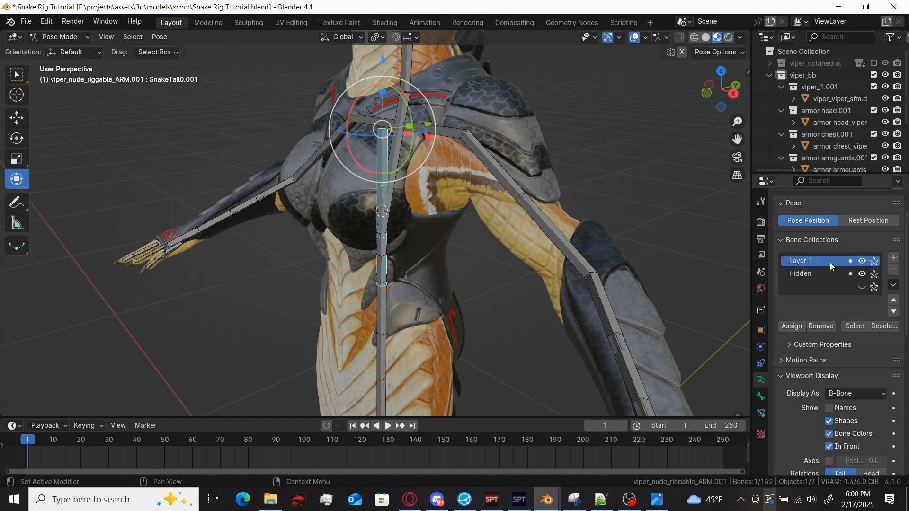
{"action": "left_click", "coordinate": [825, 330]}
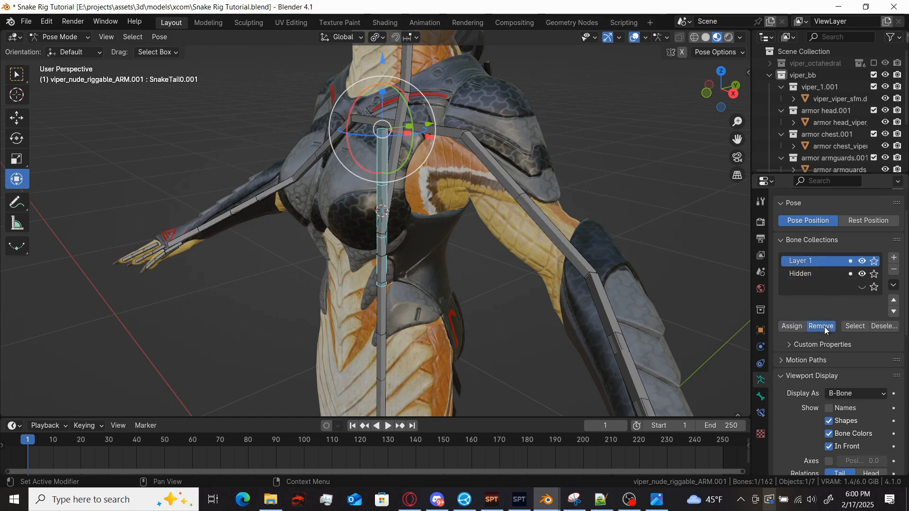
{"action": "left_click", "coordinate": [862, 275]}
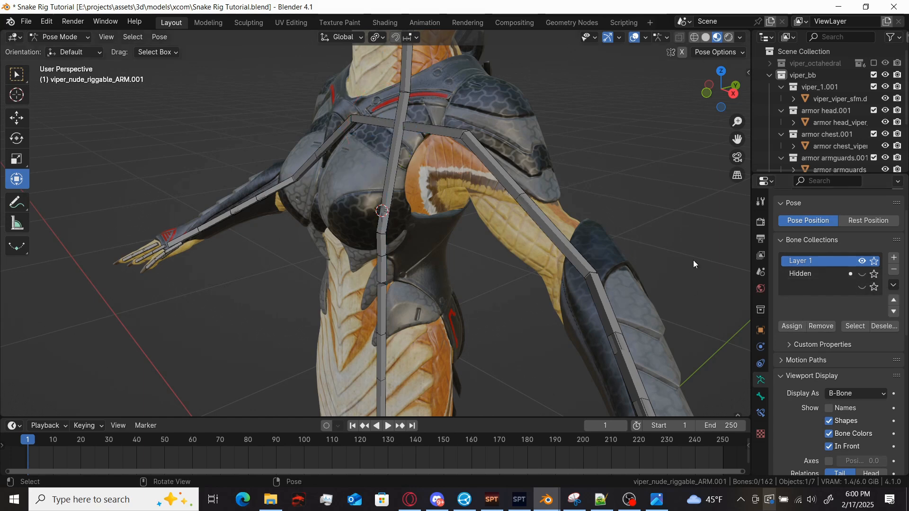
{"action": "scroll", "coordinate": [693, 260], "scroll_direction": "down", "scroll_amount": 2}
{"action": "middle_click_drag", "start_coordinate": [693, 260], "coordinate": [675, 251]}
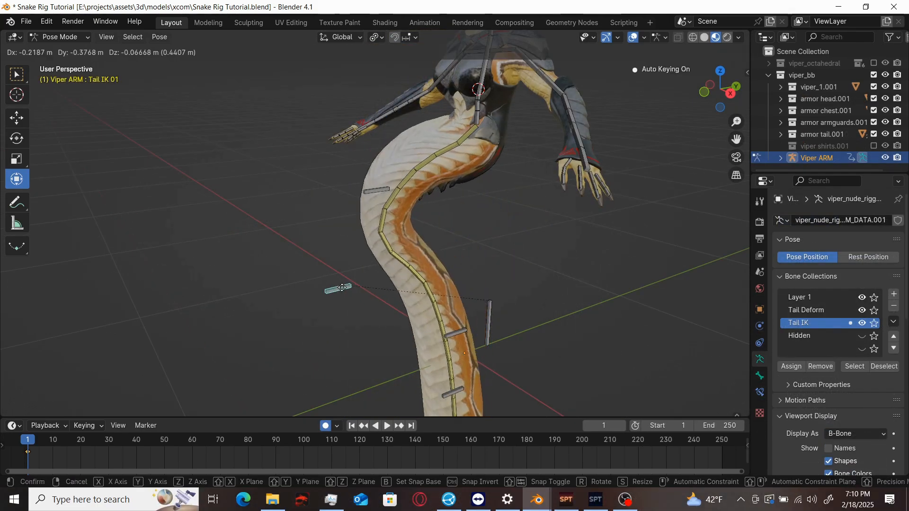
Try moving the Tail IK control bones one after another down the finished rig to test how the tail bends.
{"action": "left_click", "coordinate": [487, 315]}
{"action": "key", "text": "g"}
{"action": "left_click", "coordinate": [568, 251]}
{"action": "middle_click_drag", "start_coordinate": [475, 373], "coordinate": [529, 362]}
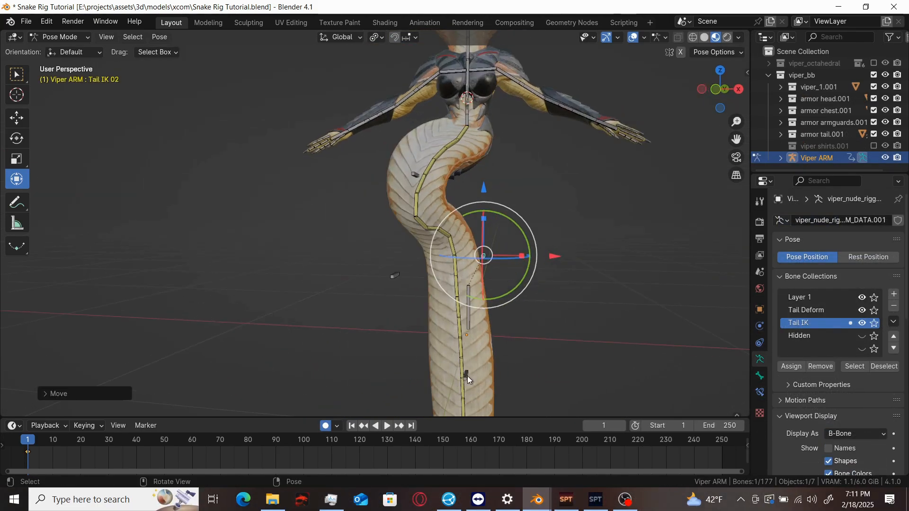
{"action": "left_click", "coordinate": [460, 379]}
{"action": "key", "text": "g"}
{"action": "left_click", "coordinate": [597, 328]}
{"action": "key", "text": "g"}
{"action": "left_click", "coordinate": [534, 206]}
{"action": "middle_click_drag", "start_coordinate": [478, 393], "coordinate": [502, 334], "text": "shift"}
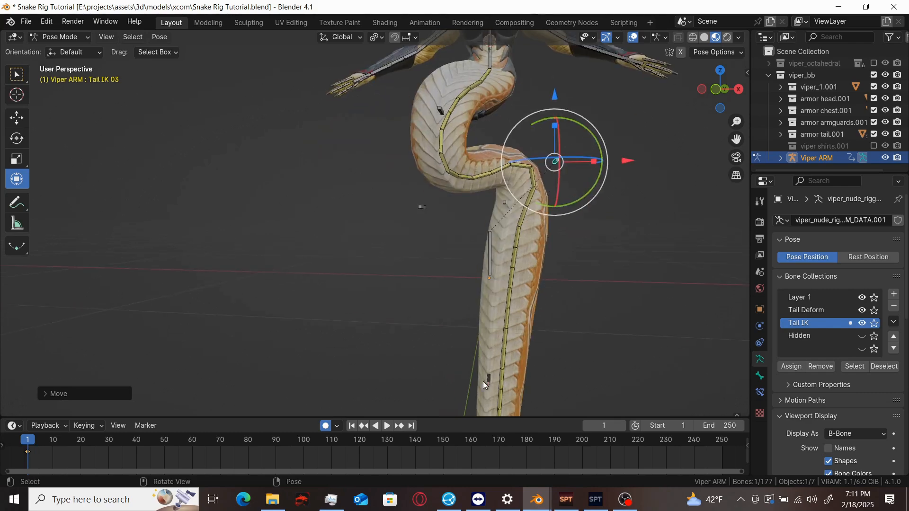
{"action": "left_click", "coordinate": [487, 384]}
{"action": "key", "text": "g"}
{"action": "left_click", "coordinate": [618, 204]}
{"action": "middle_click_drag", "start_coordinate": [618, 205], "coordinate": [450, 337]}
{"action": "key", "text": "g"}
{"action": "left_click", "coordinate": [549, 303]}
{"action": "middle_click_drag", "start_coordinate": [550, 303], "coordinate": [590, 75], "text": "shift"}
{"action": "left_click", "coordinate": [417, 213]}
{"action": "key", "text": "g"}
{"action": "left_click", "coordinate": [565, 133]}
{"action": "middle_click_drag", "start_coordinate": [566, 132], "coordinate": [436, 205], "text": "shift"}
{"action": "key", "text": "g"}
{"action": "left_click", "coordinate": [412, 78]}
{"action": "middle_click_drag", "start_coordinate": [412, 78], "coordinate": [573, 255]}
{"action": "key", "text": "g"}
{"action": "left_click", "coordinate": [665, 164]}
{"action": "middle_click_drag", "start_coordinate": [665, 163], "coordinate": [521, 265]}
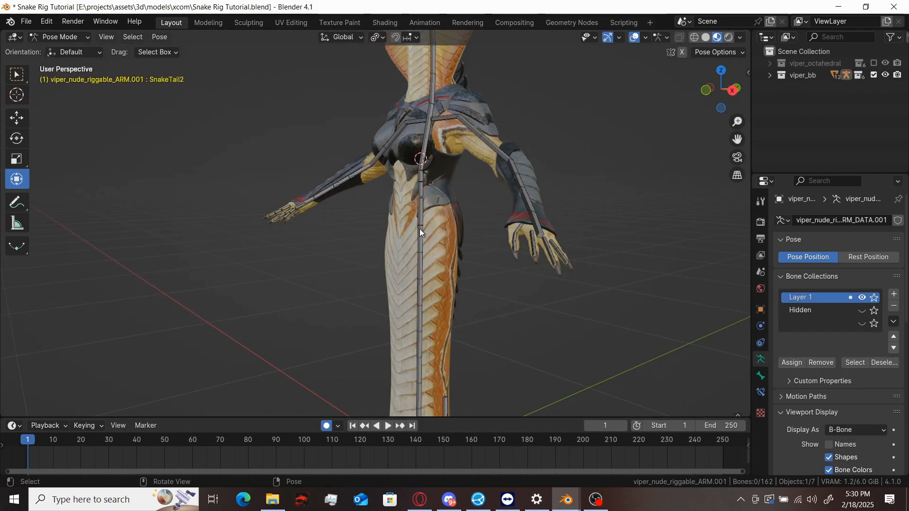
Select all the tail bones of the viper armature, from SnakeTail0 below the hips down to SnakeTail14 at the tip.
{"action": "left_click", "coordinate": [419, 229]}
{"action": "left_click", "coordinate": [425, 297], "text": "shift"}
{"action": "middle_click_drag", "start_coordinate": [425, 296], "coordinate": [424, 225], "text": "shift"}
{"action": "left_click", "coordinate": [417, 289], "text": "shift"}
{"action": "left_click", "coordinate": [415, 378], "text": "shift"}
{"action": "middle_click_drag", "start_coordinate": [415, 402], "coordinate": [412, 277], "text": "shift"}
{"action": "left_click", "coordinate": [416, 388], "text": "shift"}
{"action": "left_click", "coordinate": [418, 388], "text": "shift"}
{"action": "left_click", "coordinate": [417, 318], "text": "shift"}
{"action": "left_click", "coordinate": [420, 366], "text": "shift"}
{"action": "middle_click_drag", "start_coordinate": [424, 378], "coordinate": [427, 176], "text": "shift"}
{"action": "left_click", "coordinate": [421, 236], "text": "shift"}
{"action": "left_click", "coordinate": [419, 299], "text": "shift"}
{"action": "middle_click_drag", "start_coordinate": [422, 310], "coordinate": [428, 244], "text": "shift"}
{"action": "left_click", "coordinate": [422, 298], "text": "shift"}
{"action": "left_click", "coordinate": [421, 365], "text": "shift"}
{"action": "middle_click_drag", "start_coordinate": [445, 410], "coordinate": [436, 280], "text": "shift"}
{"action": "left_click", "coordinate": [414, 308], "text": "shift"}
{"action": "left_click", "coordinate": [414, 367], "text": "shift"}
Add a new bone collection named Tail Deform.
{"action": "left_click", "coordinate": [894, 294]}
{"action": "double_click", "coordinate": [804, 310]}
{"action": "type", "text": "Tail Deform"}
{"action": "key", "text": "Return"}
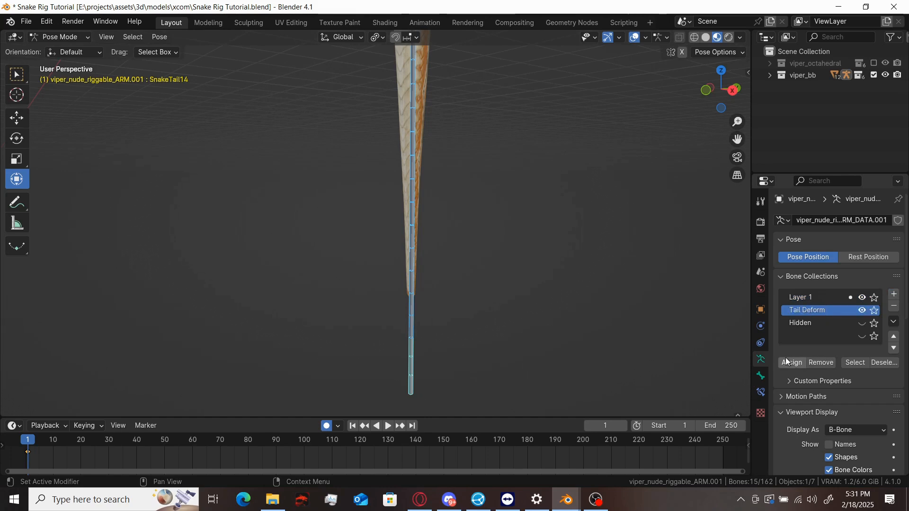
Assign the selected tail bones to Tail Deform, remove them from Layer 1, and toggle the Tail Deform collection's visibility.
{"action": "left_click", "coordinate": [786, 363]}
{"action": "left_click", "coordinate": [801, 298]}
{"action": "left_click", "coordinate": [811, 365]}
{"action": "middle_click_drag", "start_coordinate": [572, 223], "coordinate": [567, 407], "text": "shift"}
{"action": "scroll", "coordinate": [563, 83], "scroll_direction": "down", "scroll_amount": 4}
{"action": "scroll", "coordinate": [555, 236], "scroll_direction": "up", "scroll_amount": 4}
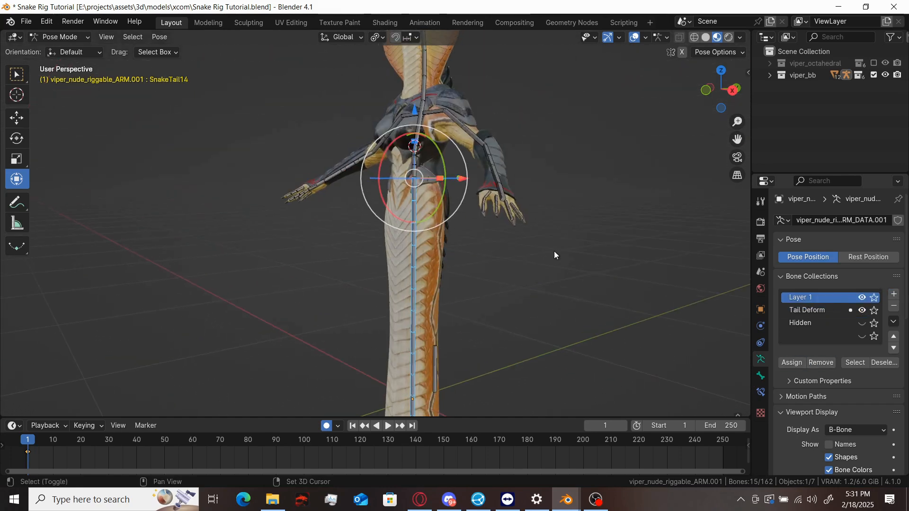
{"action": "left_click", "coordinate": [807, 310]}
{"action": "left_click", "coordinate": [862, 310]}
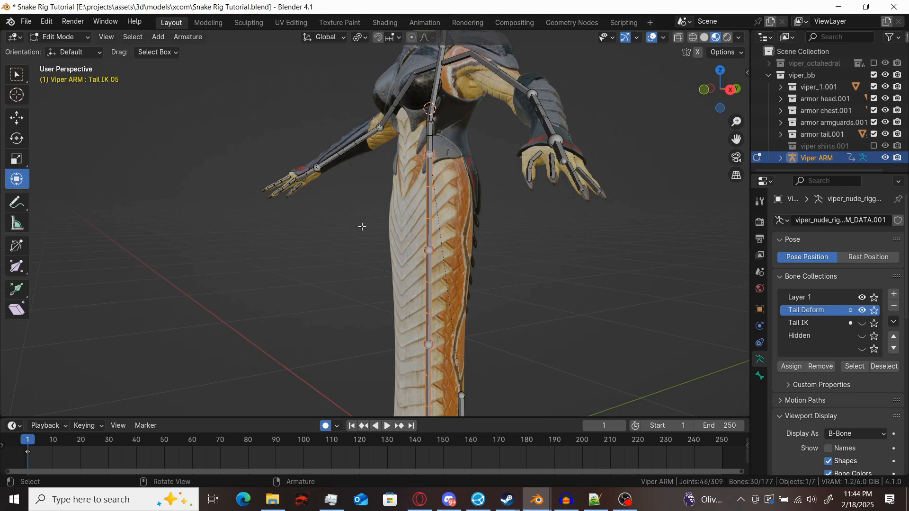
{"action": "key", "text": "b"}
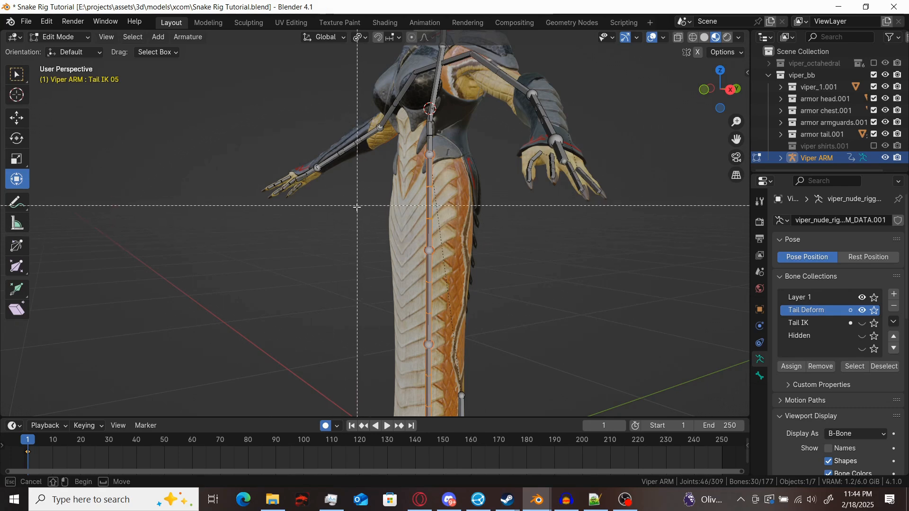
{"action": "left_click_drag", "start_coordinate": [360, 232], "coordinate": [301, 182]}
{"action": "key", "text": "b"}
{"action": "middle_click_drag", "start_coordinate": [300, 181], "coordinate": [407, 259]}
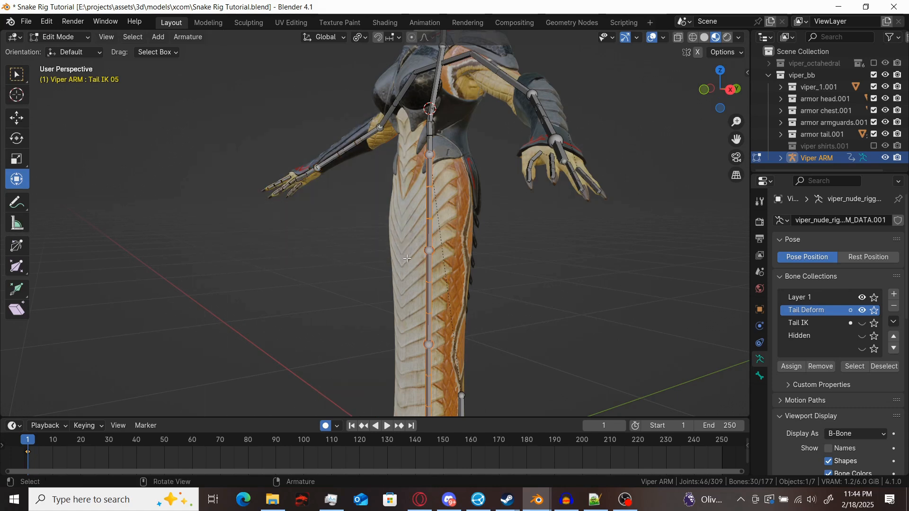
{"action": "key", "text": "b"}
{"action": "left_click_drag", "start_coordinate": [343, 216], "coordinate": [503, 119]}
{"action": "middle_click_drag", "start_coordinate": [504, 119], "coordinate": [503, 119]}
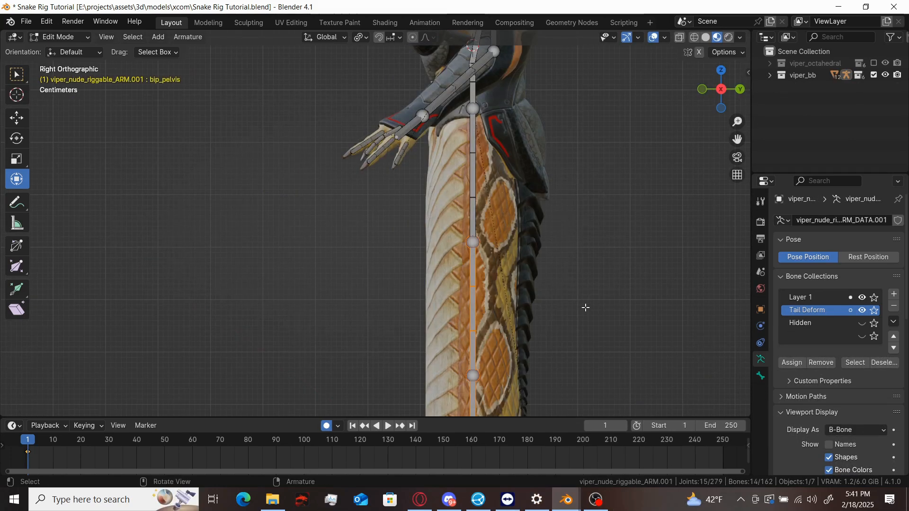
Extrude new bones from the selected tail bone joints by -0.1 m along the Y axis.
{"action": "key", "text": "g"}
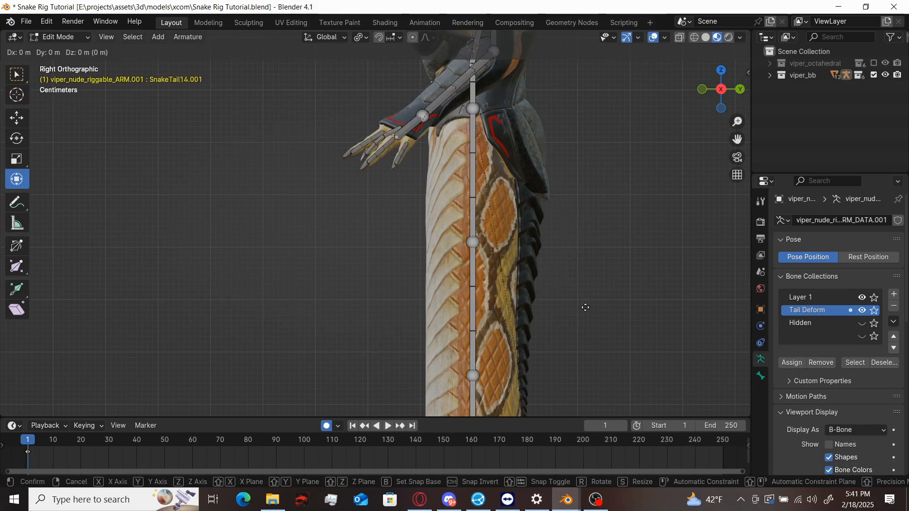
{"action": "key", "text": "y"}
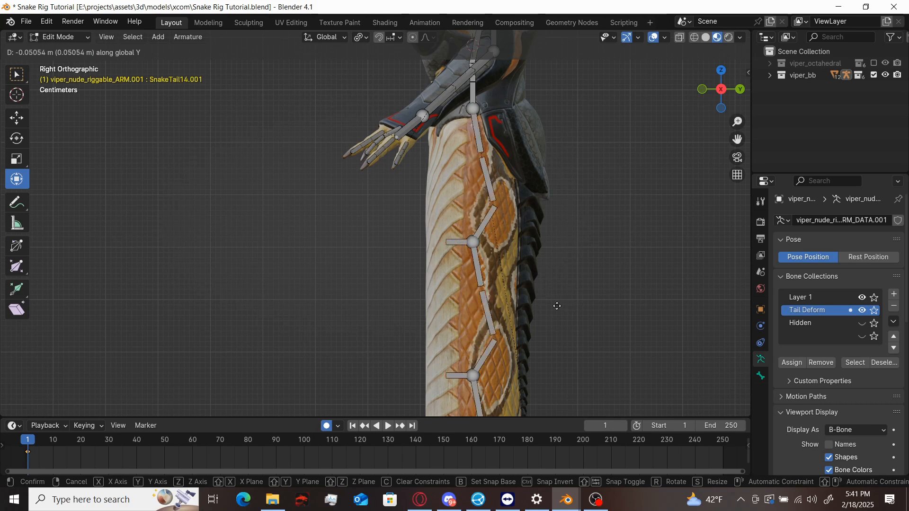
{"action": "type", "text": "-.1"}
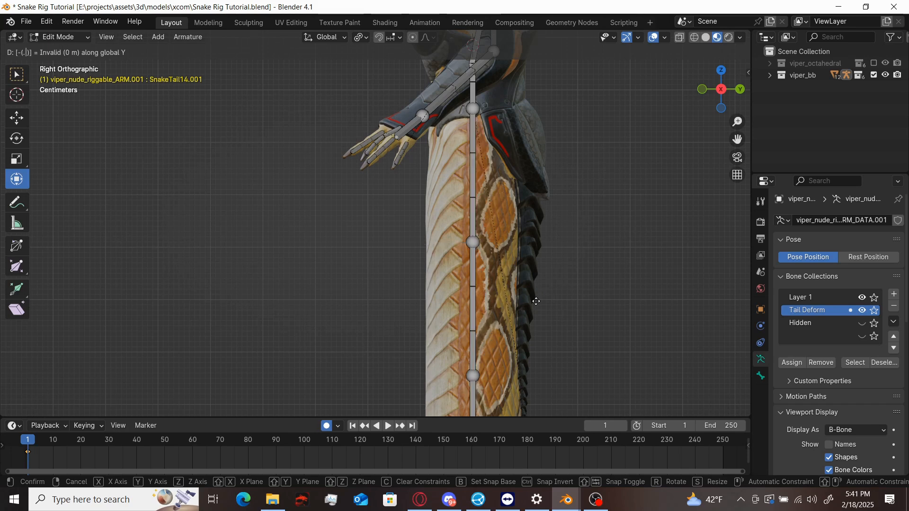
{"action": "key", "text": "Return"}
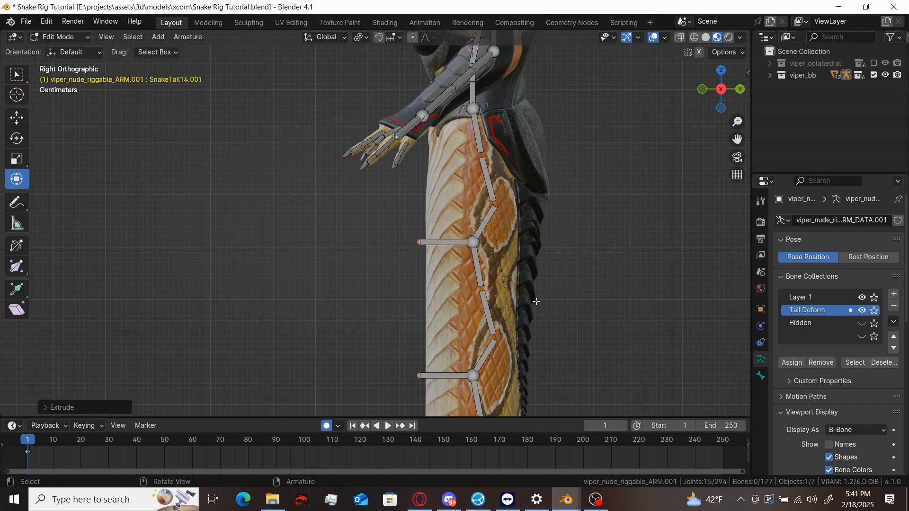
{"action": "key", "text": "alt"}
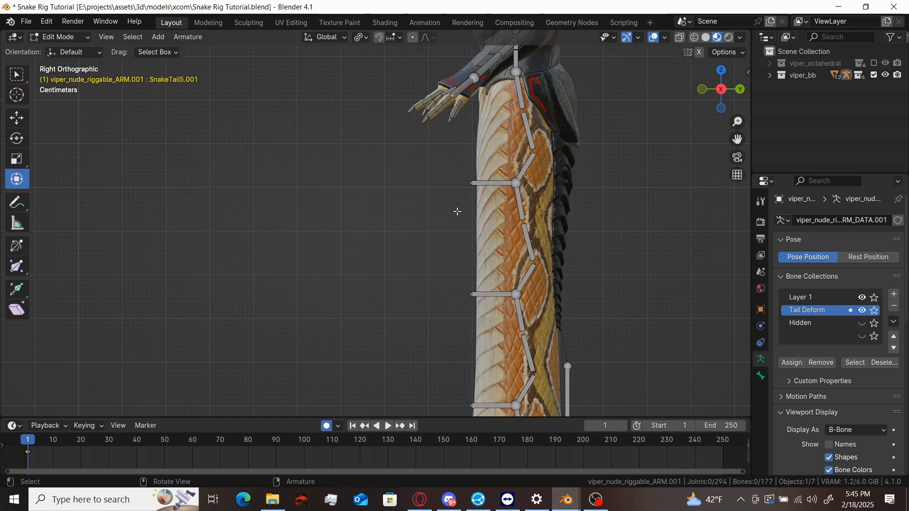
Select all the extruded horizontal bones along the front of the tail, from the uppermost down to the tip.
{"action": "left_click", "coordinate": [490, 184]}
{"action": "left_click", "coordinate": [488, 294], "text": "shift"}
{"action": "middle_click_drag", "start_coordinate": [488, 295], "coordinate": [478, 223], "text": "shift"}
{"action": "left_click", "coordinate": [474, 216], "text": "shift"}
{"action": "middle_click_drag", "start_coordinate": [476, 348], "coordinate": [473, 221], "text": "shift"}
{"action": "left_click", "coordinate": [486, 319], "text": "shift"}
{"action": "middle_click_drag", "start_coordinate": [482, 332], "coordinate": [482, 208], "text": "shift"}
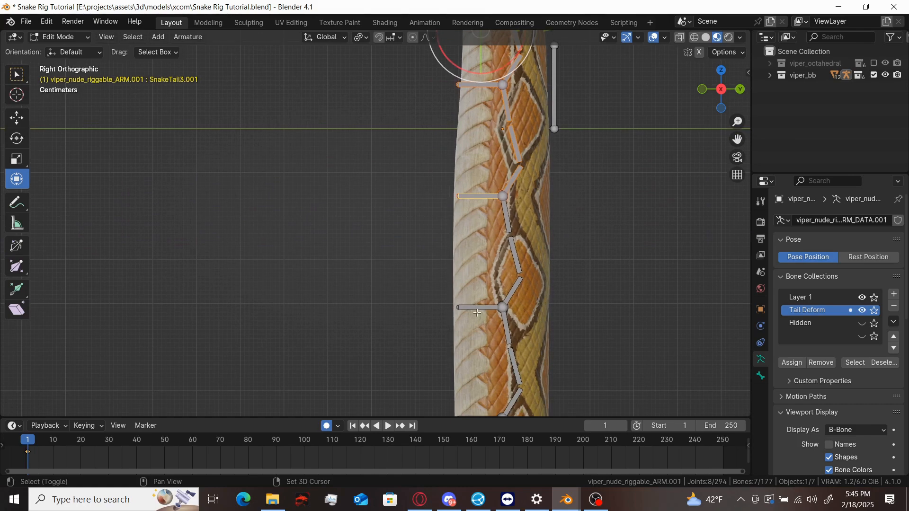
{"action": "left_click", "coordinate": [477, 313], "text": "shift"}
{"action": "middle_click_drag", "start_coordinate": [477, 313], "coordinate": [478, 225], "text": "shift"}
{"action": "left_click", "coordinate": [479, 333], "text": "shift"}
{"action": "middle_click_drag", "start_coordinate": [478, 334], "coordinate": [478, 246], "text": "shift"}
{"action": "left_click", "coordinate": [476, 353], "text": "shift"}
{"action": "middle_click_drag", "start_coordinate": [476, 352], "coordinate": [470, 217], "text": "shift"}
{"action": "left_click", "coordinate": [473, 330], "text": "shift"}
{"action": "middle_click_drag", "start_coordinate": [473, 330], "coordinate": [473, 220], "text": "shift"}
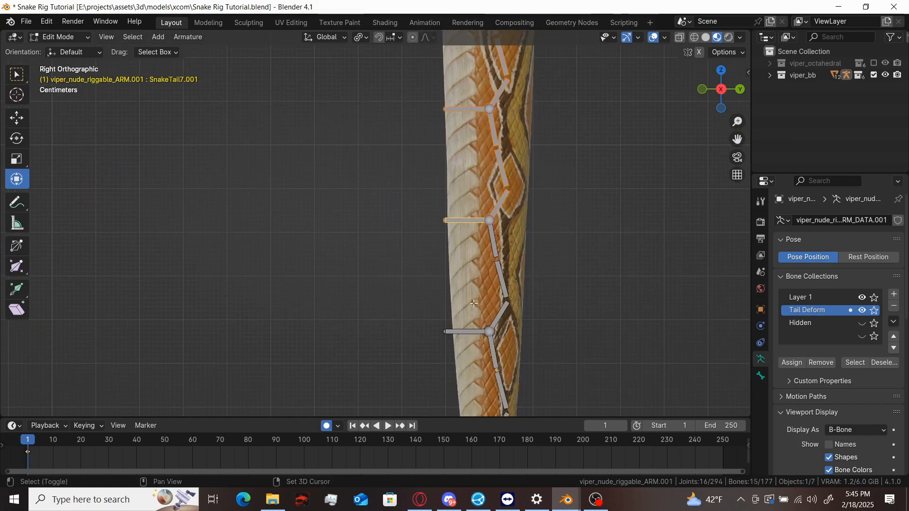
{"action": "left_click", "coordinate": [469, 329], "text": "shift"}
{"action": "middle_click_drag", "start_coordinate": [469, 328], "coordinate": [476, 201], "text": "shift"}
{"action": "left_click", "coordinate": [471, 313], "text": "shift"}
{"action": "left_click", "coordinate": [483, 315], "text": "shift"}
{"action": "middle_click_drag", "start_coordinate": [484, 315], "coordinate": [525, 245], "text": "shift"}
{"action": "left_click", "coordinate": [492, 293], "text": "shift"}
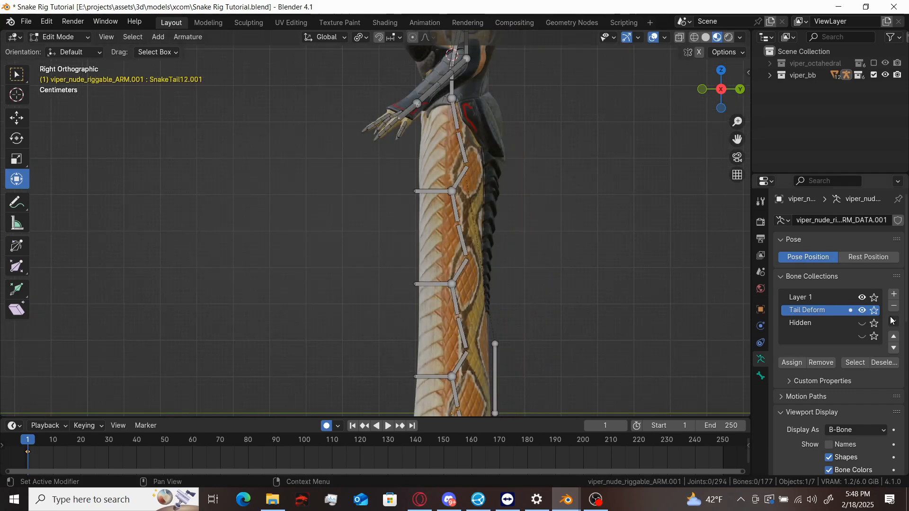
Add a new bone collection named Tail IK.
{"action": "left_click", "coordinate": [895, 295]}
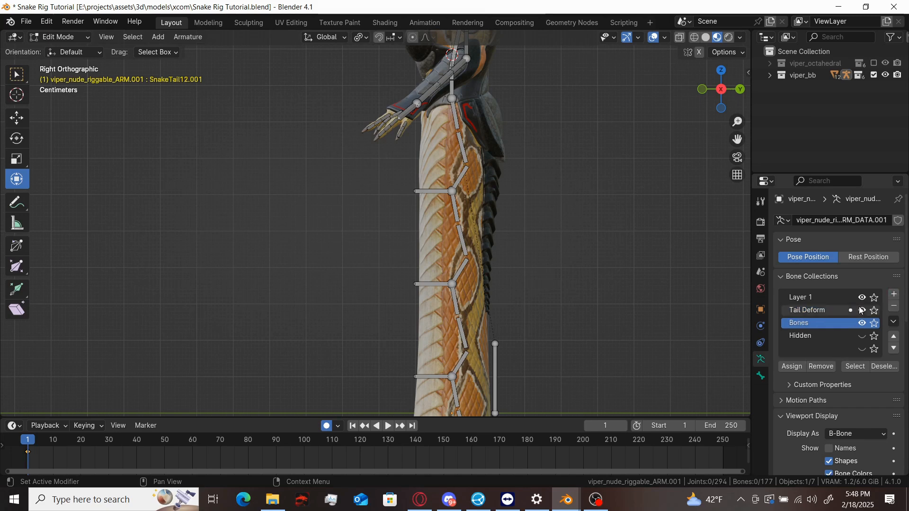
{"action": "double_click", "coordinate": [800, 323]}
{"action": "type", "text": "Tail IK"}
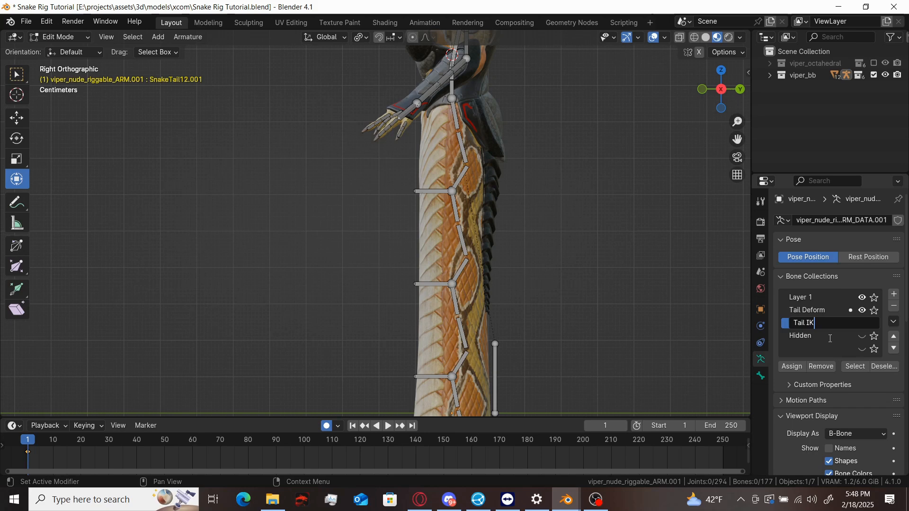
{"action": "key", "text": "Return"}
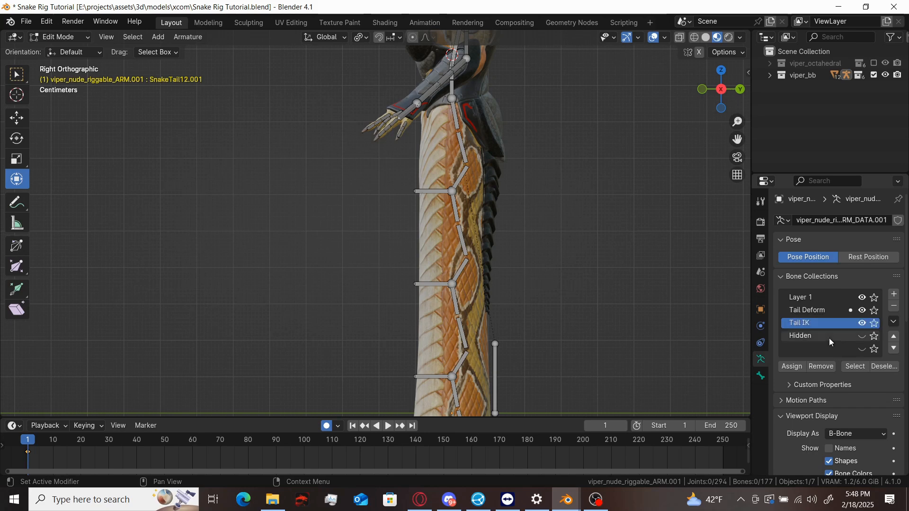
Clear the parent of the uppermost extruded horizontal tail bone and rename it Tail IK 00.
{"action": "left_click", "coordinate": [434, 195]}
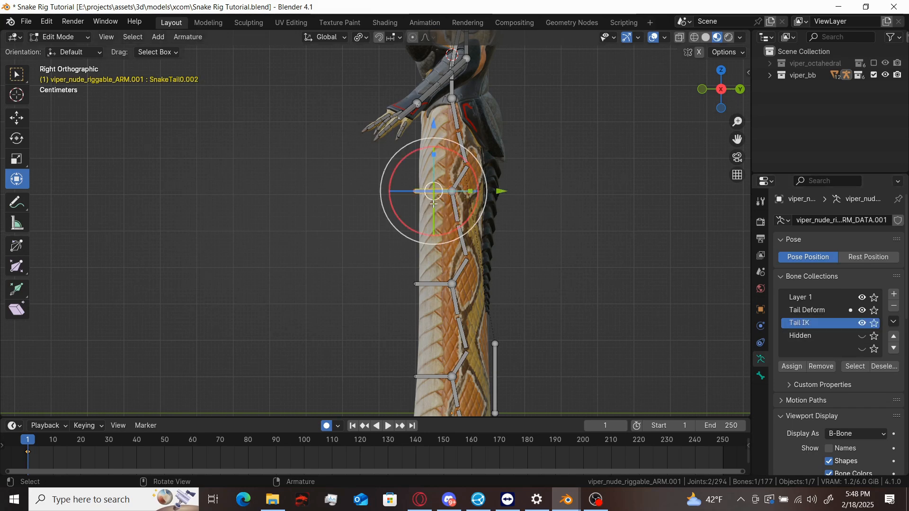
{"action": "key", "text": "alt+p"}
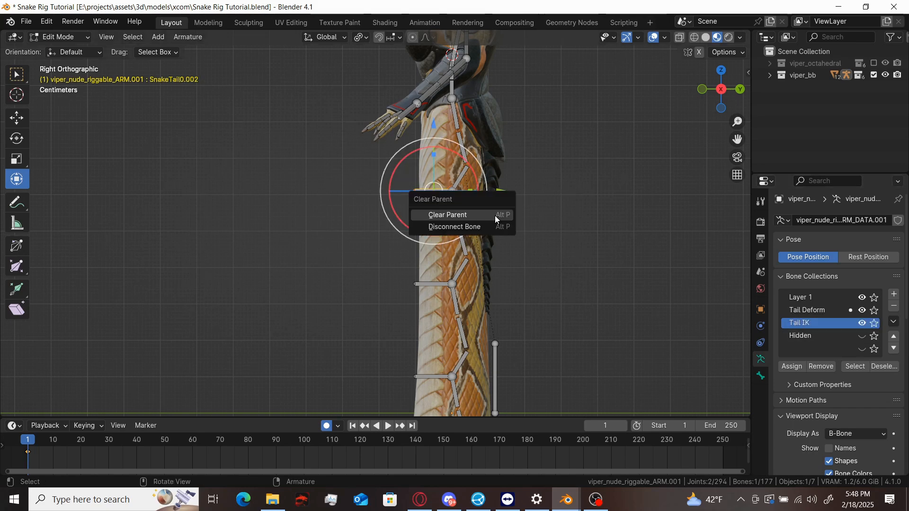
{"action": "left_click", "coordinate": [494, 216]}
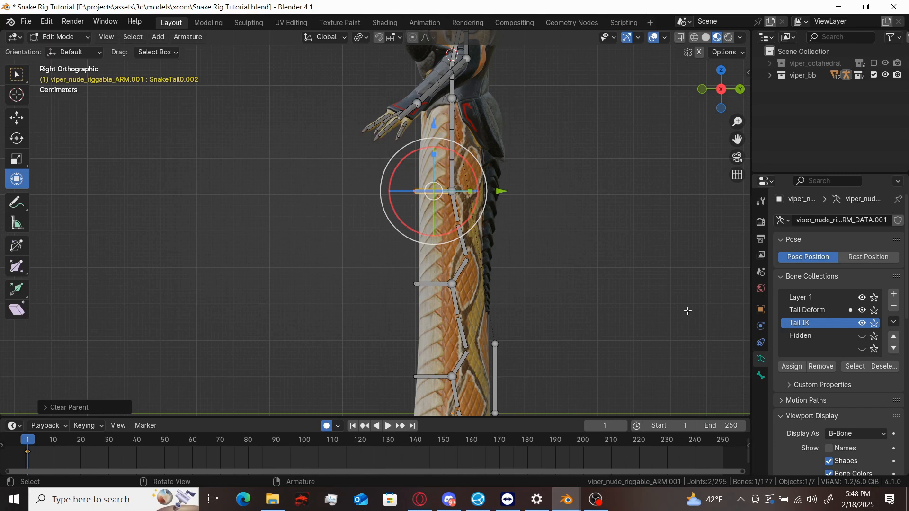
{"action": "left_click", "coordinate": [761, 376]}
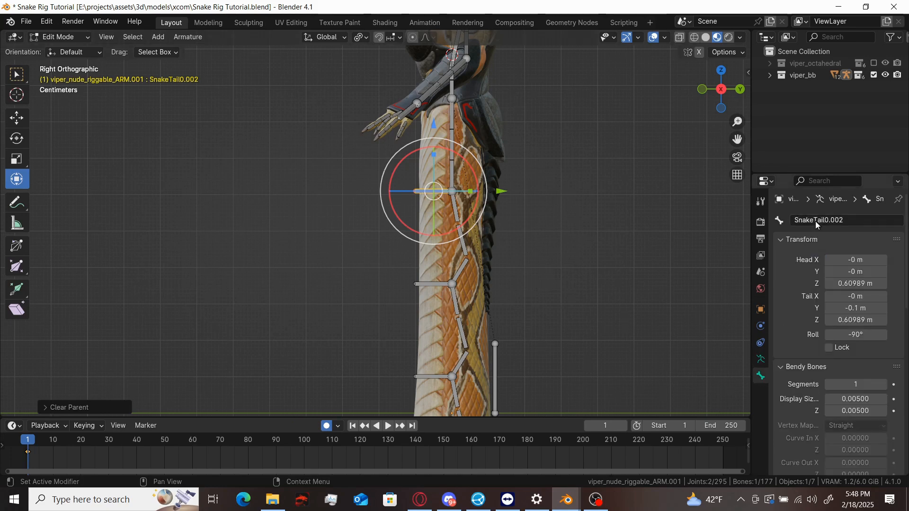
{"action": "type", "text": "Tail IK 00"}
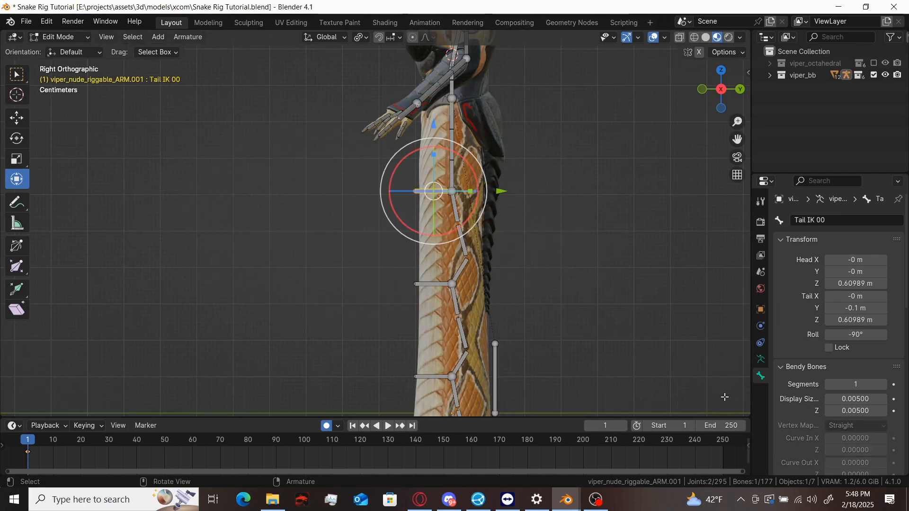
Assign the Tail IK 00 bone to the Tail IK collection and remove it from Tail Deform.
{"action": "left_click", "coordinate": [761, 359]}
{"action": "left_click", "coordinate": [786, 368]}
{"action": "left_click", "coordinate": [811, 311]}
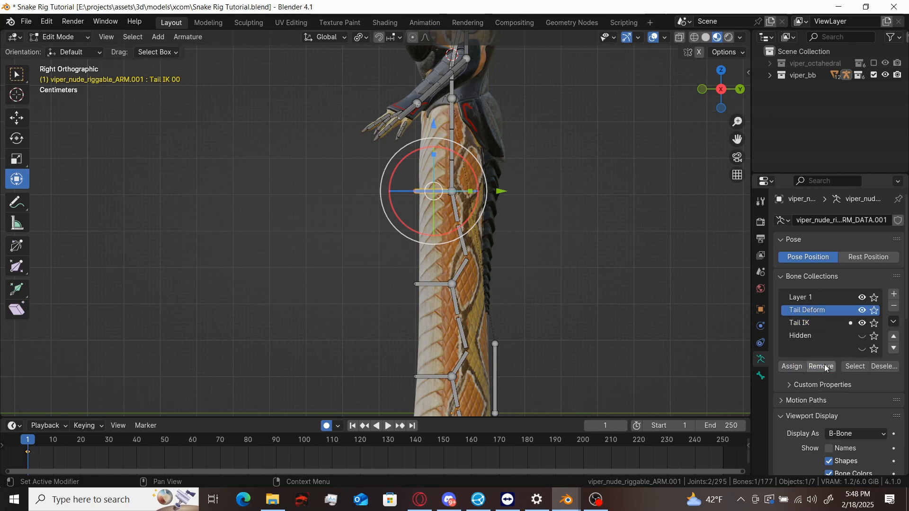
{"action": "middle_click_drag", "start_coordinate": [501, 301], "coordinate": [523, 277], "text": "shift"}
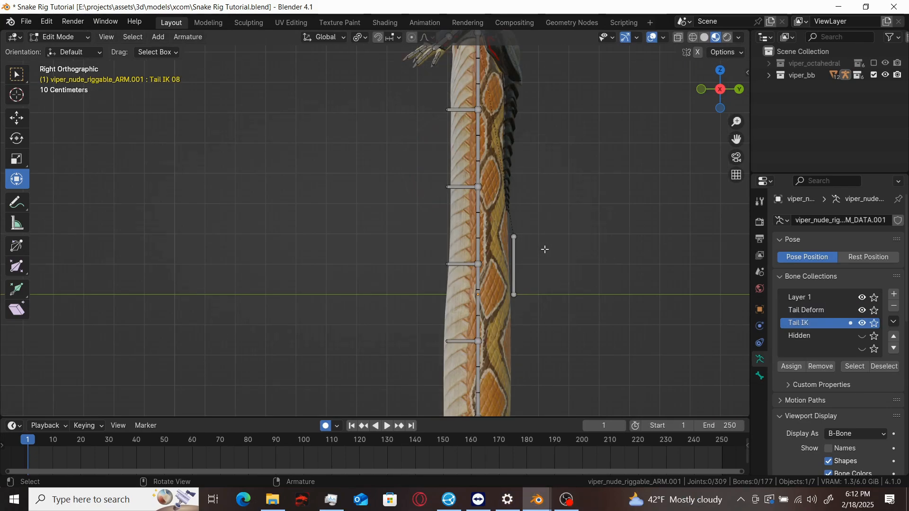
Select all bones in the Tail IK collection and parent them to the rootTransform bone.
{"action": "left_click", "coordinate": [855, 366]}
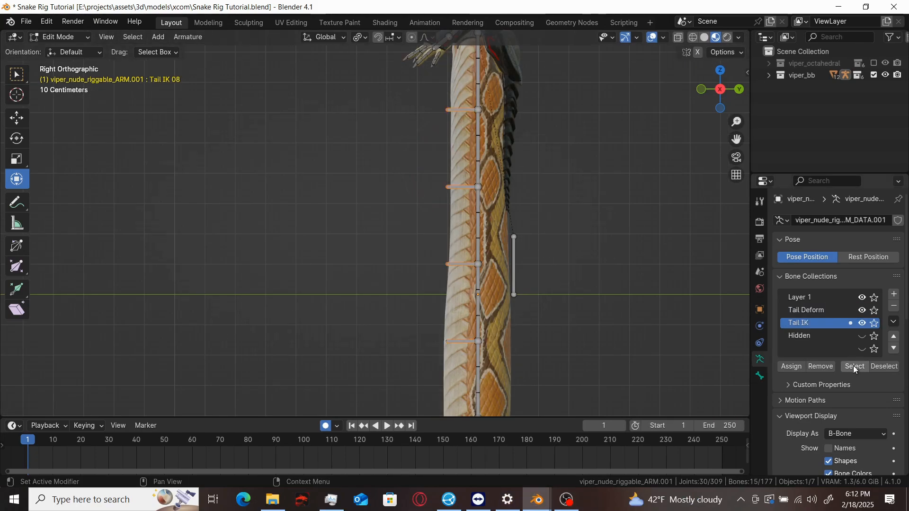
{"action": "key", "text": "ctrl+p"}
{"action": "left_click", "coordinate": [566, 269]}
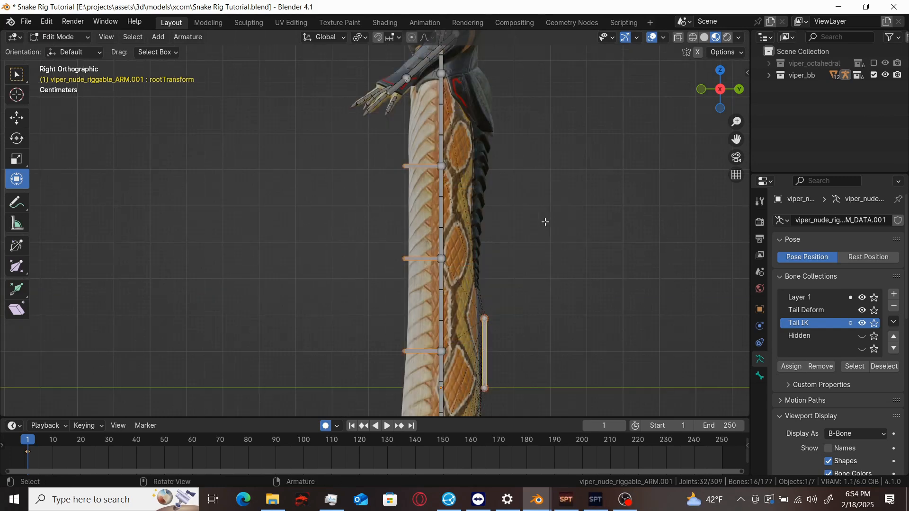
Switch to Pose Mode and add an Inverse Kinematics constraint to the SnakeTail00 bone.
{"action": "key", "text": "ctrl+Tab"}
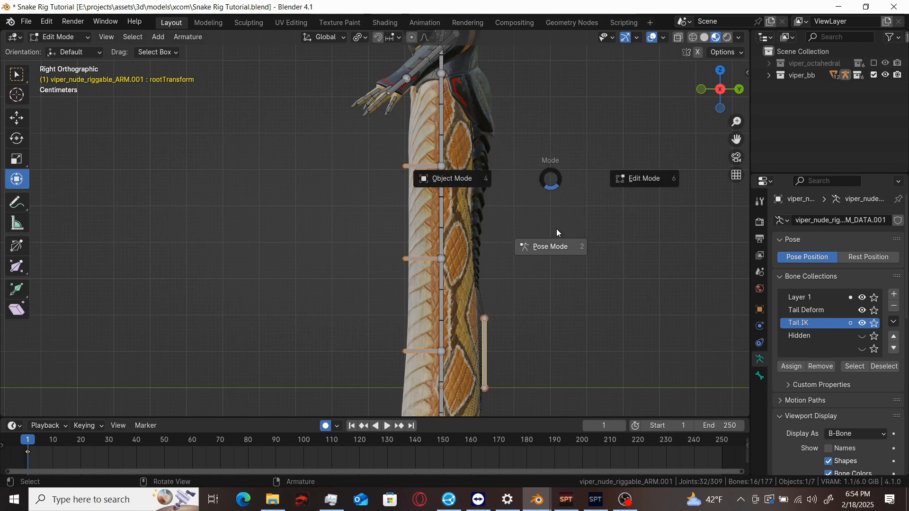
{"action": "left_click", "coordinate": [550, 242]}
{"action": "left_click", "coordinate": [442, 131]}
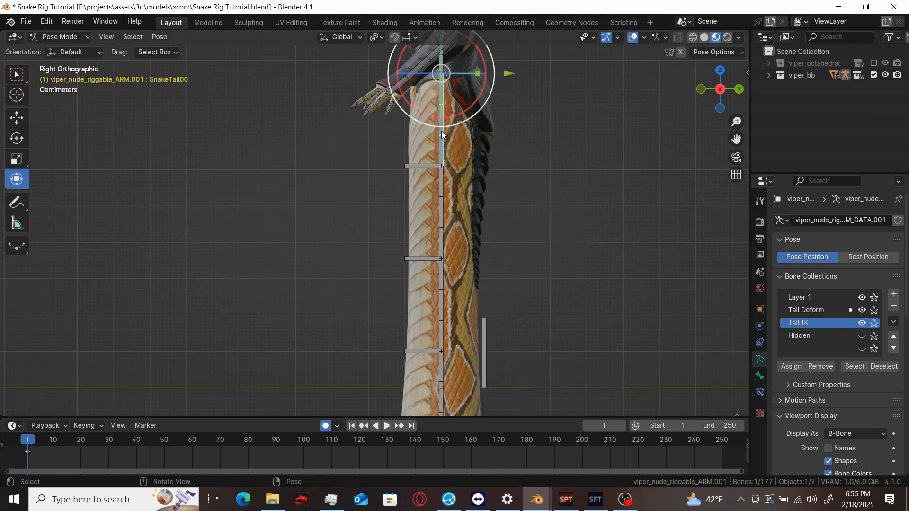
{"action": "left_click", "coordinate": [758, 392]}
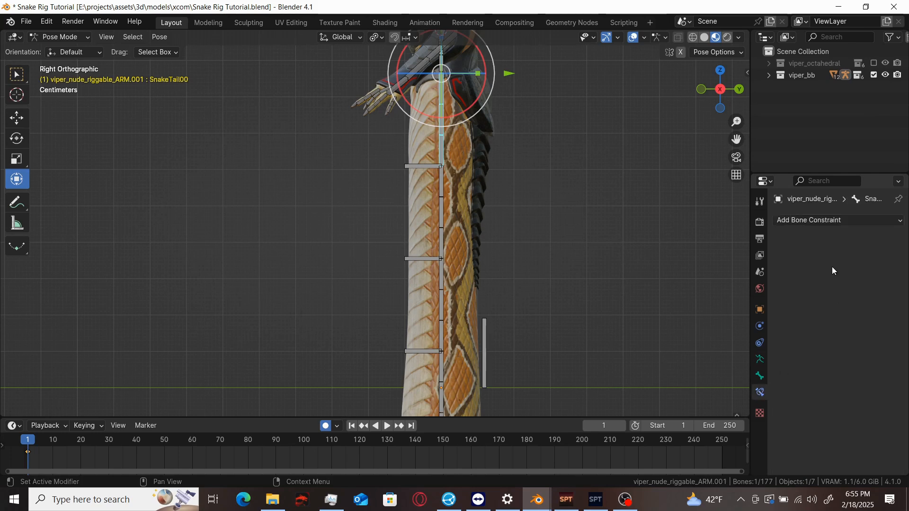
{"action": "left_click", "coordinate": [851, 219]}
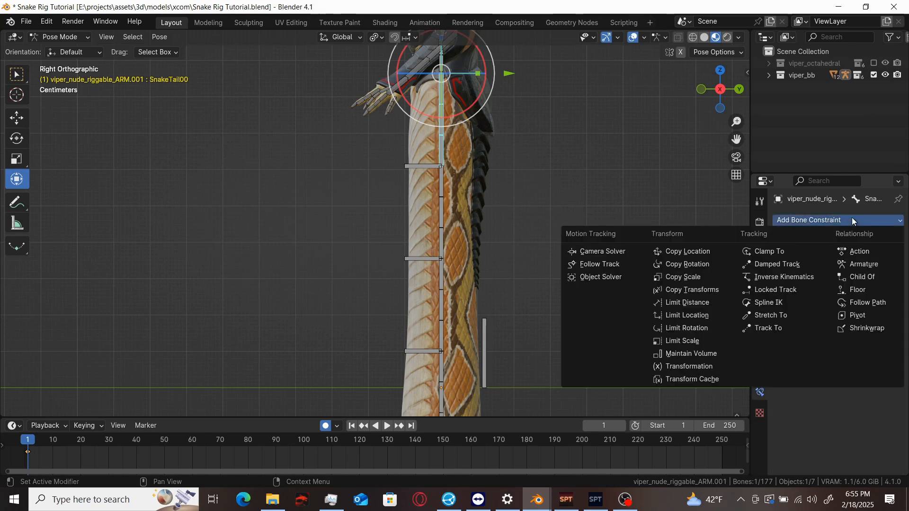
{"action": "left_click", "coordinate": [808, 278]}
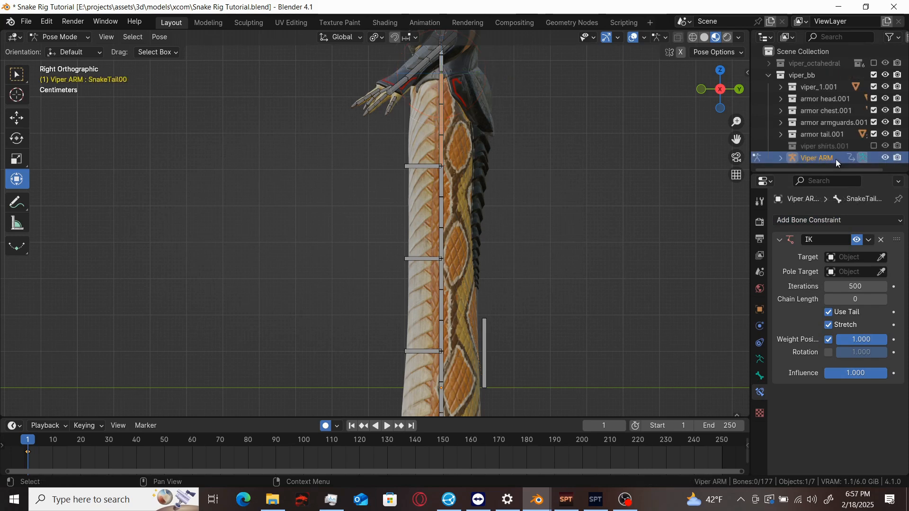
Set the IK constraint's target to Viper ARM, its bone to Tail IK 00 and the chain length to 1.
{"action": "left_click", "coordinate": [856, 257]}
{"action": "type", "text": "arm"}
{"action": "left_click", "coordinate": [843, 276]}
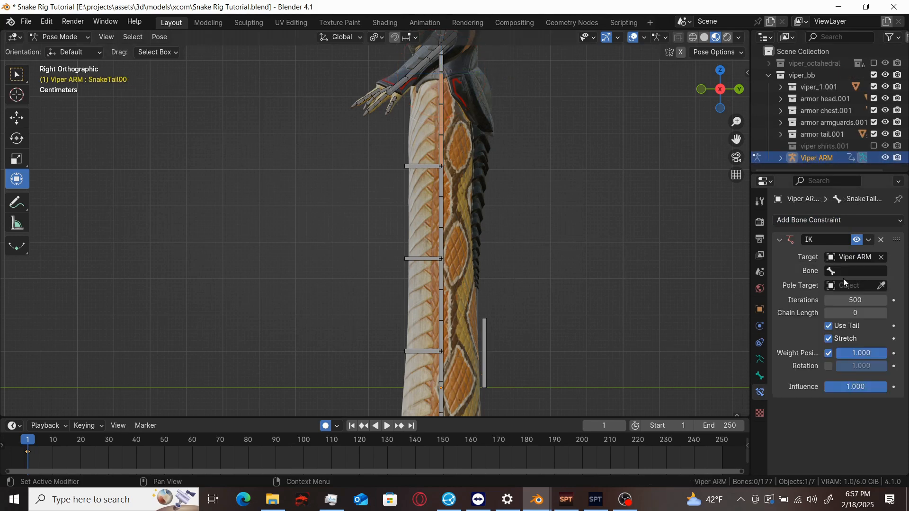
{"action": "left_click", "coordinate": [856, 269]}
{"action": "type", "text": "tail ik"}
{"action": "left_click", "coordinate": [822, 289]}
{"action": "left_click", "coordinate": [886, 315]}
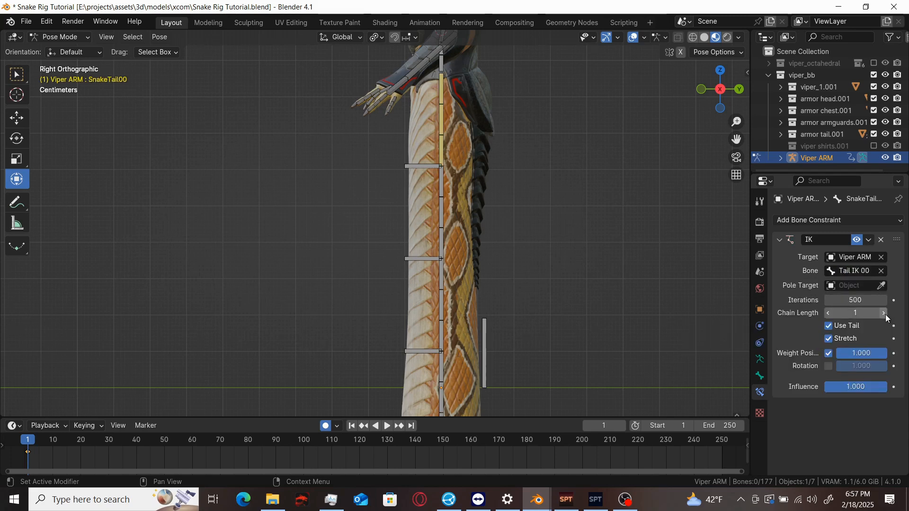
Add an IK constraint to SnakeTail 01 with Viper ARM as target and search for its tail target bone.
{"action": "left_click", "coordinate": [441, 237]}
{"action": "left_click", "coordinate": [824, 221]}
{"action": "left_click", "coordinate": [802, 276]}
{"action": "left_click", "coordinate": [852, 257]}
{"action": "type", "text": "viper"}
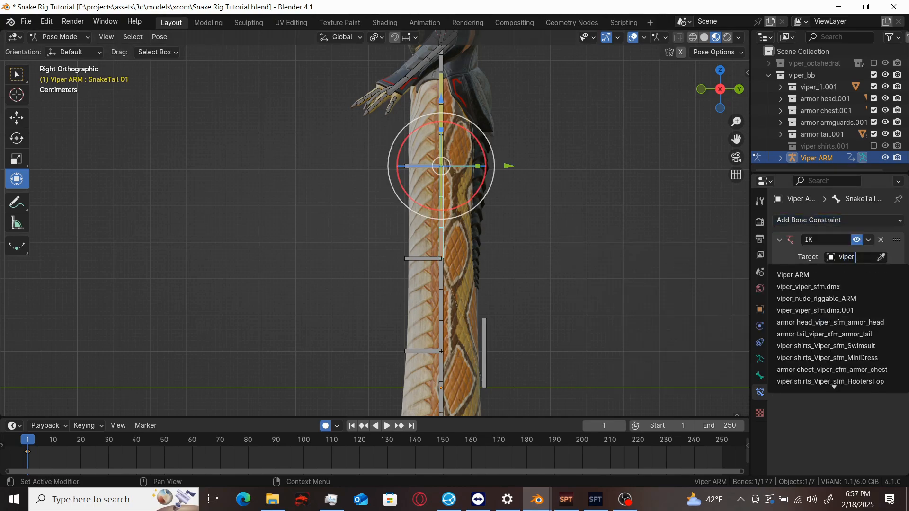
{"action": "left_click", "coordinate": [841, 275]}
{"action": "left_click", "coordinate": [862, 271]}
{"action": "type", "text": "tail"}
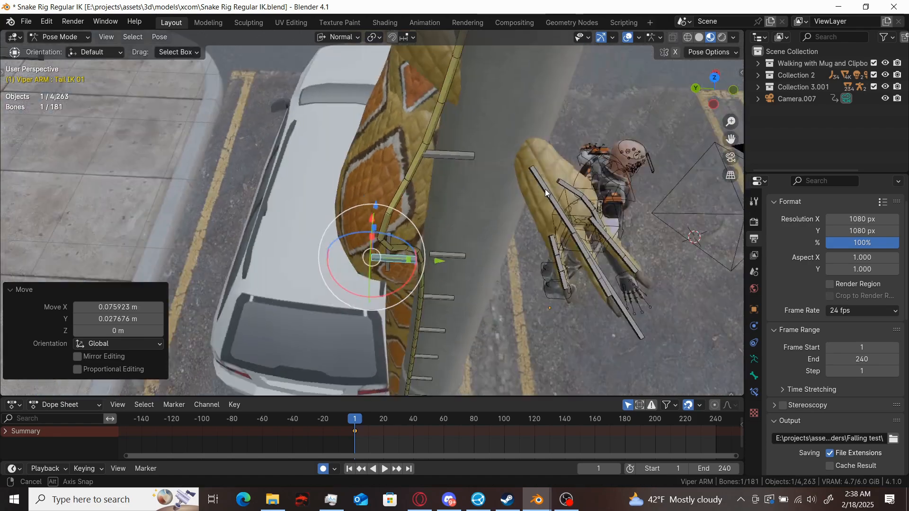
Pose the snake tail around the pole by moving successive Tail IK control bones, mostly restricted to the horizontal plane.
{"action": "middle_click_drag", "start_coordinate": [544, 189], "coordinate": [407, 109]}
{"action": "left_click", "coordinate": [370, 233]}
{"action": "key", "text": "g"}
{"action": "left_click", "coordinate": [379, 191]}
{"action": "left_click", "coordinate": [433, 313]}
{"action": "middle_click_drag", "start_coordinate": [434, 313], "coordinate": [484, 304]}
{"action": "key", "text": "g"}
{"action": "key", "text": "shift+z"}
{"action": "left_click", "coordinate": [353, 300]}
{"action": "middle_click_drag", "start_coordinate": [352, 300], "coordinate": [522, 283]}
{"action": "key", "text": "g"}
{"action": "key", "text": "shift+z"}
{"action": "left_click", "coordinate": [498, 301]}
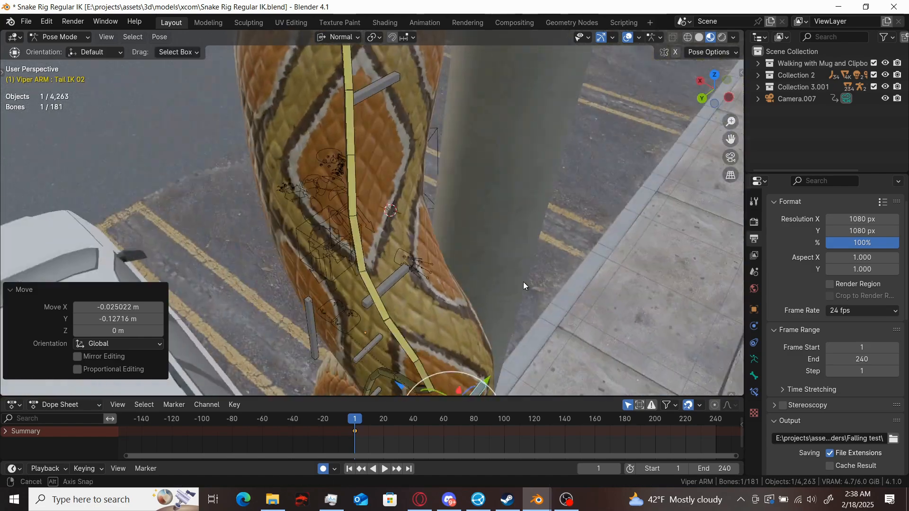
{"action": "left_click", "coordinate": [438, 285]}
{"action": "middle_click_drag", "start_coordinate": [438, 285], "coordinate": [411, 292]}
{"action": "key", "text": "g"}
{"action": "key", "text": "shift+z"}
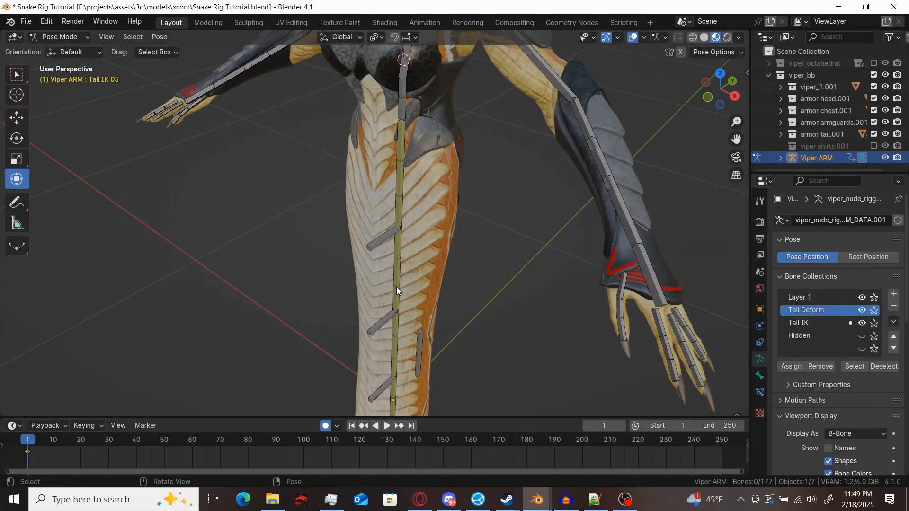
Try rotating the SnakeTail 01 bone freely and the bip_pelvis bone about the Z axis.
{"action": "left_click", "coordinate": [396, 290]}
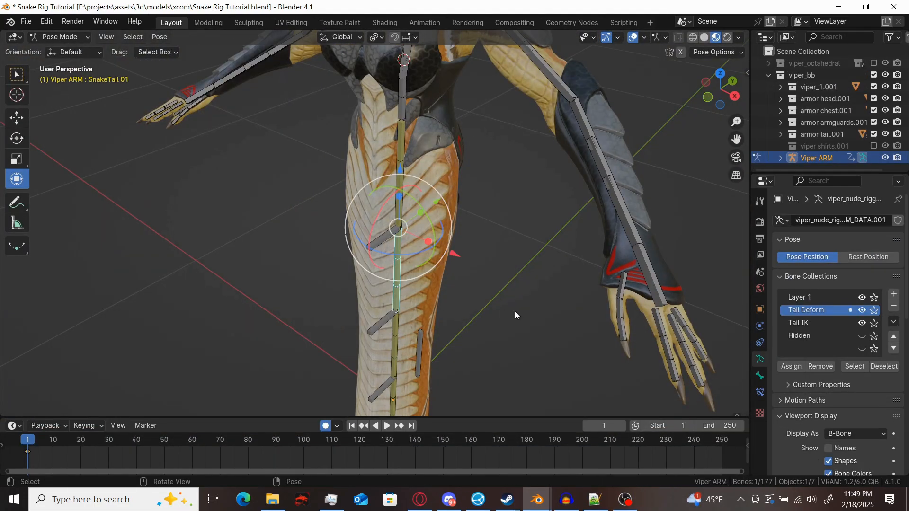
{"action": "key", "text": "r"}
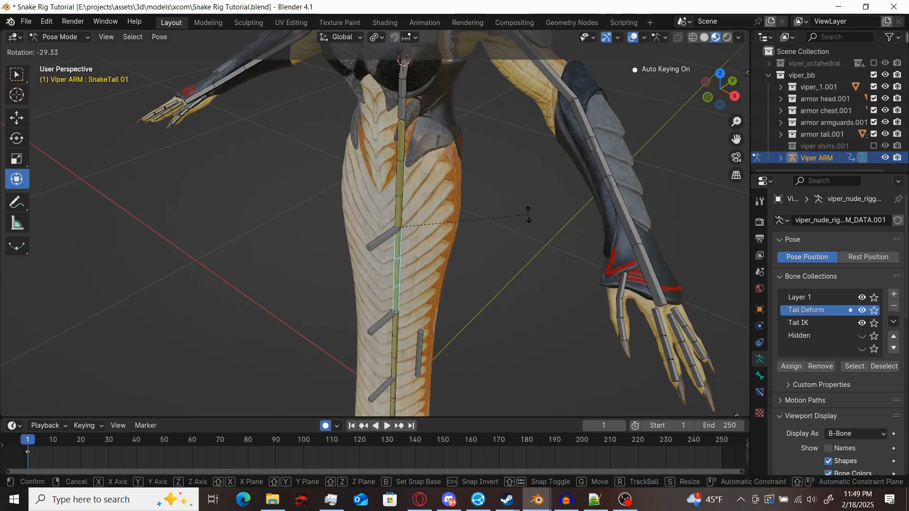
{"action": "right_click", "coordinate": [467, 140]}
{"action": "left_click", "coordinate": [403, 106]}
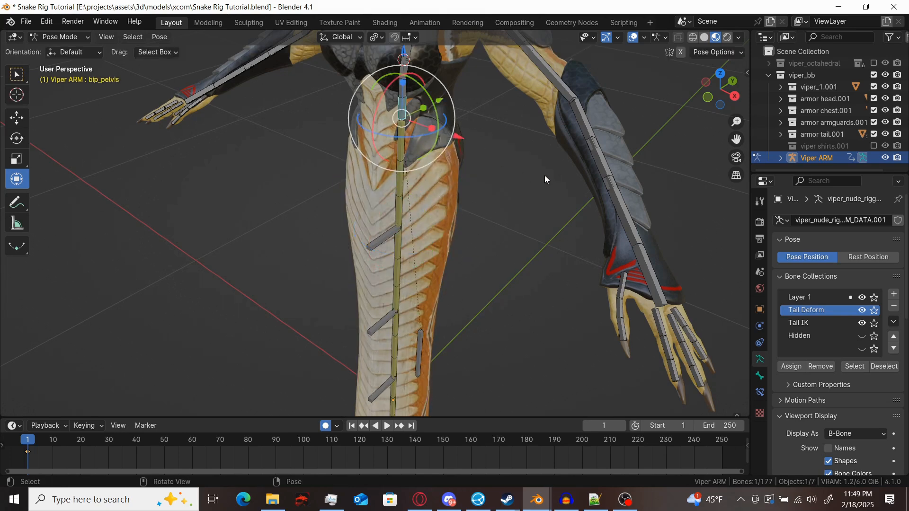
{"action": "key", "text": "r"}
{"action": "key", "text": "z"}
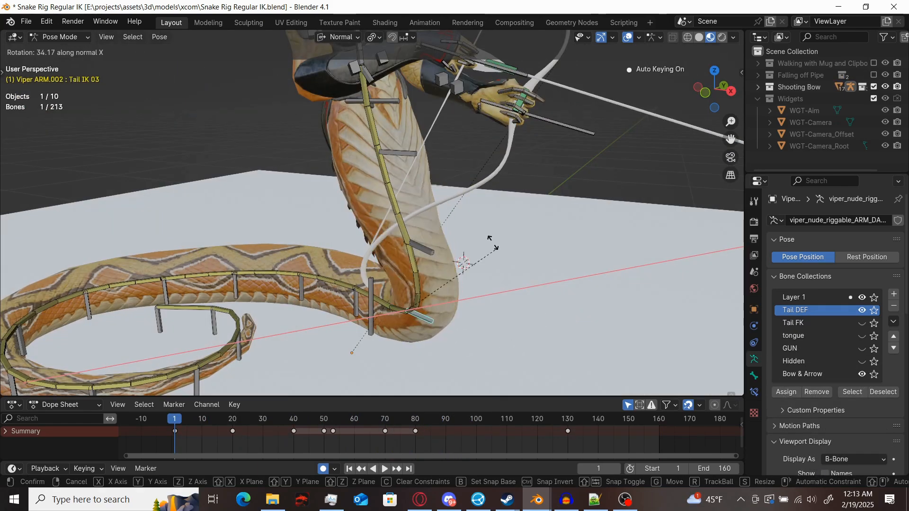
Try rotating the Tail IK 03 control about its X axis and the bip_pelvis bone about the global Z axis.
{"action": "left_click", "coordinate": [493, 243]}
{"action": "left_click", "coordinate": [383, 89]}
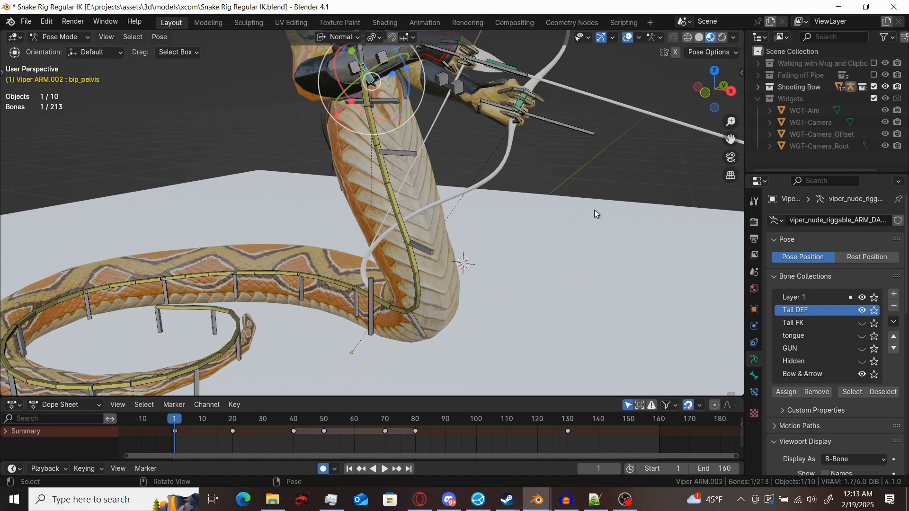
{"action": "key", "text": "r"}
{"action": "key", "text": "z"}
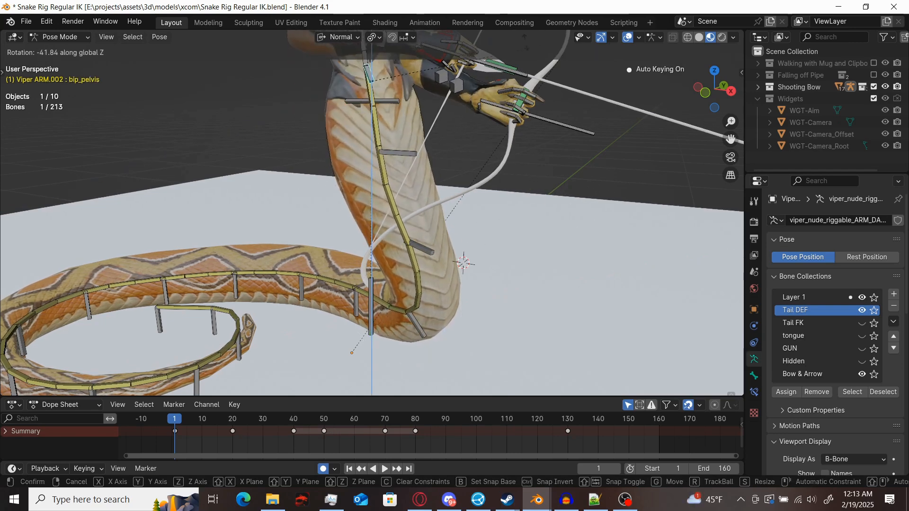
{"action": "right_click", "coordinate": [525, 373]}
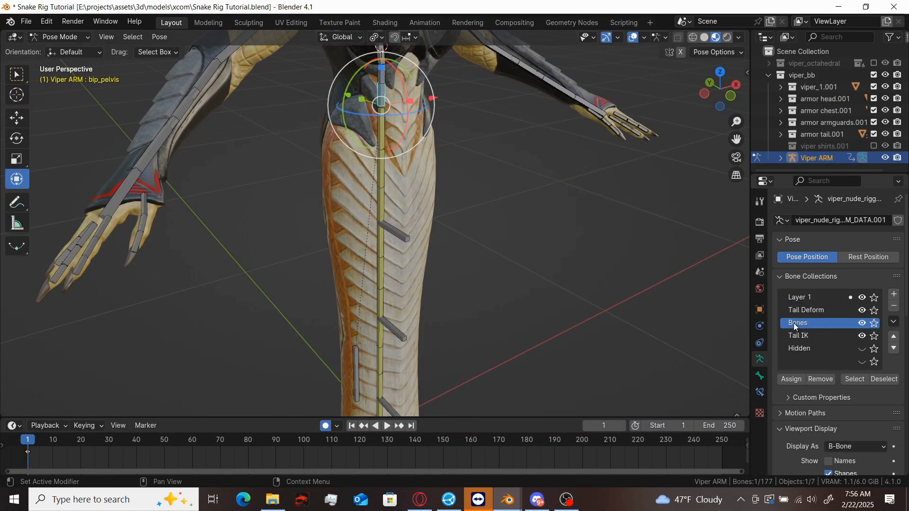
Rename the new bone collection Tail Pole Targets and switch the armature to Edit Mode.
{"action": "double_click", "coordinate": [794, 322]}
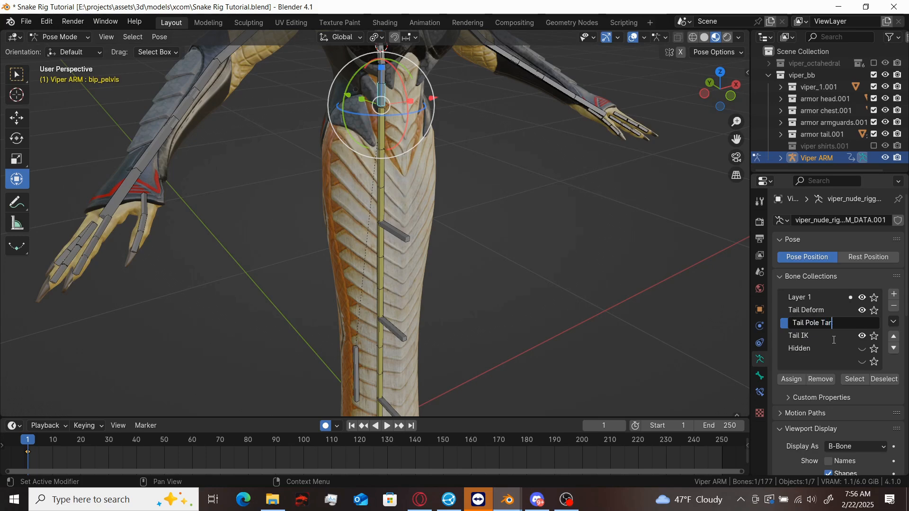
{"action": "key", "text": "Return"}
{"action": "key", "text": "ctrl+Tab"}
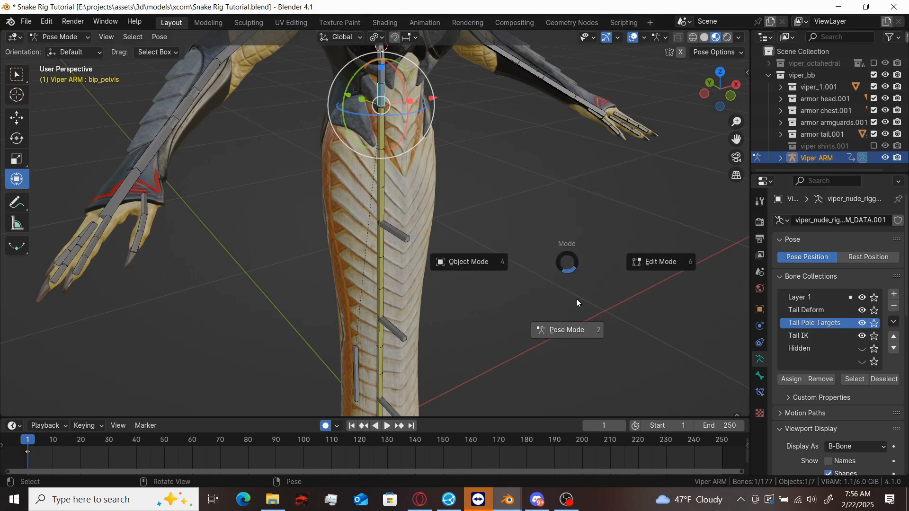
{"action": "left_click", "coordinate": [655, 262]}
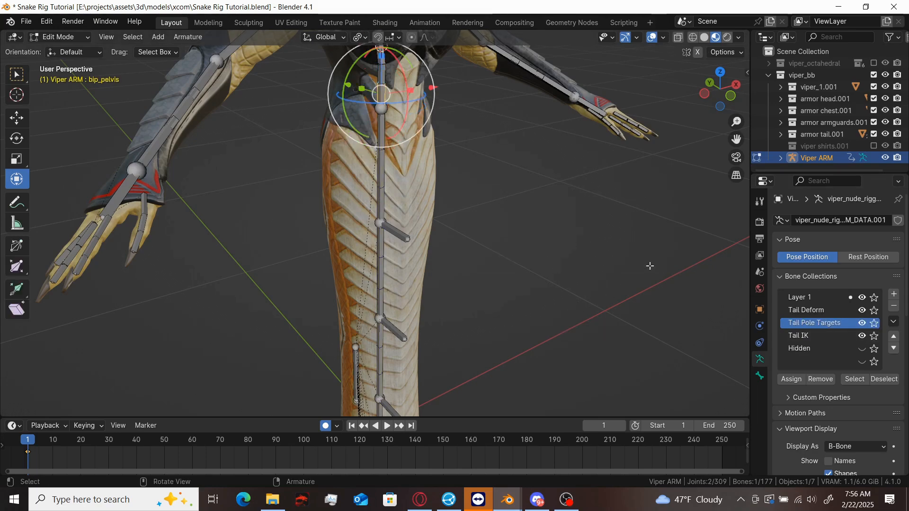
In the right side view, box-select the outer tips of all Tail IK bones down to the tail's end.
{"action": "key", "text": "KP_3"}
{"action": "scroll", "coordinate": [356, 360], "scroll_direction": "up", "scroll_amount": 2}
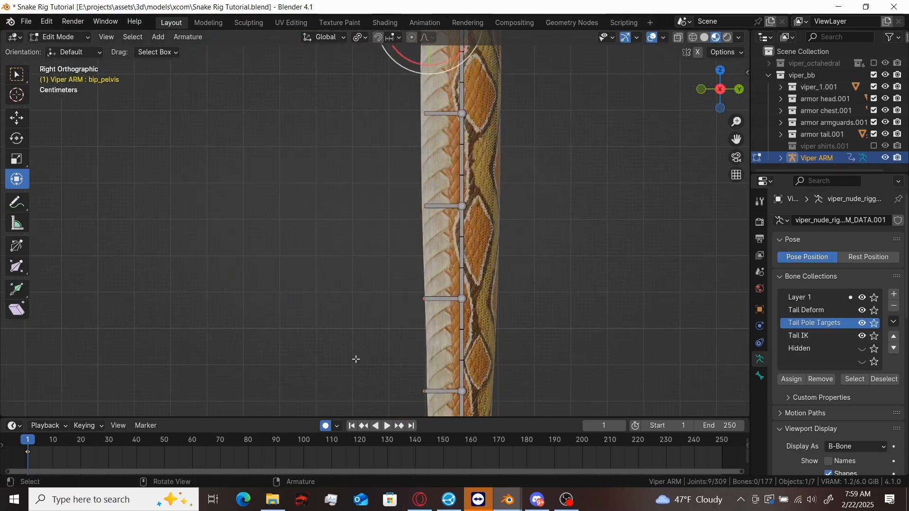
{"action": "scroll", "coordinate": [356, 359], "scroll_direction": "down", "scroll_amount": 3}
{"action": "middle_click_drag", "start_coordinate": [356, 360], "coordinate": [357, 173], "text": "shift"}
{"action": "key", "text": "b"}
{"action": "left_click_drag", "start_coordinate": [377, 120], "coordinate": [412, 409]}
{"action": "middle_click_drag", "start_coordinate": [411, 408], "coordinate": [397, 214], "text": "shift"}
{"action": "scroll", "coordinate": [396, 214], "scroll_direction": "up", "scroll_amount": 3}
{"action": "key", "text": "b"}
{"action": "left_click_drag", "start_coordinate": [362, 156], "coordinate": [419, 390]}
Extrude bones from the selected Tail IK tips by -0.1 m along the Y axis and select all the new bones.
{"action": "key", "text": "g"}
{"action": "key", "text": "y"}
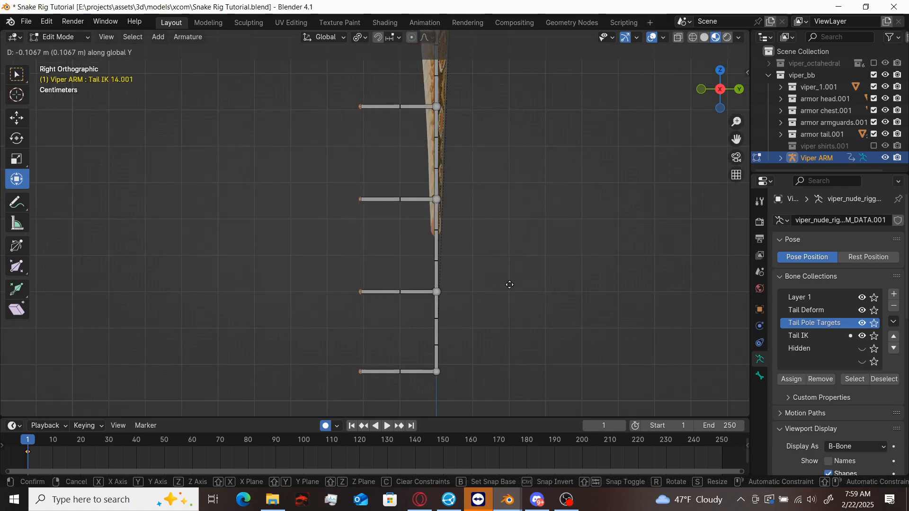
{"action": "type", "text": "-.1"}
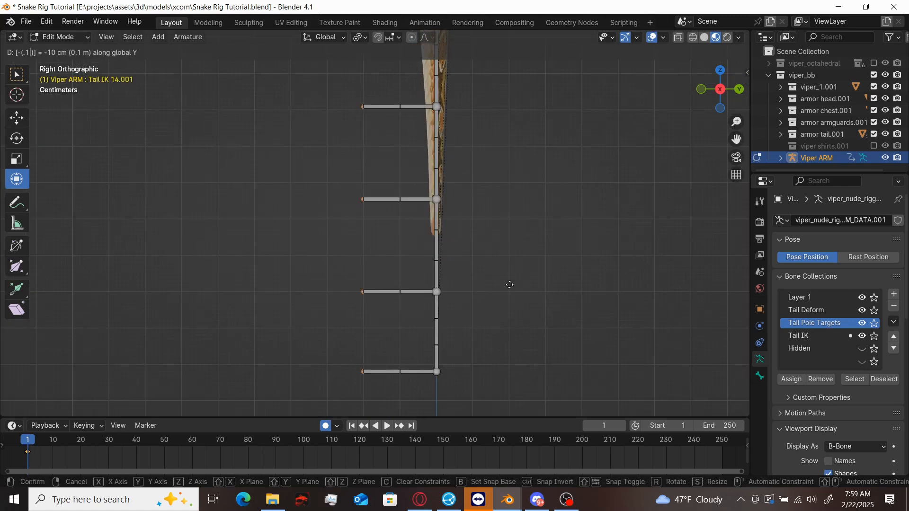
{"action": "key", "text": "Return"}
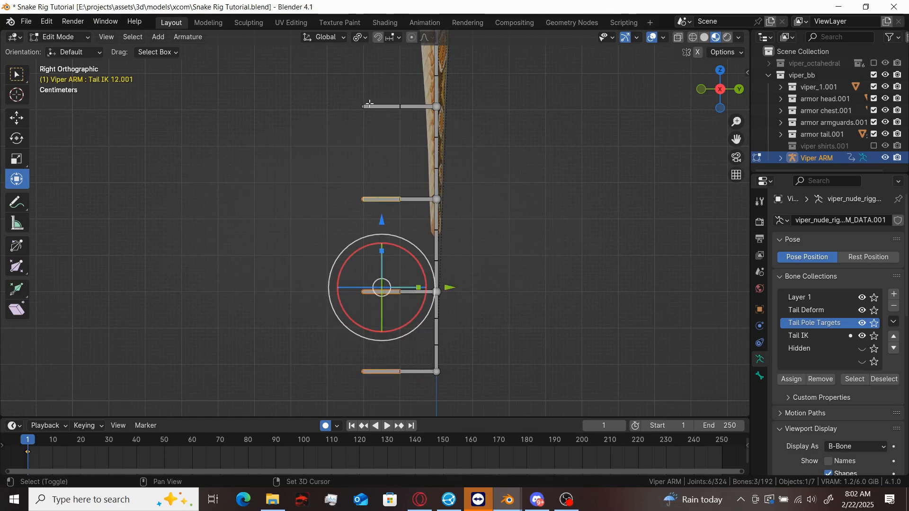
{"action": "middle_click_drag", "start_coordinate": [374, 43], "coordinate": [319, 199], "text": "shift"}
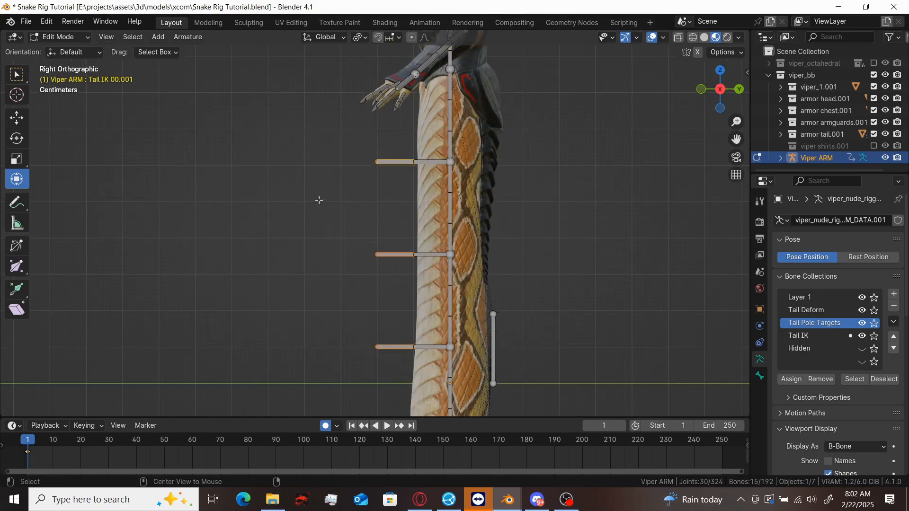
Disconnect the extruded bones from their parents and move them from the Tail IK collection into Tail Pole Targets.
{"action": "key", "text": "alt+p"}
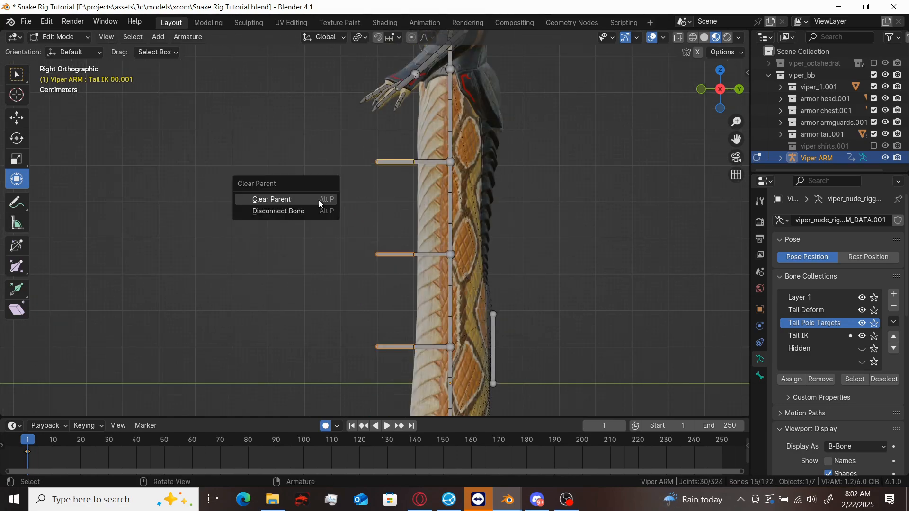
{"action": "left_click", "coordinate": [287, 215]}
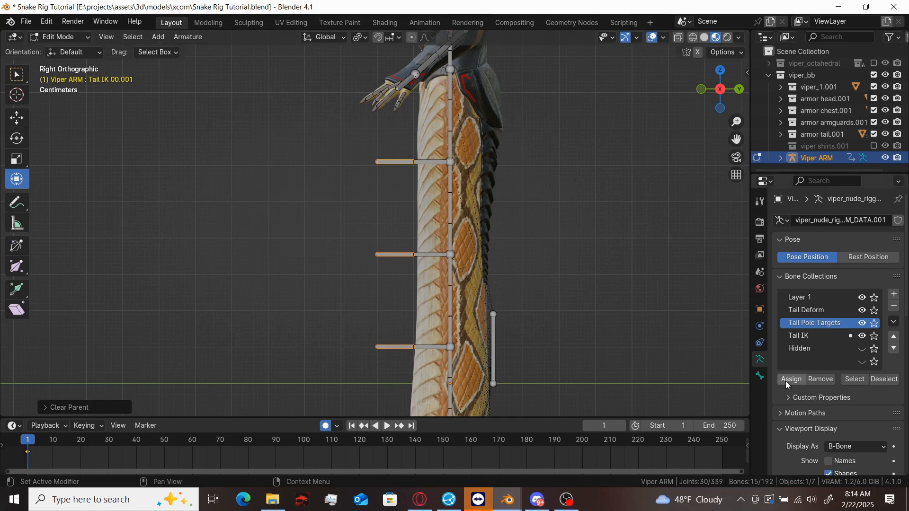
{"action": "left_click", "coordinate": [805, 336]}
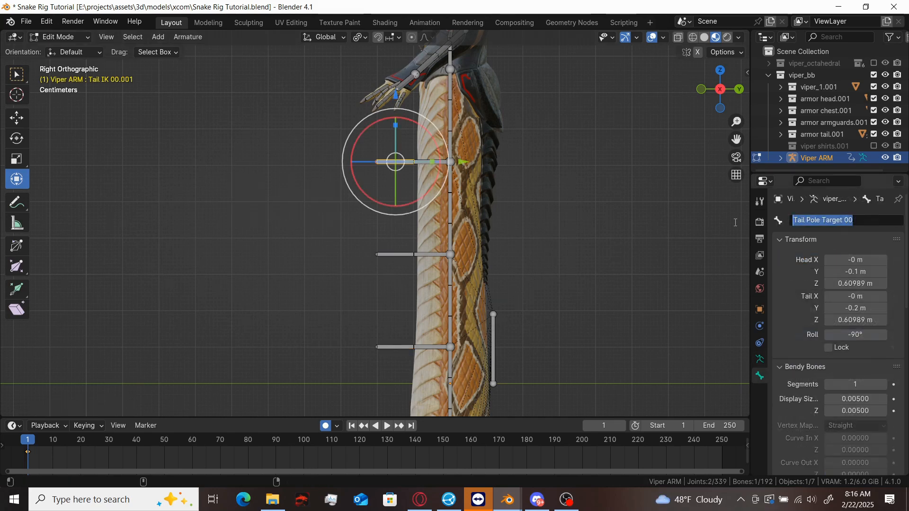
Rename the two uppermost pole target bones Tail IK Pole Target 00 and Tail IK Pole Target 01.
{"action": "type", "text": "Tail IK Pole Target"}
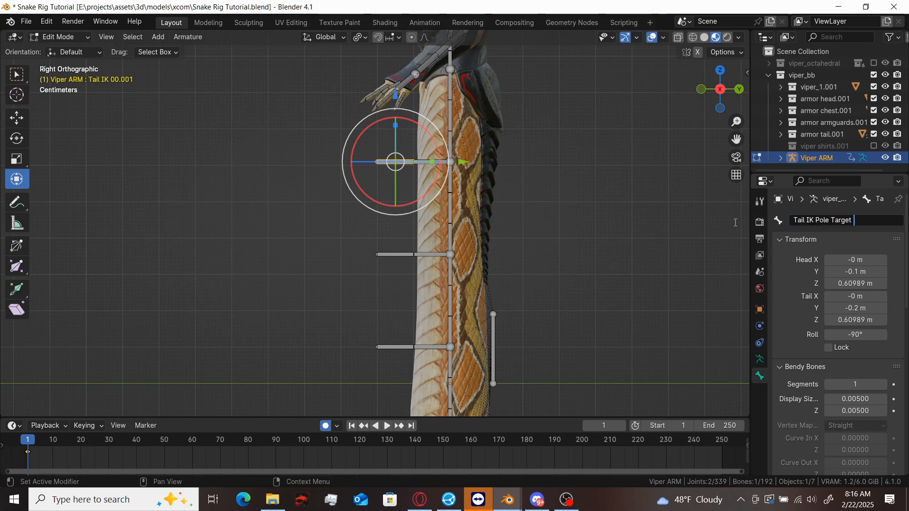
{"action": "key", "text": "Return"}
{"action": "left_click", "coordinate": [383, 247]}
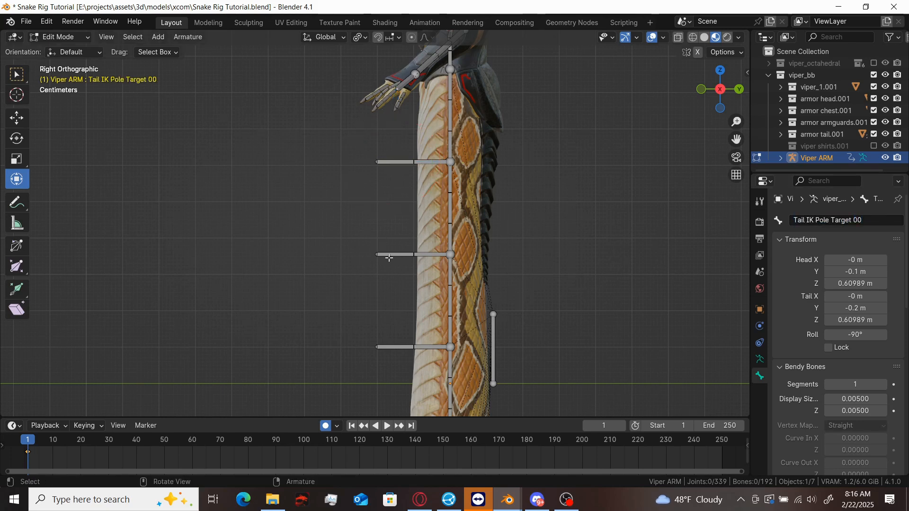
{"action": "left_click", "coordinate": [392, 256]}
{"action": "double_click", "coordinate": [838, 223]}
{"action": "type", "text": "Tail IK Pole Target"}
{"action": "type", "text": "01"}
{"action": "key", "text": "Return"}
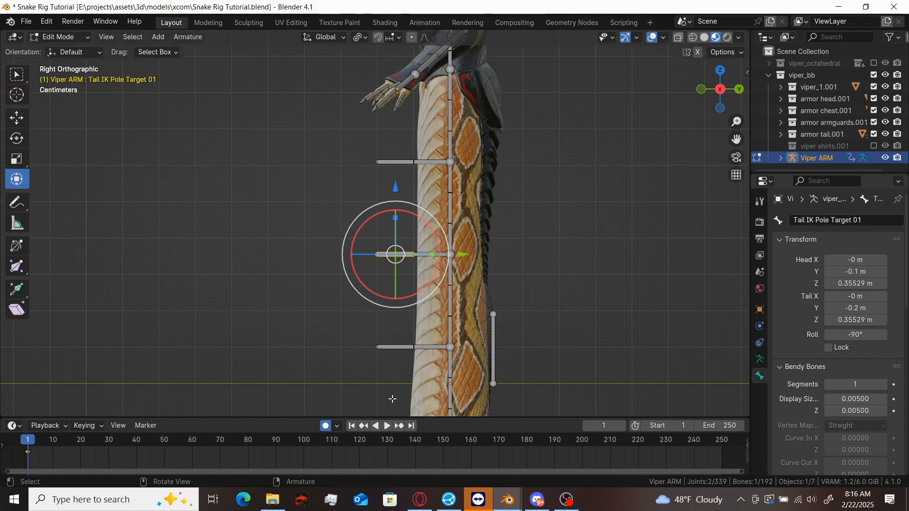
Rename the third pole target bone down the tail Tail IK Pole Target 02.
{"action": "left_click", "coordinate": [387, 350]}
{"action": "double_click", "coordinate": [847, 221]}
{"action": "type", "text": "Tail IK Pole Target"}
{"action": "type", "text": "02"}
{"action": "key", "text": "Return"}
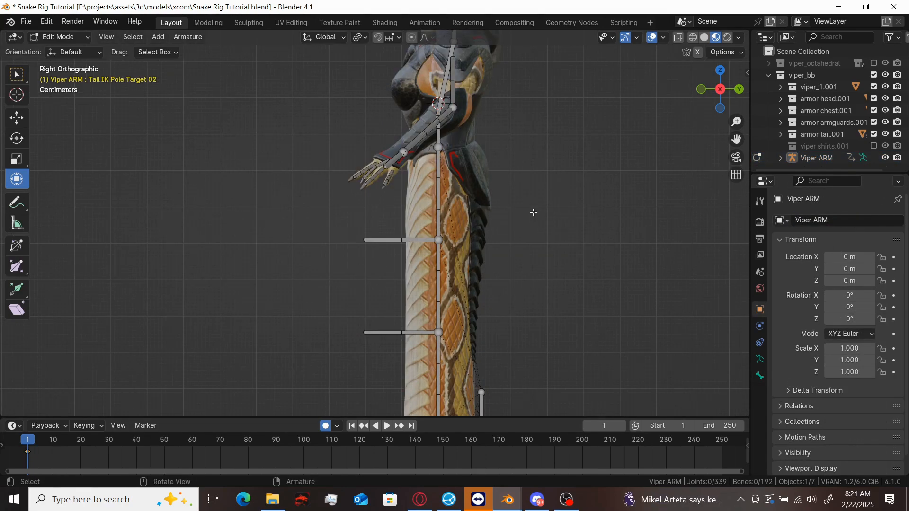
In Pose Mode, set SnakeTail 00's IK pole target to Viper ARM, bone Tail IK Pole Target 00, and edit its pole angle.
{"action": "key", "text": "ctrl+Tab"}
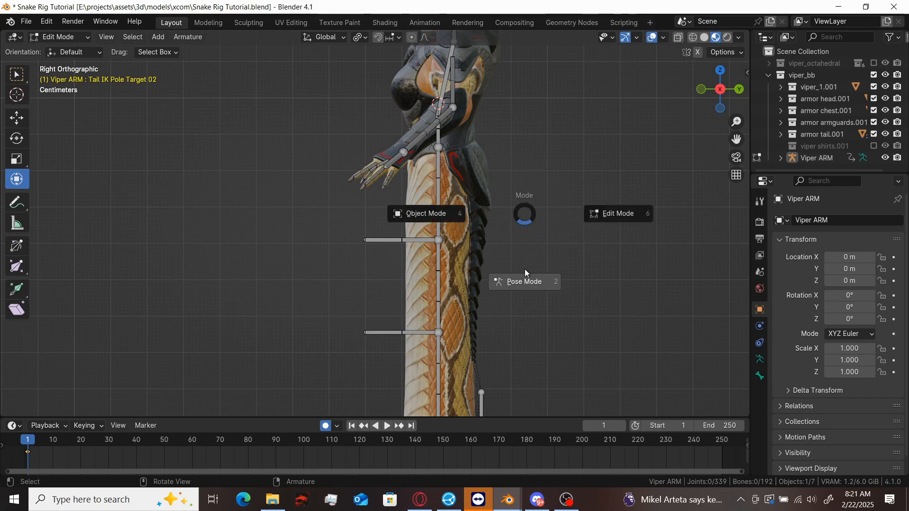
{"action": "left_click", "coordinate": [525, 269]}
{"action": "left_click", "coordinate": [434, 195]}
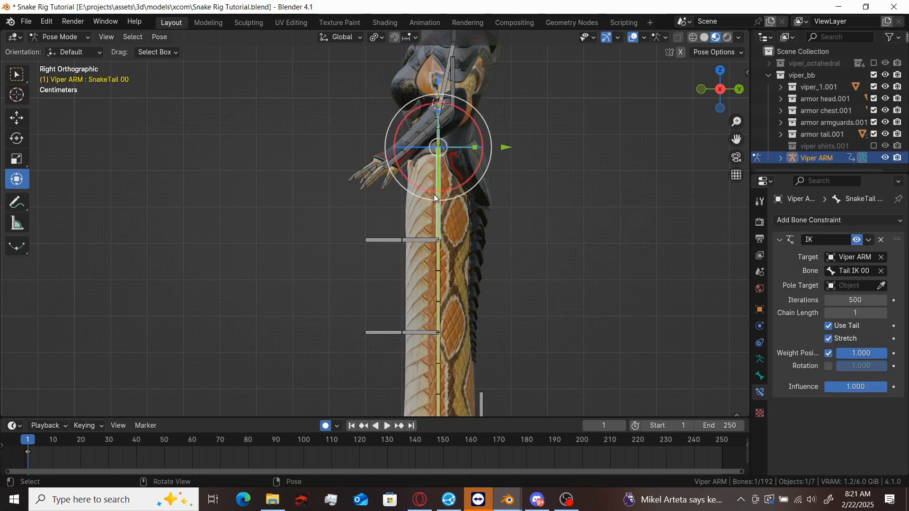
{"action": "left_click", "coordinate": [844, 286]}
{"action": "type", "text": "vi"}
{"action": "left_click", "coordinate": [845, 298]}
{"action": "left_click", "coordinate": [848, 299]}
{"action": "type", "text": "tail ik pole"}
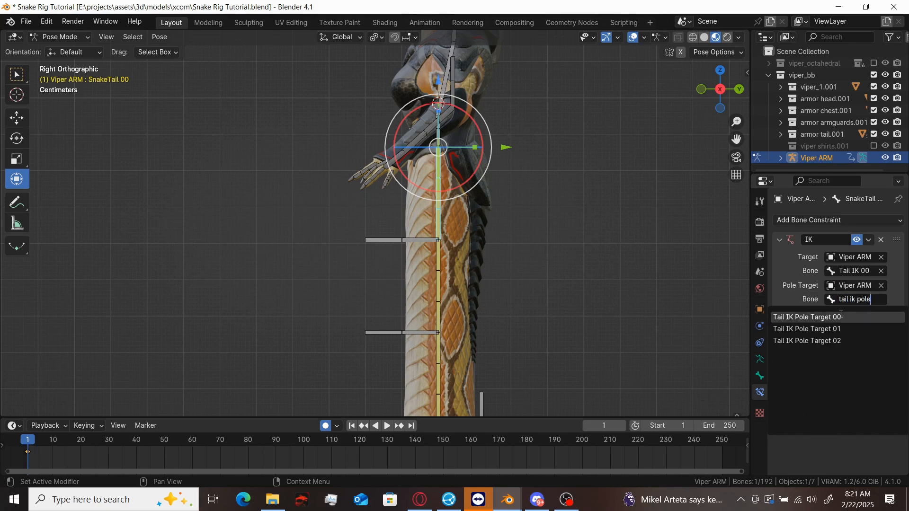
{"action": "left_click", "coordinate": [840, 315]}
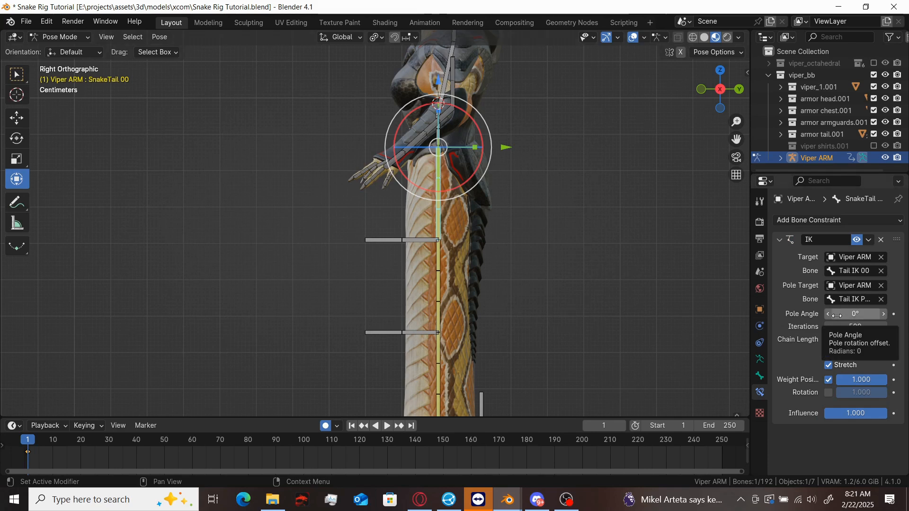
{"action": "mouse_move", "coordinate": [837, 316]}
{"action": "left_mouse_down"}
{"action": "mouse_move", "coordinate": [813, 317]}
{"action": "mouse_move", "coordinate": [836, 316]}
{"action": "left_mouse_up"}
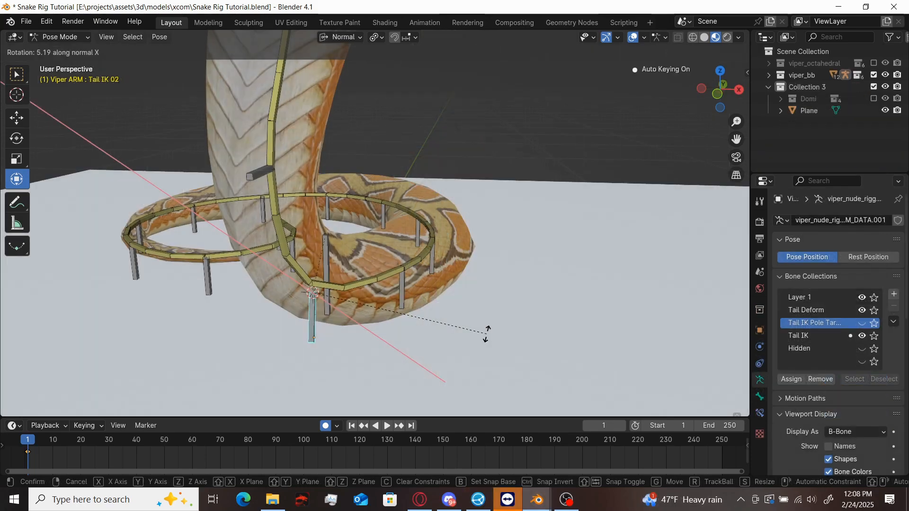
Rotate the Tail IK 02, Tail IK 03 and Tail IK 04 controls about their normal X axes along the coiled tail.
{"action": "left_click", "coordinate": [471, 319]}
{"action": "left_click", "coordinate": [400, 293]}
{"action": "key", "text": "r"}
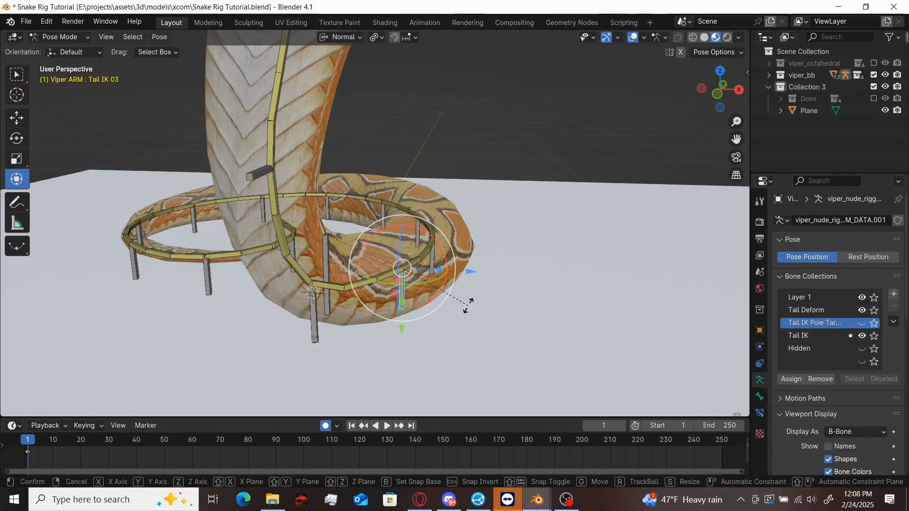
{"action": "key", "text": "x"}
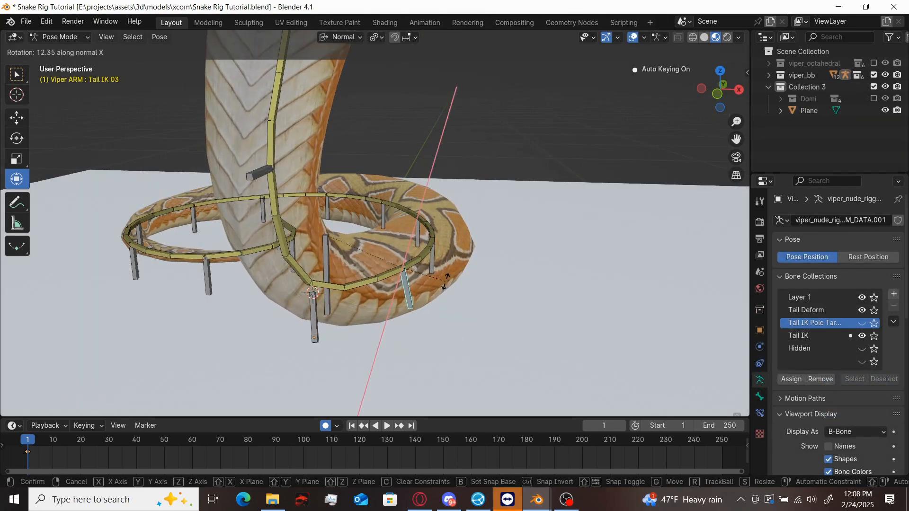
{"action": "left_click", "coordinate": [446, 281]}
{"action": "left_click", "coordinate": [433, 266]}
{"action": "key", "text": "r"}
{"action": "key", "text": "x"}
{"action": "left_click", "coordinate": [500, 248]}
{"action": "middle_click_drag", "start_coordinate": [500, 248], "coordinate": [469, 293]}
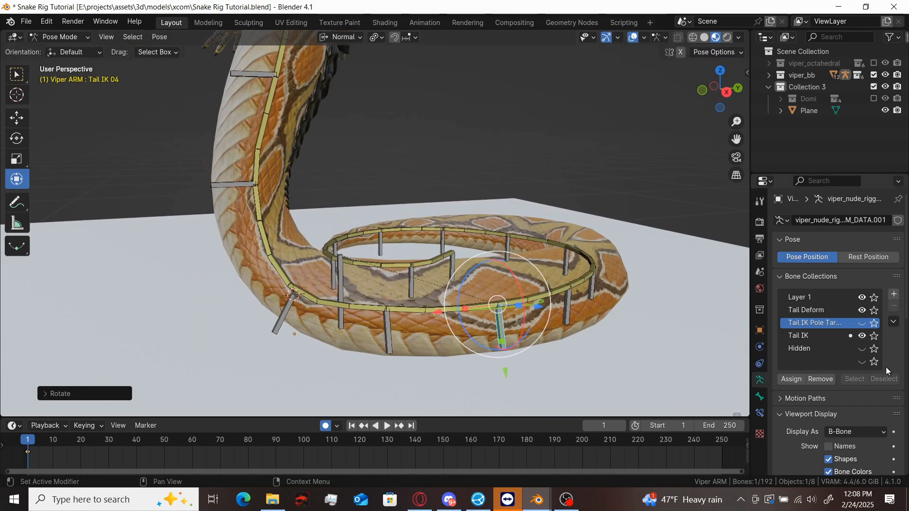
Show the Tail IK Pole Targets collection and reposition Tail IK Pole Target 05 beside the coiled tail.
{"action": "left_click", "coordinate": [860, 323]}
{"action": "left_click", "coordinate": [566, 345]}
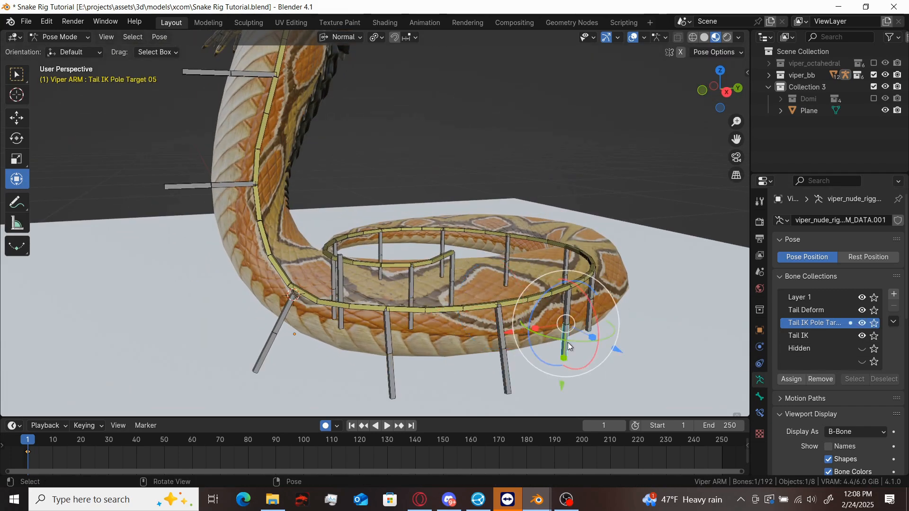
{"action": "left_click_drag", "start_coordinate": [571, 331], "coordinate": [599, 348]}
{"action": "left_click", "coordinate": [595, 313]}
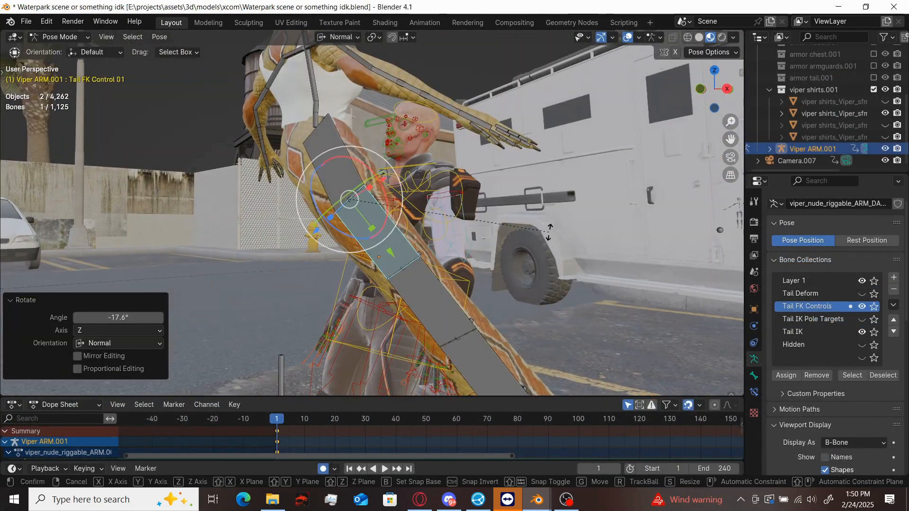
Rotate Tail FK Control 01 and the controls just below it about their X and Z axes to bend the upper tail around the kneeling man.
{"action": "left_click", "coordinate": [550, 232]}
{"action": "middle_click_drag", "start_coordinate": [549, 232], "coordinate": [515, 146]}
{"action": "left_click", "coordinate": [350, 308]}
{"action": "key", "text": "r"}
{"action": "key", "text": "x"}
{"action": "left_click", "coordinate": [426, 284]}
{"action": "key", "text": "r"}
{"action": "key", "text": "z"}
{"action": "left_click", "coordinate": [577, 257]}
{"action": "key", "text": "r"}
{"action": "key", "text": "x"}
{"action": "left_click", "coordinate": [568, 266]}
{"action": "middle_click_drag", "start_coordinate": [410, 283], "coordinate": [454, 327]}
{"action": "key", "text": "r"}
{"action": "key", "text": "z"}
{"action": "left_click", "coordinate": [539, 227]}
Rotate the middle Tail FK controls about their normal Z and X axes to continue wrapping the tail around the man.
{"action": "middle_click_drag", "start_coordinate": [540, 227], "coordinate": [447, 248]}
{"action": "left_click", "coordinate": [407, 284]}
{"action": "key", "text": "r"}
{"action": "key", "text": "z"}
{"action": "left_click", "coordinate": [511, 265]}
{"action": "left_click", "coordinate": [447, 248]}
{"action": "key", "text": "r"}
{"action": "key", "text": "x"}
{"action": "left_click", "coordinate": [560, 261]}
{"action": "middle_click_drag", "start_coordinate": [560, 260], "coordinate": [385, 230]}
{"action": "left_click", "coordinate": [360, 266]}
{"action": "key", "text": "r"}
{"action": "key", "text": "x"}
{"action": "left_click", "coordinate": [408, 303]}
{"action": "middle_click_drag", "start_coordinate": [408, 303], "coordinate": [378, 342]}
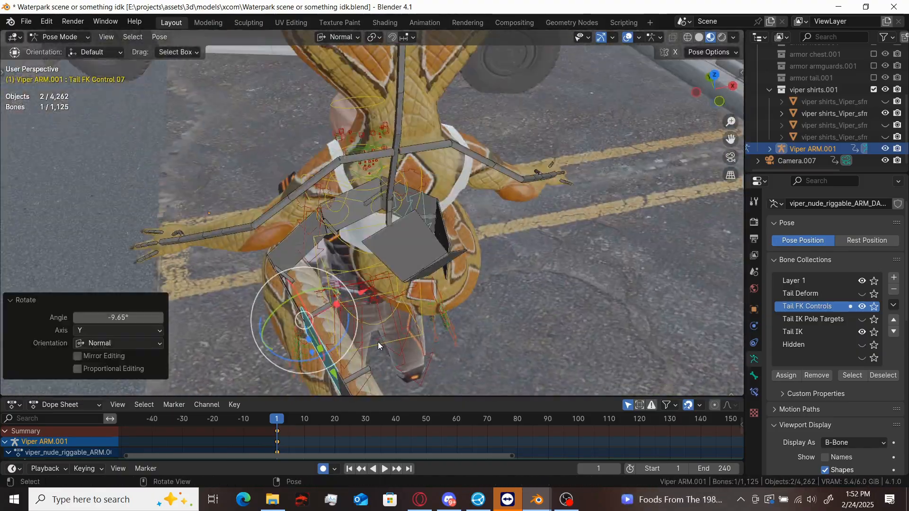
Pose the controls from Tail FK Control 07 onward about their Z and X axes and rotate Tail FK Control 08 by -15.5° about Y.
{"action": "key", "text": "r"}
{"action": "key", "text": "z"}
{"action": "left_click", "coordinate": [426, 326]}
{"action": "key", "text": "r"}
{"action": "key", "text": "z"}
{"action": "middle_click_drag", "start_coordinate": [405, 246], "coordinate": [419, 362]}
{"action": "left_click", "coordinate": [445, 317]}
{"action": "key", "text": "r"}
{"action": "key", "text": "x"}
{"action": "left_click", "coordinate": [535, 223]}
{"action": "left_click", "coordinate": [299, 308]}
{"action": "key", "text": "r"}
{"action": "key", "text": "z"}
{"action": "left_click", "coordinate": [341, 326]}
{"action": "key", "text": "r"}
{"action": "key", "text": "y"}
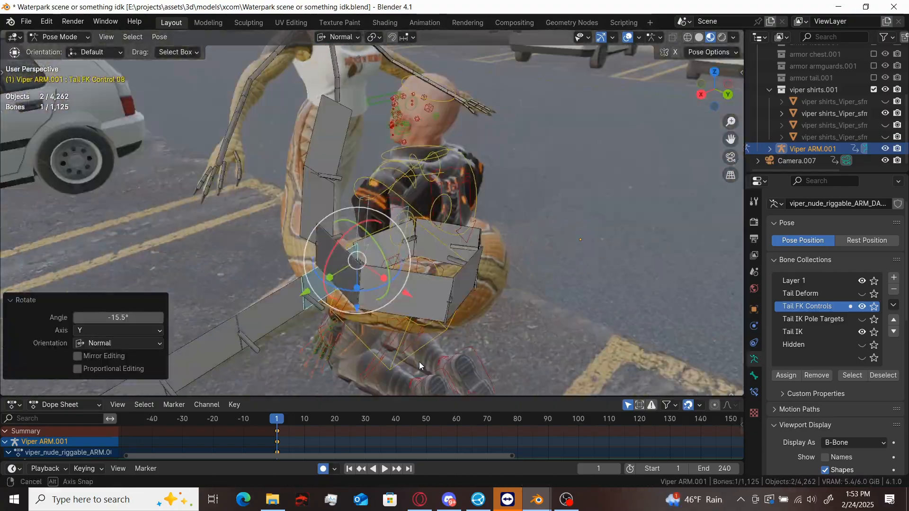
Rotate Tail FK Control 08 and the following tail control about their Z axes to curl the tail's lower part.
{"action": "key", "text": "r"}
{"action": "key", "text": "z"}
{"action": "left_click", "coordinate": [584, 319]}
{"action": "middle_click_drag", "start_coordinate": [584, 319], "coordinate": [473, 327]}
{"action": "left_click", "coordinate": [417, 289]}
{"action": "key", "text": "r"}
{"action": "key", "text": "z"}
{"action": "left_click", "coordinate": [604, 280]}
{"action": "middle_click_drag", "start_coordinate": [604, 280], "coordinate": [379, 277]}
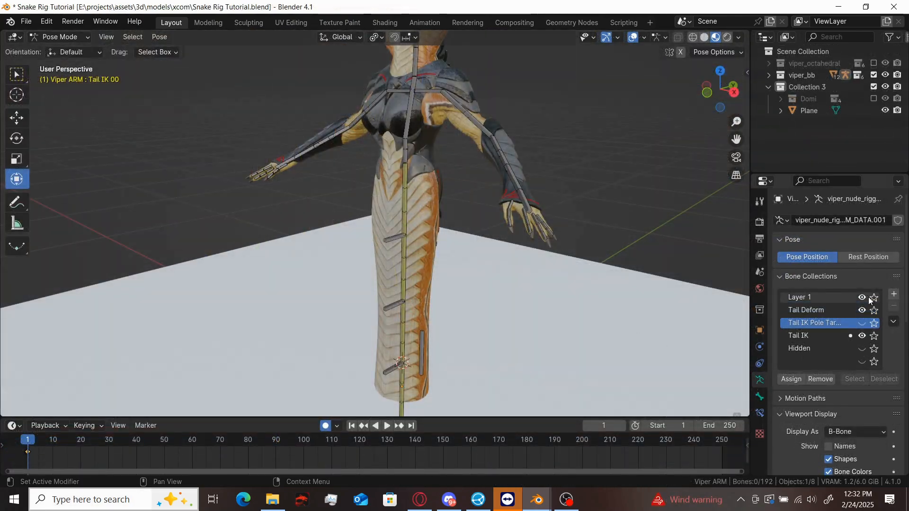
Create a bone collection named Tail FK Controls and place it directly below Tail Deform.
{"action": "left_click", "coordinate": [895, 295]}
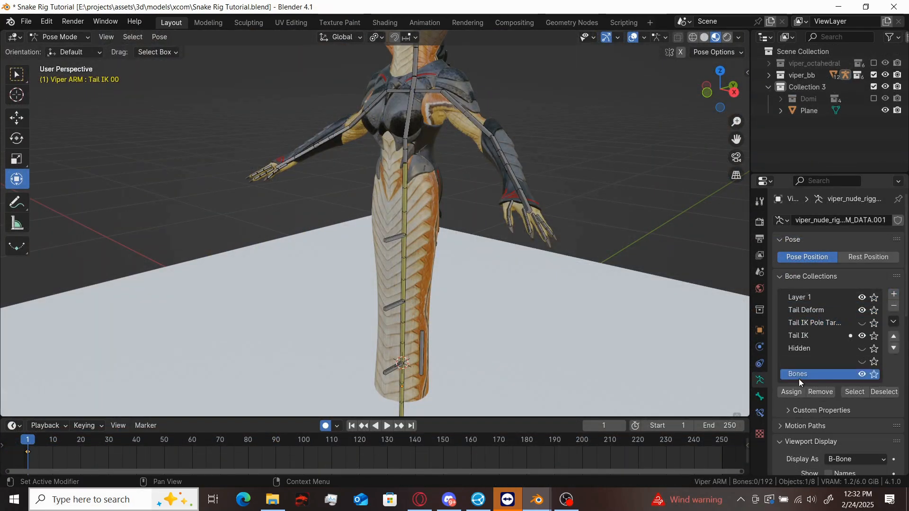
{"action": "type", "text": "Tail FK Control"}
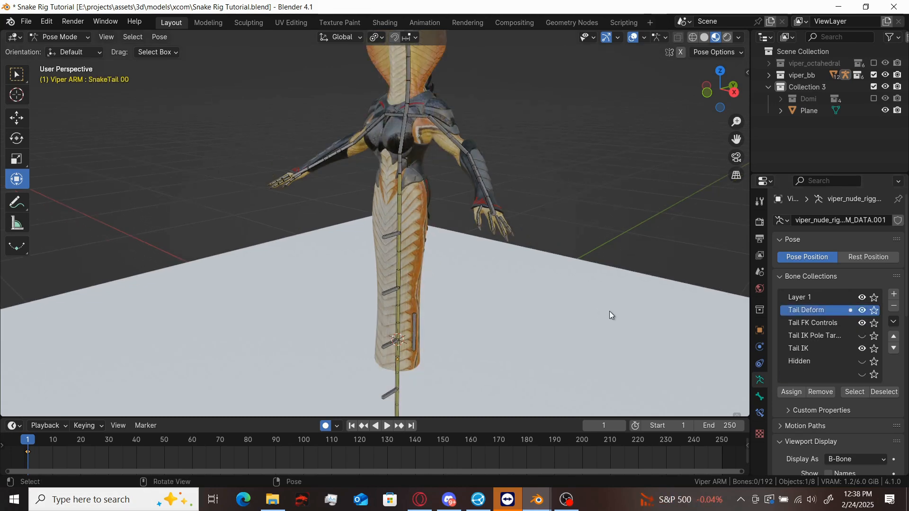
Select all Tail Deform bones and duplicate them in place in Edit Mode.
{"action": "left_click", "coordinate": [852, 393]}
{"action": "key", "text": "ctrl+Tab"}
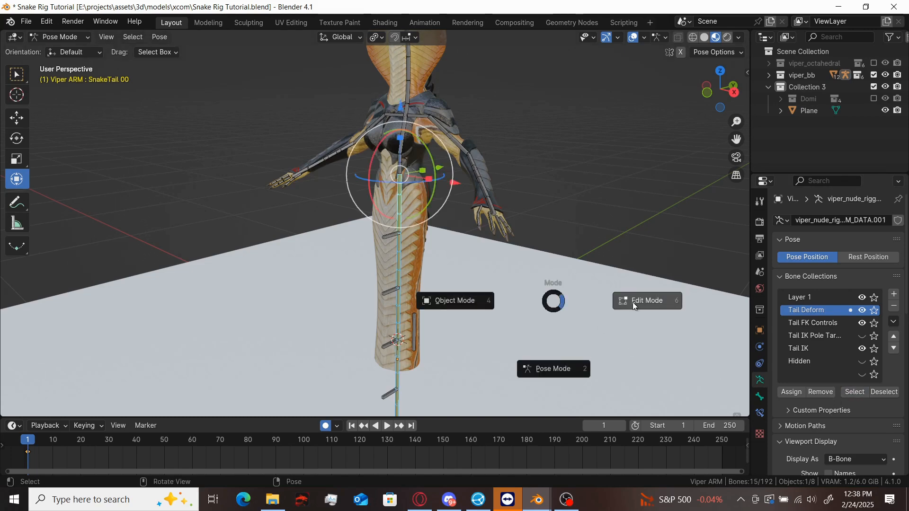
{"action": "left_click", "coordinate": [660, 305]}
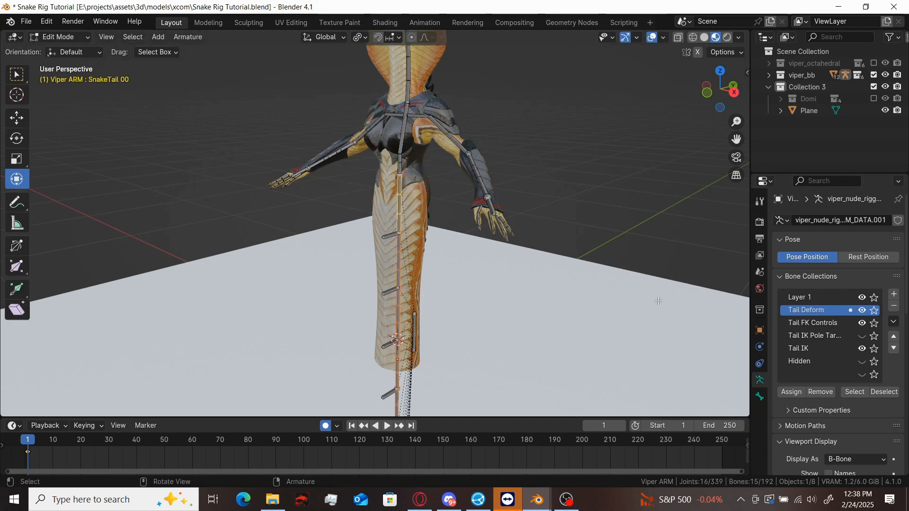
{"action": "key", "text": "shift+d"}
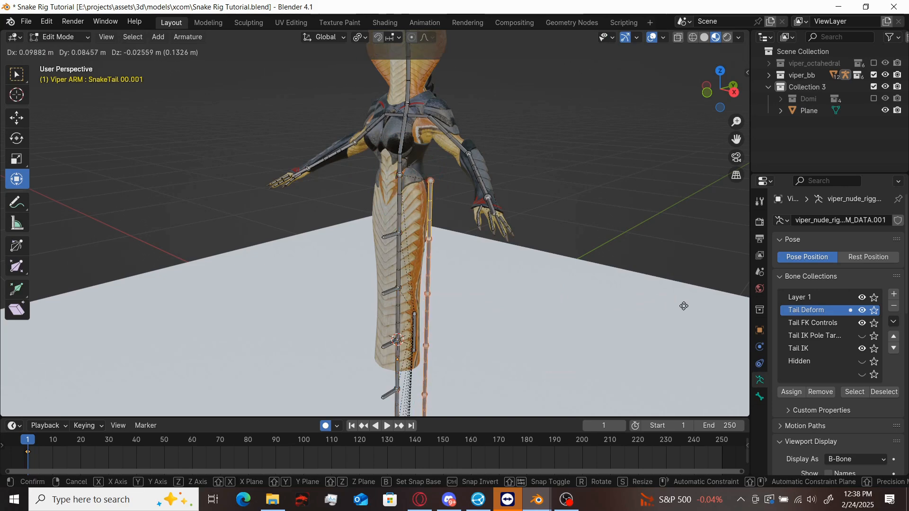
{"action": "right_click", "coordinate": [684, 306]}
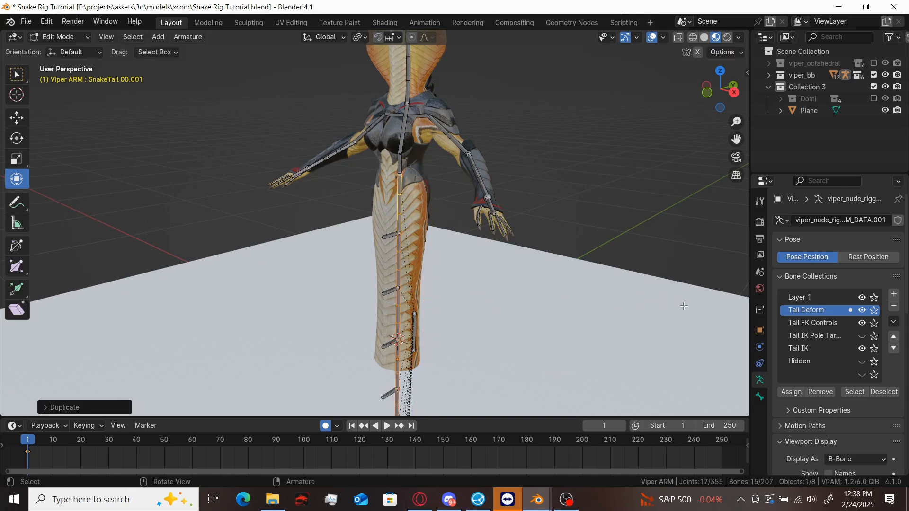
Assign the duplicated bones to Tail FK Controls and remove them from Tail Deform.
{"action": "left_click", "coordinate": [829, 325]}
{"action": "left_click", "coordinate": [798, 393]}
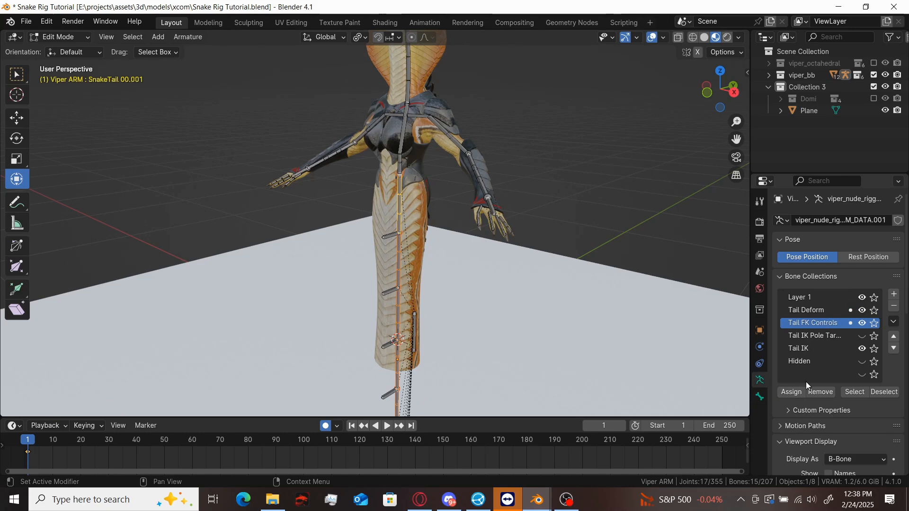
{"action": "left_click", "coordinate": [833, 311]}
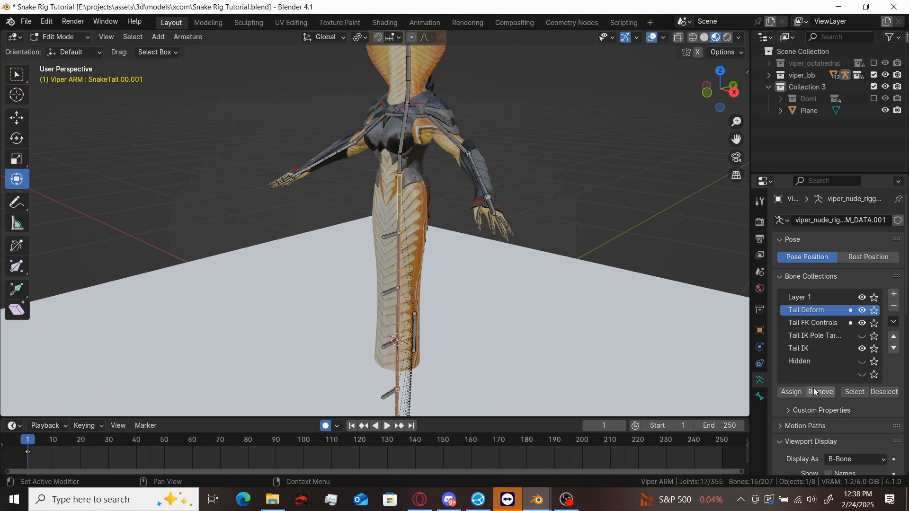
{"action": "left_click", "coordinate": [822, 393]}
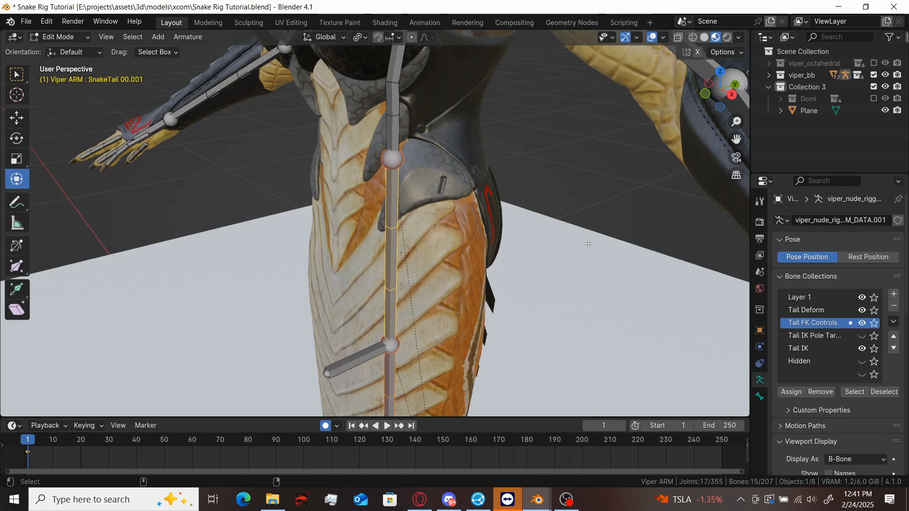
Scale the duplicated bones' B-Bone display size by 15 along X and 0.25 along Y.
{"action": "key", "text": "ctrl+alt+s"}
{"action": "type", "text": "x"}
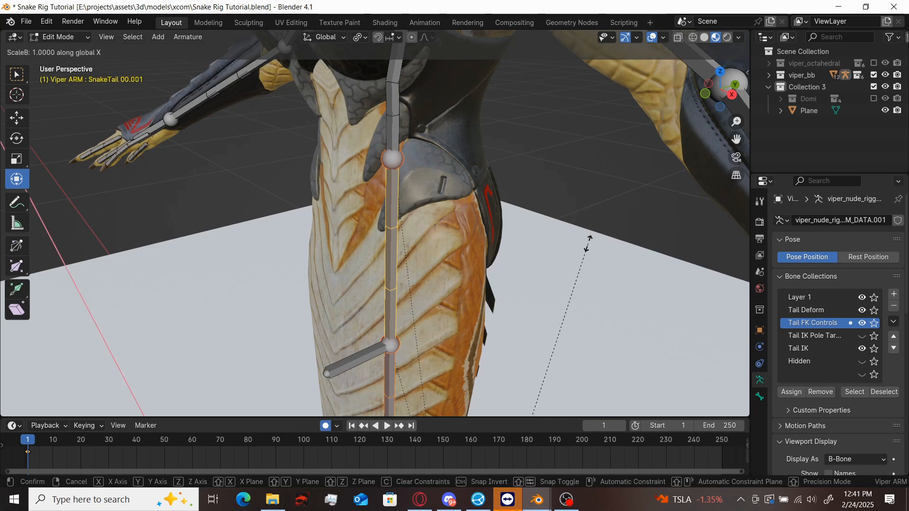
{"action": "type", "text": "15"}
{"action": "key", "text": "Return"}
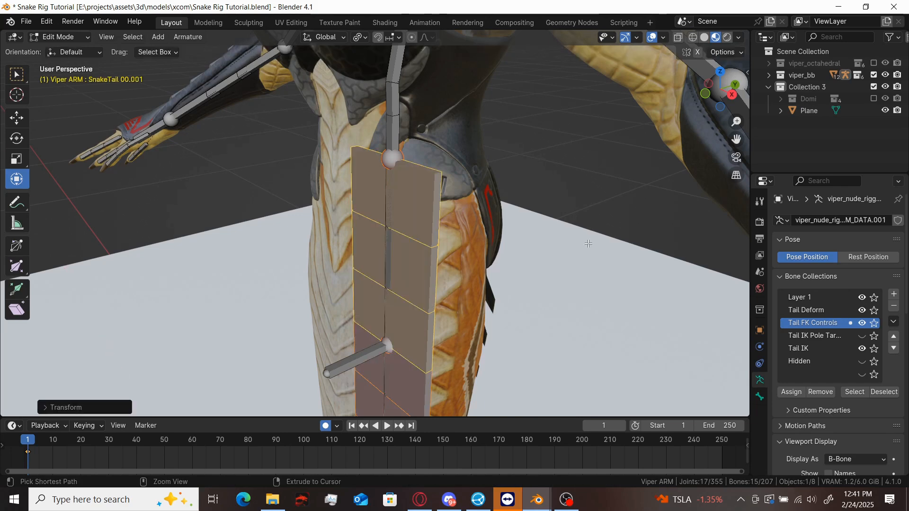
{"action": "key", "text": "ctrl+alt+s"}
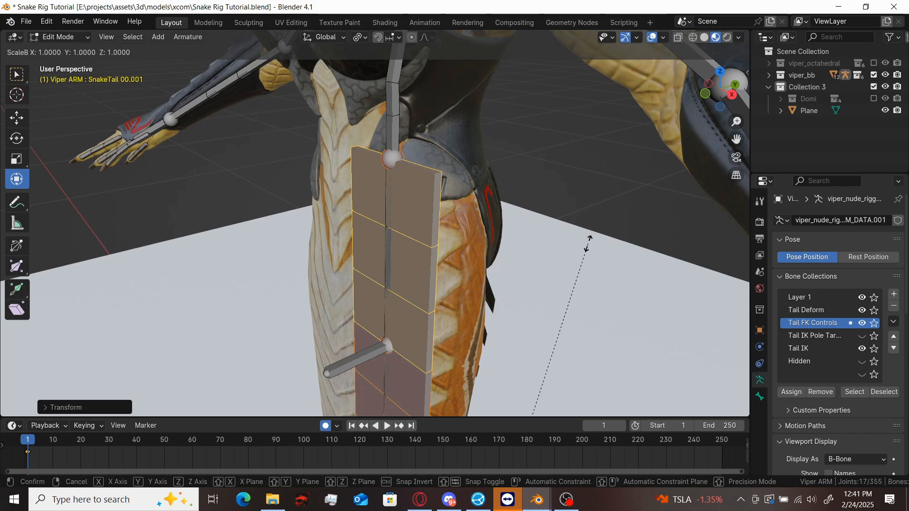
{"action": "type", "text": "y.2"}
{"action": "type", "text": "5"}
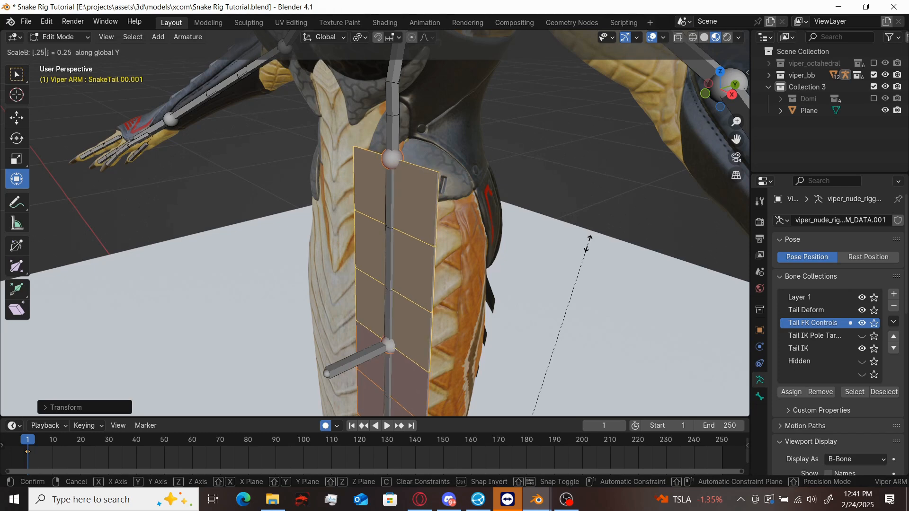
{"action": "key", "text": "Return"}
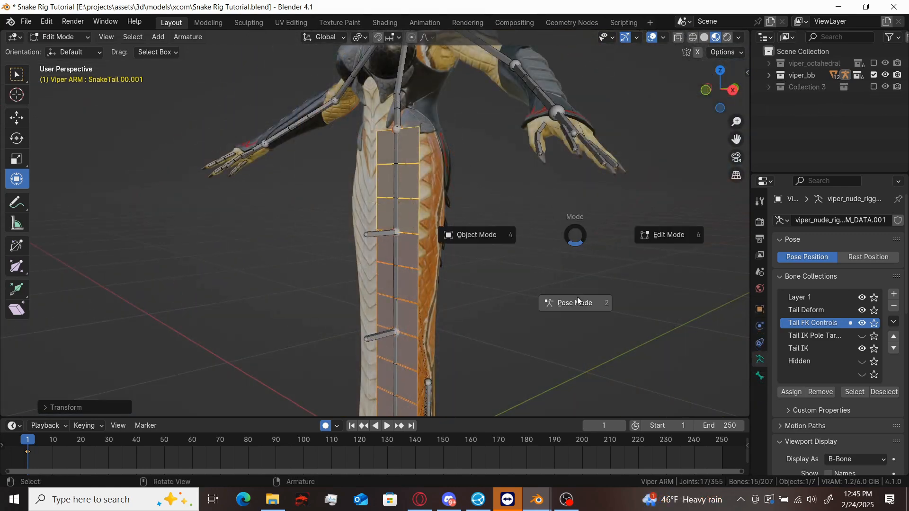
Switch the armature to Pose Mode and rename the uppermost duplicated tail bone as Tail FK Control.
{"action": "left_click", "coordinate": [578, 297]}
{"action": "left_click", "coordinate": [410, 210]}
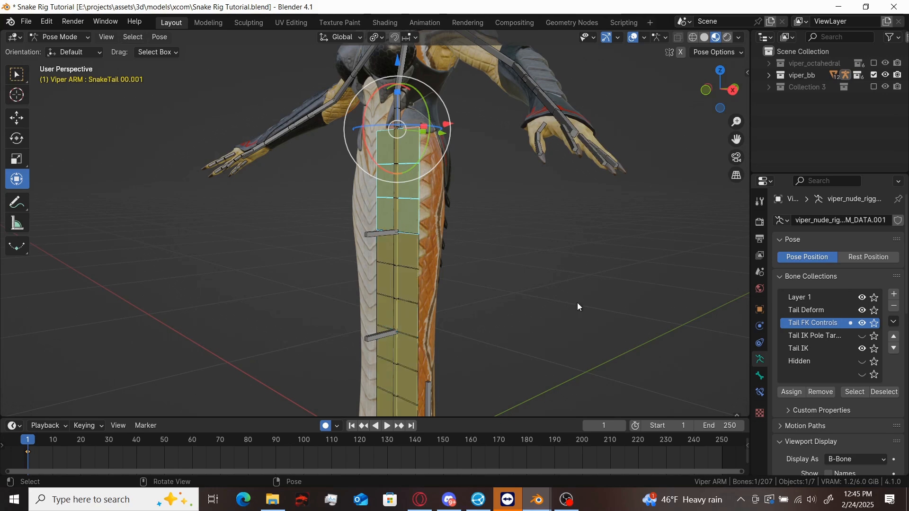
{"action": "left_click", "coordinate": [759, 376]}
{"action": "left_click", "coordinate": [759, 393]}
{"action": "left_click", "coordinate": [884, 242]}
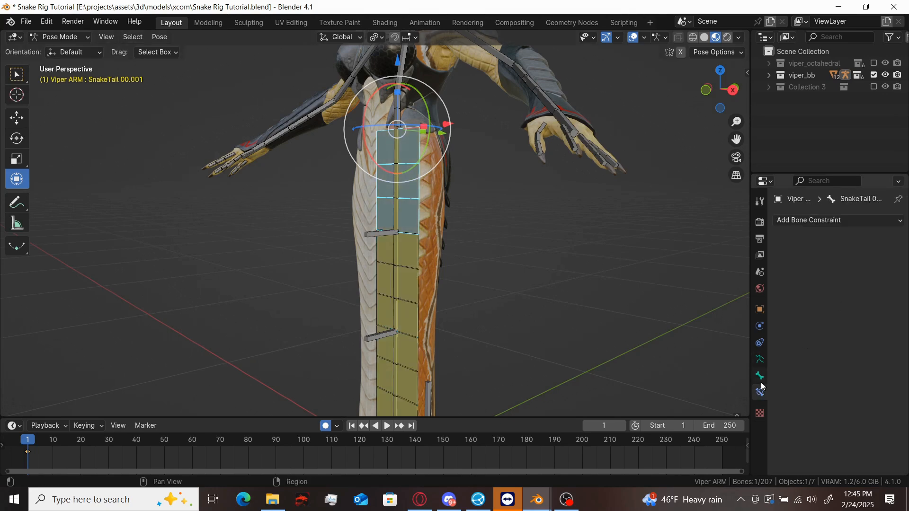
{"action": "left_click", "coordinate": [759, 377]}
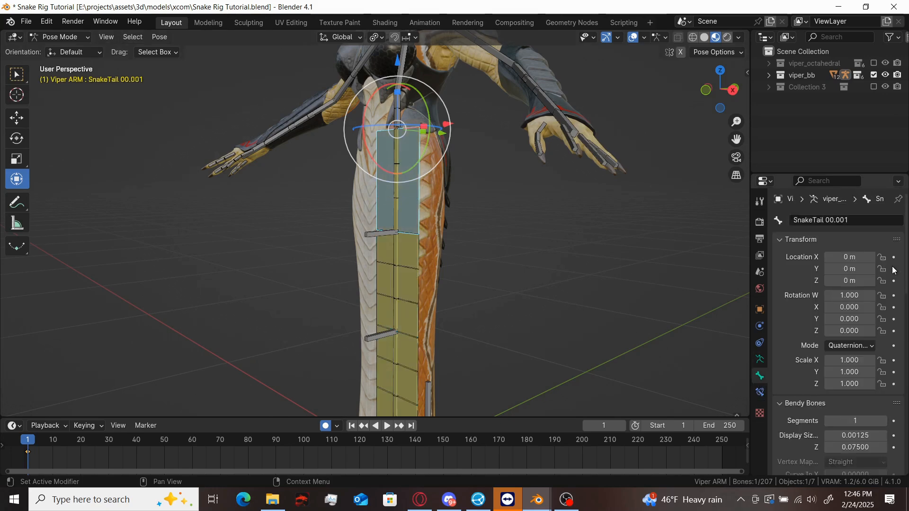
{"action": "left_click", "coordinate": [840, 220]}
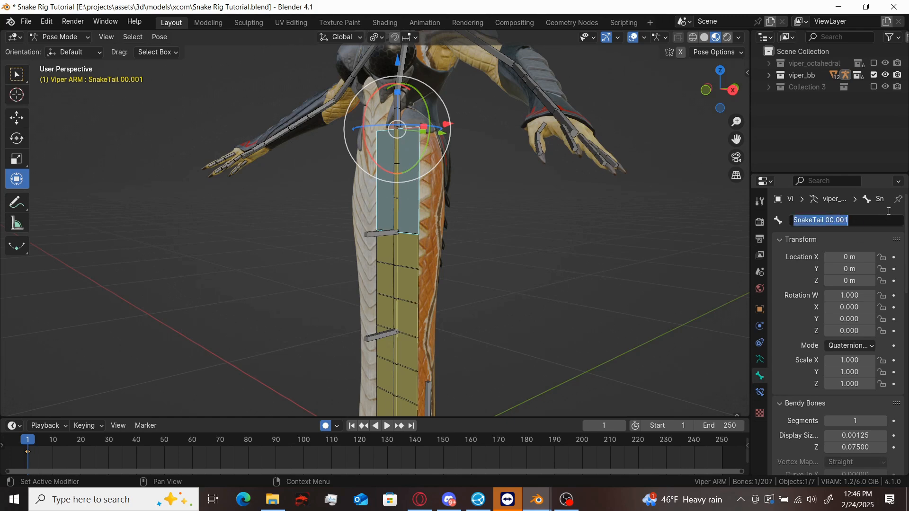
{"action": "type", "text": "Tail FK Control"}
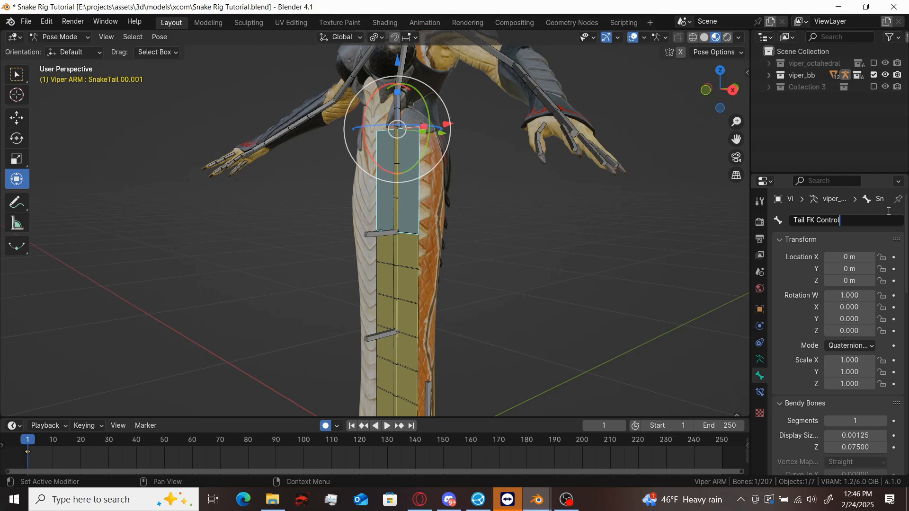
{"action": "key", "text": "ctrl+a"}
{"action": "key", "text": "End"}
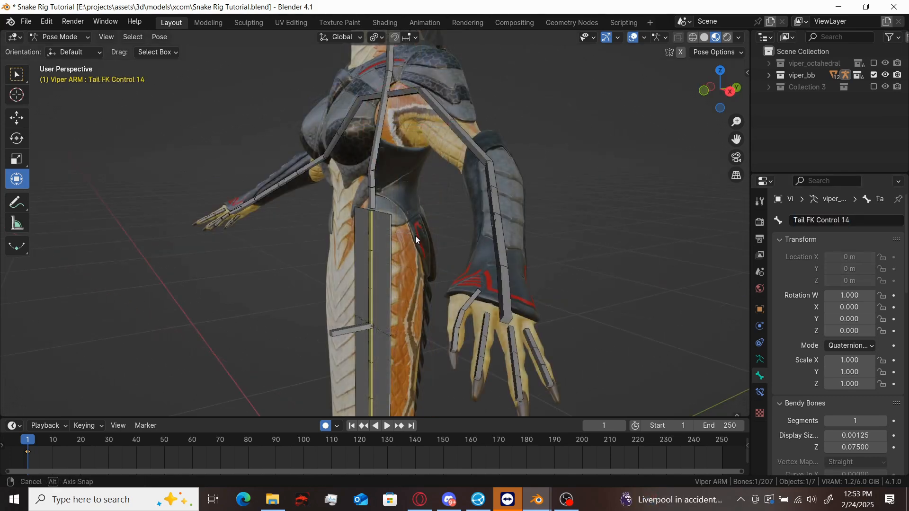
In Edit Mode, parent Tail FK Control 00 to the rootTransform bone with Keep Offset.
{"action": "middle_click_drag", "start_coordinate": [415, 236], "coordinate": [429, 230]}
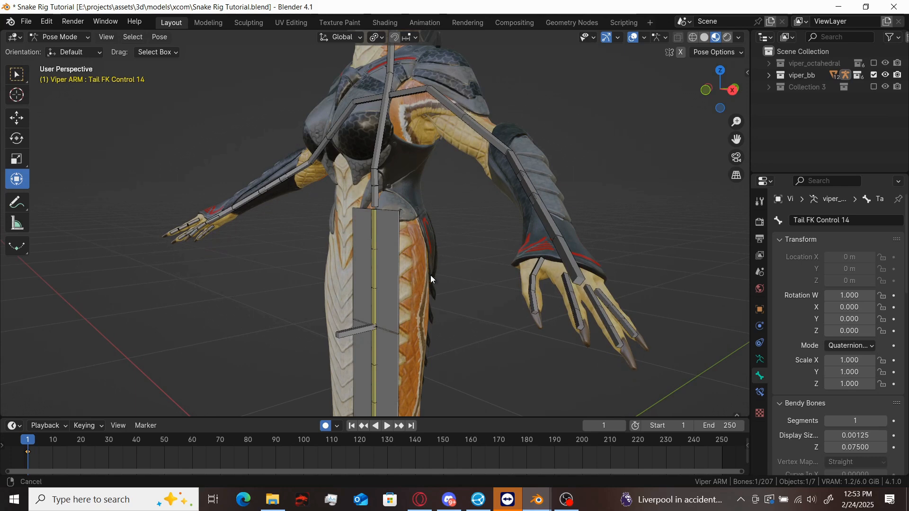
{"action": "middle_click_drag", "start_coordinate": [431, 275], "coordinate": [429, 208], "text": "shift"}
{"action": "middle_click_drag", "start_coordinate": [435, 263], "coordinate": [426, 253]}
{"action": "key", "text": "Tab"}
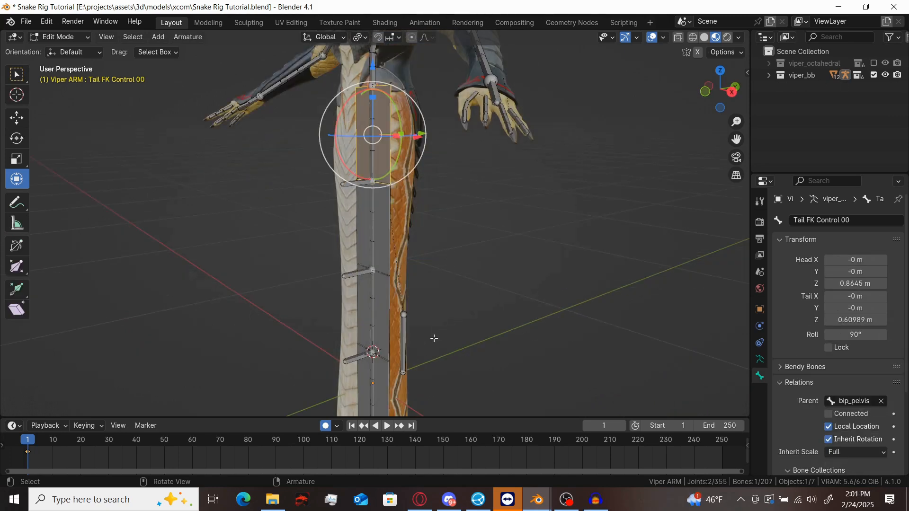
{"action": "left_click", "coordinate": [429, 327], "text": "shift"}
{"action": "key", "text": "ctrl+p"}
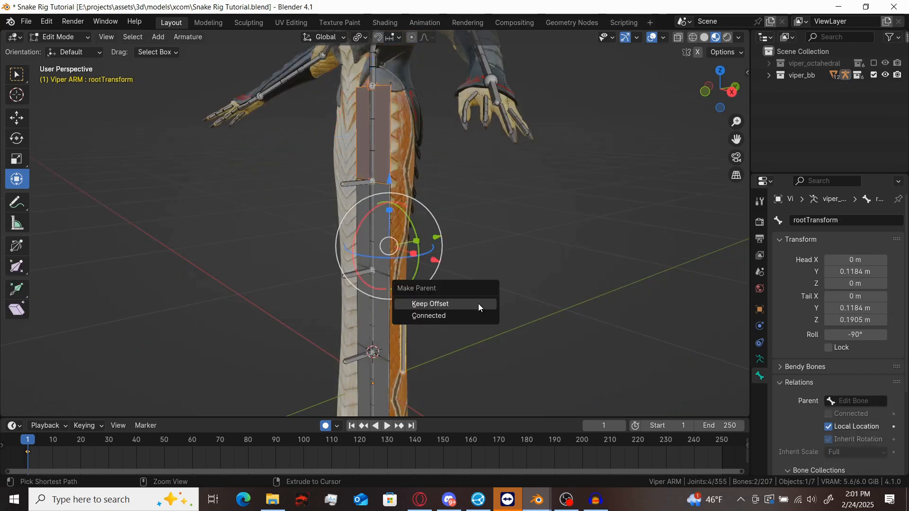
{"action": "left_click", "coordinate": [480, 308]}
Parent the Tail IK 00 bone to Tail FK Control 00 with Keep Offset.
{"action": "left_click", "coordinate": [381, 138]}
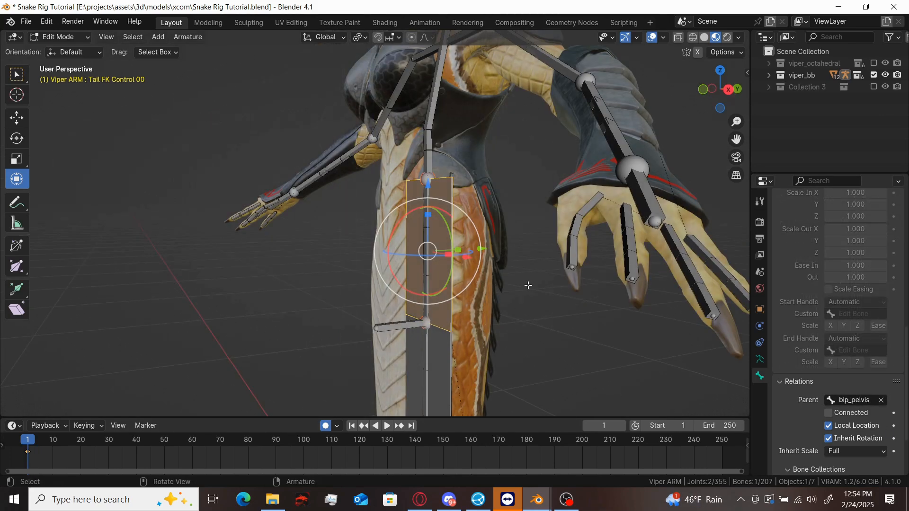
{"action": "middle_click_drag", "start_coordinate": [505, 313], "coordinate": [514, 253], "text": "shift"}
{"action": "left_click", "coordinate": [415, 278]}
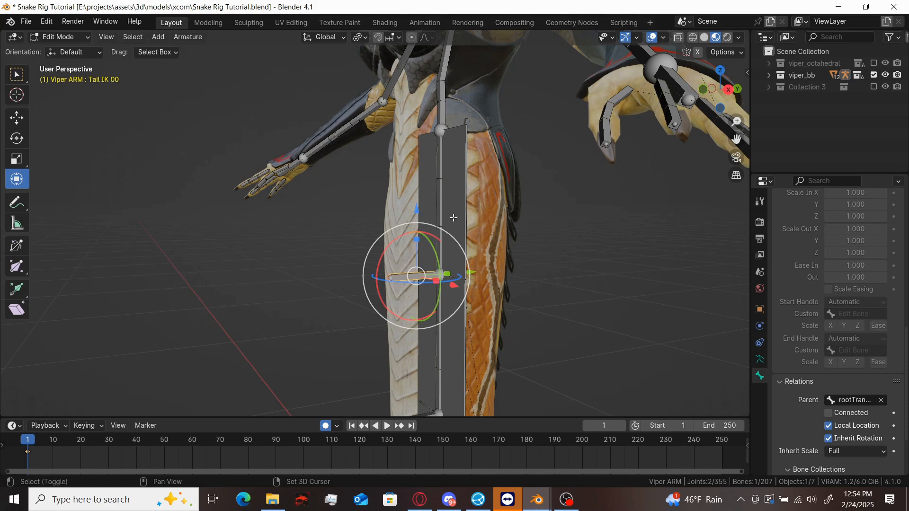
{"action": "left_click", "coordinate": [453, 218], "text": "shift"}
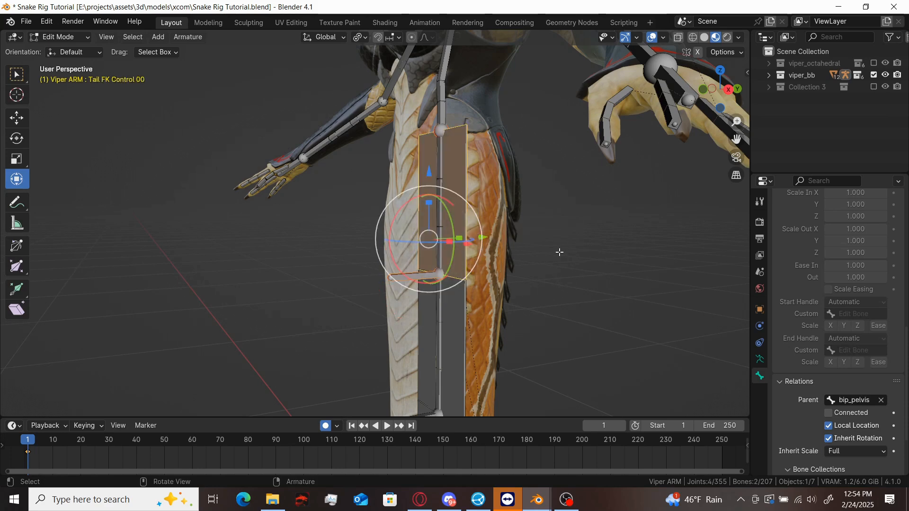
{"action": "key", "text": "ctrl+p"}
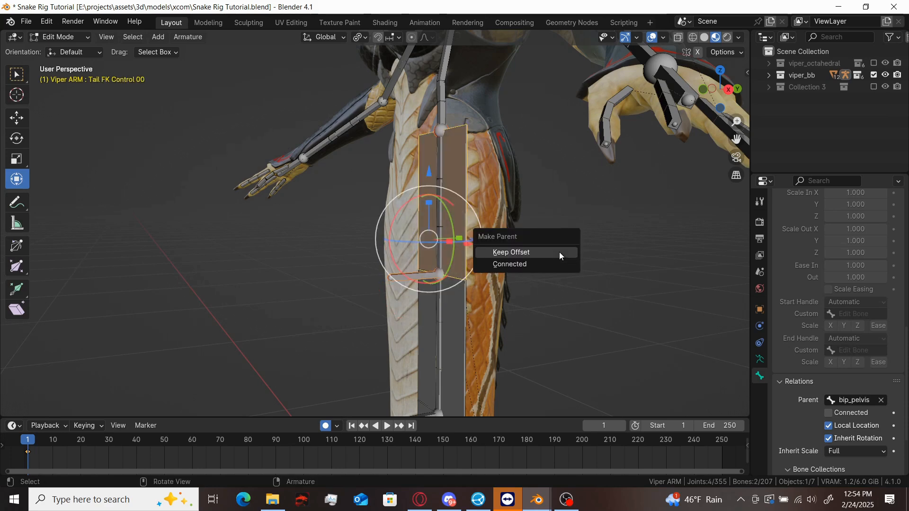
{"action": "left_click", "coordinate": [558, 254]}
Parent the second tail IK bone to Tail FK Control 01 with Keep Offset, and select the next IK and FK pair below.
{"action": "middle_click_drag", "start_coordinate": [558, 254], "coordinate": [558, 185], "text": "shift"}
{"action": "left_click", "coordinate": [423, 335]}
{"action": "left_click", "coordinate": [460, 298], "text": "shift"}
{"action": "key", "text": "ctrl+p"}
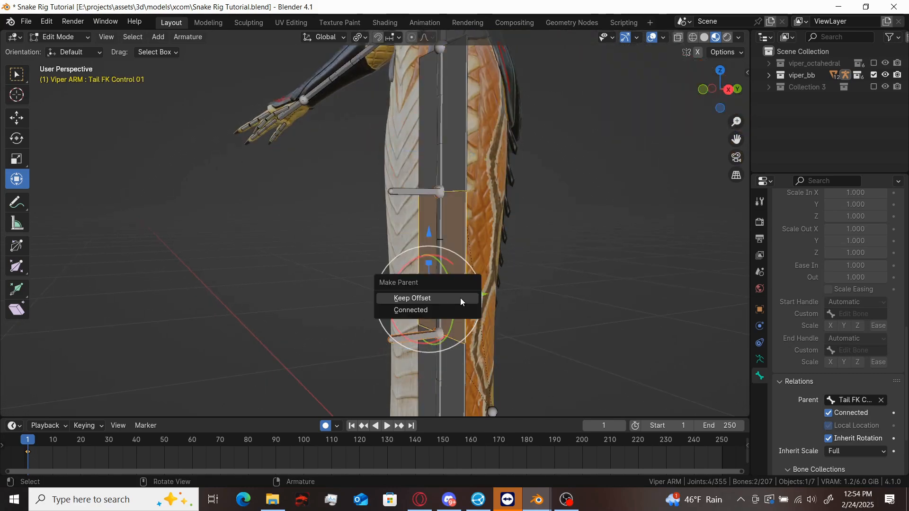
{"action": "left_click", "coordinate": [461, 301]}
{"action": "middle_click_drag", "start_coordinate": [461, 301], "coordinate": [465, 157], "text": "shift"}
{"action": "left_click", "coordinate": [420, 334]}
{"action": "left_click", "coordinate": [461, 297], "text": "shift"}
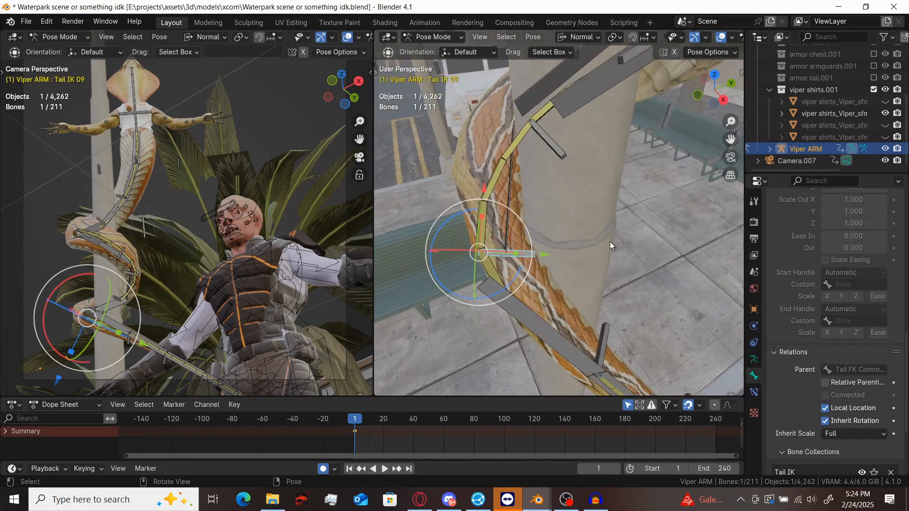
In the posed water park scene, rotate a tail control bone near Tail IK 09 about its X and Z axes around the pillar.
{"action": "middle_click_drag", "start_coordinate": [610, 241], "coordinate": [620, 209]}
{"action": "left_click", "coordinate": [548, 263]}
{"action": "left_click", "coordinate": [507, 199]}
{"action": "key", "text": "r"}
{"action": "key", "text": "x"}
{"action": "left_click", "coordinate": [481, 196]}
{"action": "key", "text": "r"}
{"action": "key", "text": "z"}
{"action": "left_click", "coordinate": [650, 246]}
Select the next tail control bone on the pillar and rotate it about its Z axis.
{"action": "middle_click_drag", "start_coordinate": [650, 246], "coordinate": [651, 301]}
{"action": "left_click", "coordinate": [536, 217]}
{"action": "key", "text": "r"}
{"action": "key", "text": "z"}
{"action": "left_click", "coordinate": [648, 144]}
Move two neighbouring tail control bones along the Y axis to fit the tail's curve around the pillar.
{"action": "middle_click_drag", "start_coordinate": [647, 144], "coordinate": [528, 123]}
{"action": "left_click", "coordinate": [589, 164]}
{"action": "key", "text": "g"}
{"action": "key", "text": "y"}
{"action": "key", "text": "y"}
{"action": "left_click", "coordinate": [576, 184]}
{"action": "left_click", "coordinate": [527, 123]}
{"action": "key", "text": "g"}
{"action": "key", "text": "y"}
{"action": "key", "text": "y"}
{"action": "left_click", "coordinate": [616, 185]}
Rotate Tail FK Control 11 about its normal Y axis and about the Z axis.
{"action": "middle_click_drag", "start_coordinate": [616, 186], "coordinate": [522, 176]}
{"action": "left_click", "coordinate": [522, 176]}
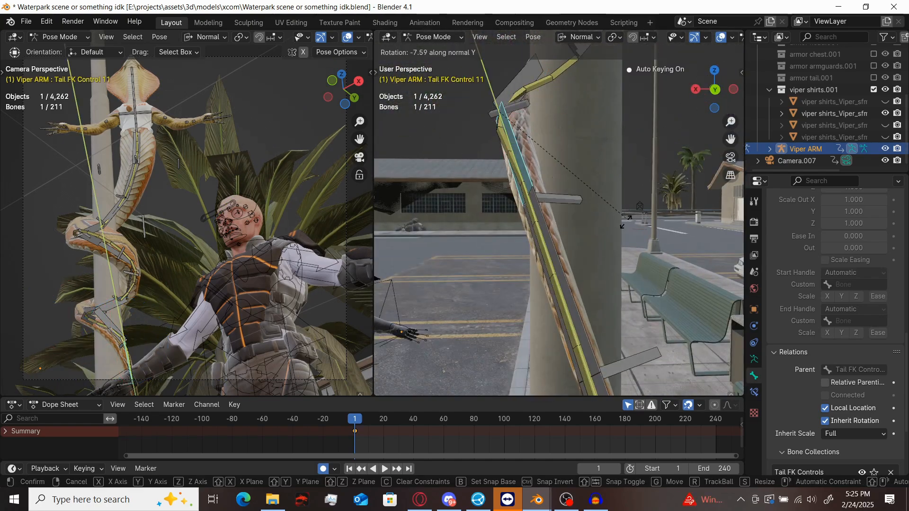
{"action": "middle_click_drag", "start_coordinate": [600, 242], "coordinate": [648, 254]}
{"action": "key", "text": "r"}
{"action": "key", "text": "z"}
{"action": "key", "text": "z"}
{"action": "left_click", "coordinate": [641, 134]}
Move the selected tail control bone along the X axis to shift the coil against the pillar.
{"action": "middle_click_drag", "start_coordinate": [641, 135], "coordinate": [675, 193]}
{"action": "key", "text": "g"}
{"action": "key", "text": "x"}
{"action": "key", "text": "x"}
{"action": "left_click", "coordinate": [656, 236]}
Rotate the selected tail control bone twice about its Y axis and once about its Z axis.
{"action": "middle_click_drag", "start_coordinate": [655, 237], "coordinate": [678, 253]}
{"action": "key", "text": "r"}
{"action": "key", "text": "y"}
{"action": "left_click", "coordinate": [615, 199]}
{"action": "key", "text": "r"}
{"action": "key", "text": "y"}
{"action": "left_click", "coordinate": [665, 236]}
{"action": "key", "text": "r"}
{"action": "key", "text": "z"}
{"action": "left_click", "coordinate": [615, 284]}
Move the selected tail control bone along its X axis, and shift another control bone along its Y axis.
{"action": "key", "text": "g"}
{"action": "key", "text": "x"}
{"action": "left_click", "coordinate": [615, 227]}
{"action": "left_click", "coordinate": [575, 237]}
{"action": "key", "text": "g"}
{"action": "key", "text": "y"}
{"action": "middle_click_drag", "start_coordinate": [575, 237], "coordinate": [663, 189]}
{"action": "left_click", "coordinate": [623, 156]}
Move the Tail IK 10 bone about 0.056 m along its normal Y axis.
{"action": "left_click", "coordinate": [569, 217]}
{"action": "key", "text": "g"}
{"action": "key", "text": "y"}
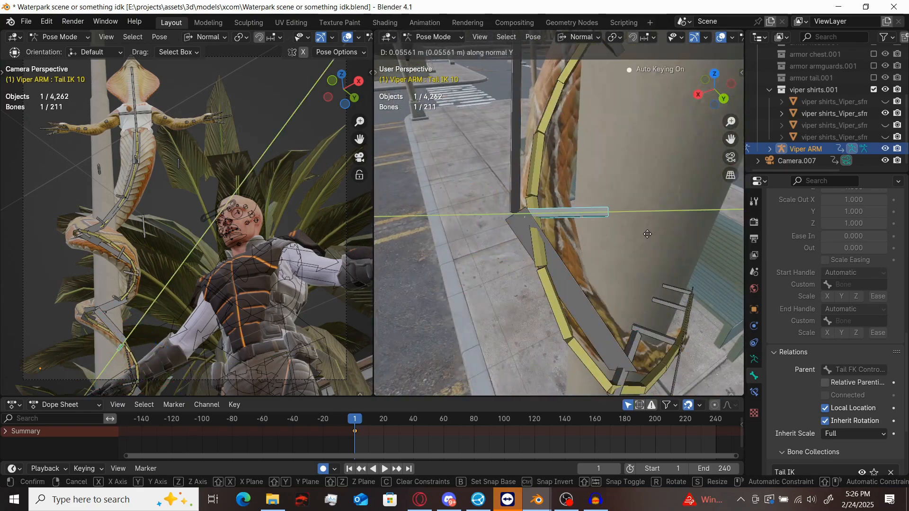